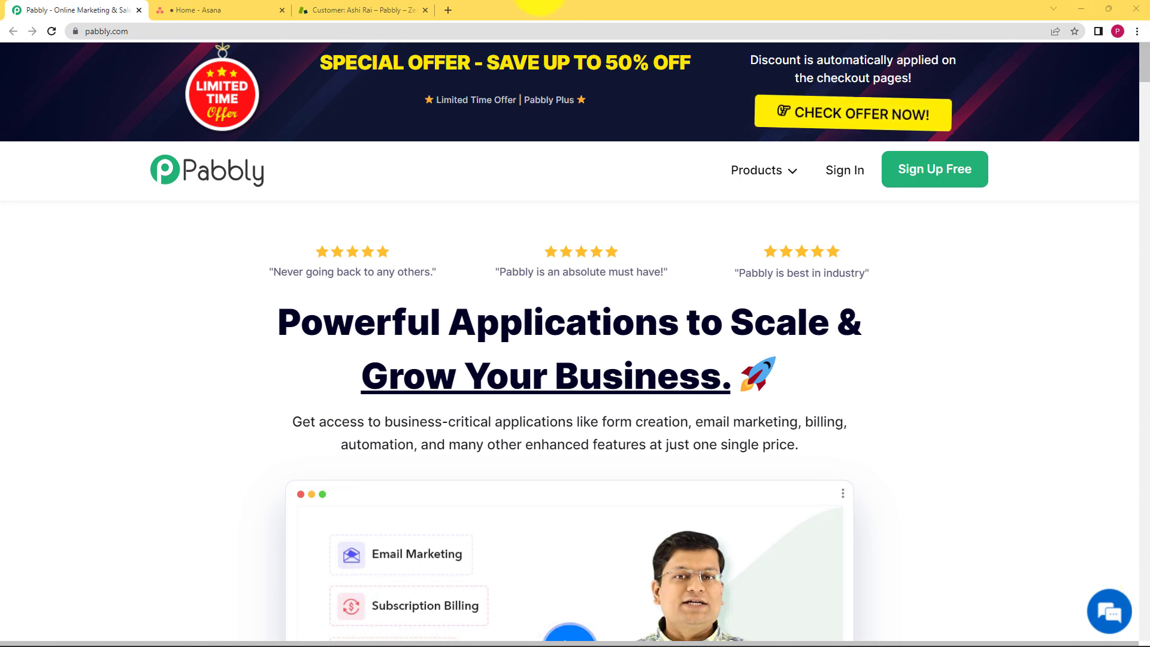
Review the Zendesk tickets and Get started home, then switch to the Asana home tab.
click(401, 7)
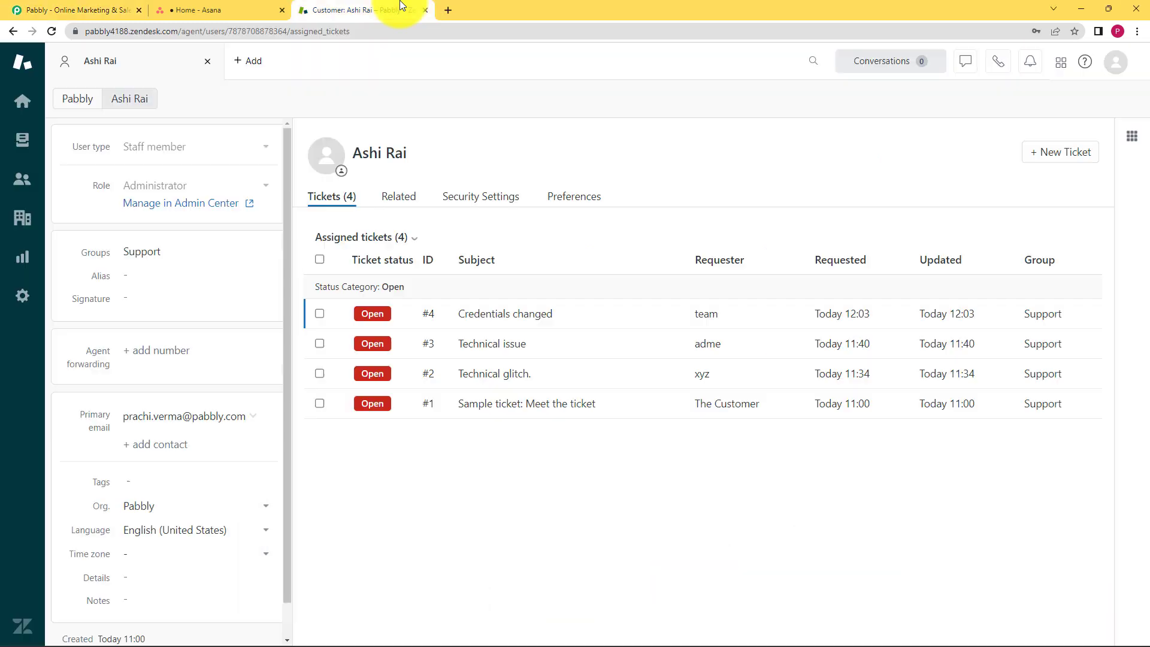
click(20, 69)
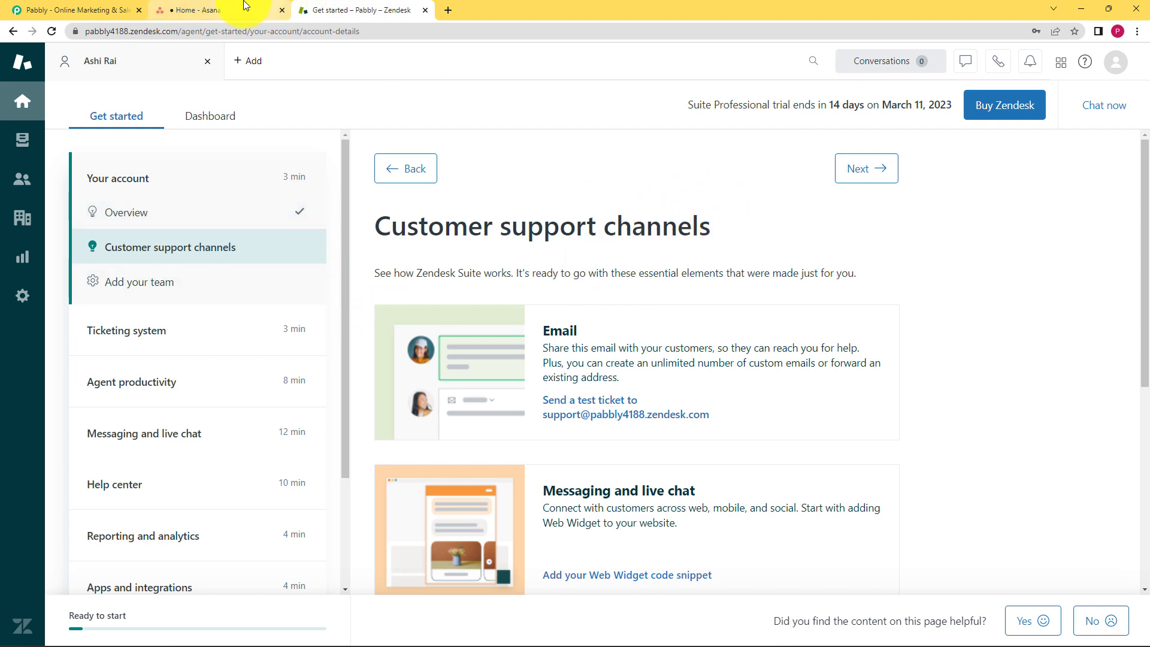
click(197, 10)
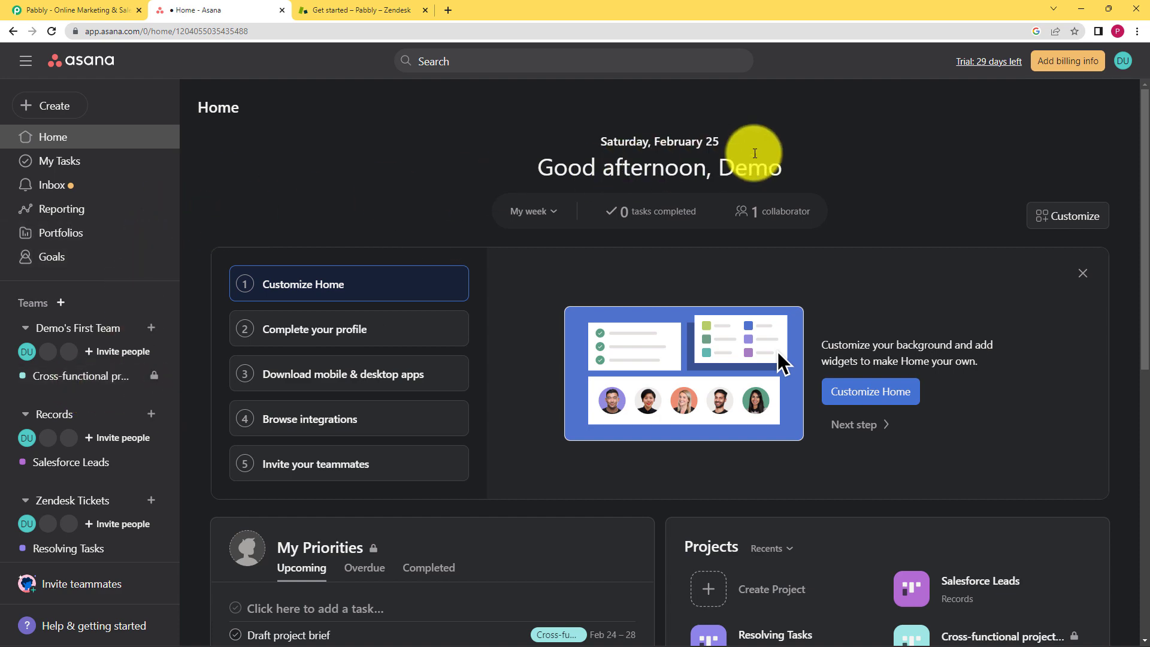
Switch back to the pabbly.com homepage tab.
click(84, 11)
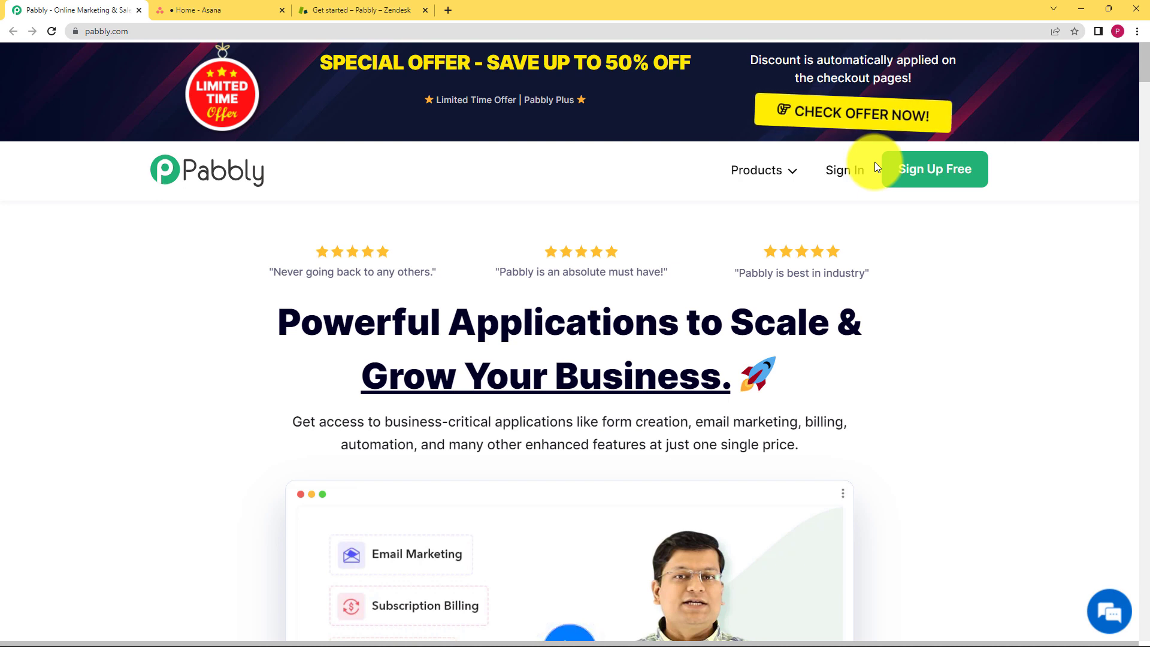
Sign in to Pabbly and launch Pabbly Connect from the All Apps page.
click(837, 173)
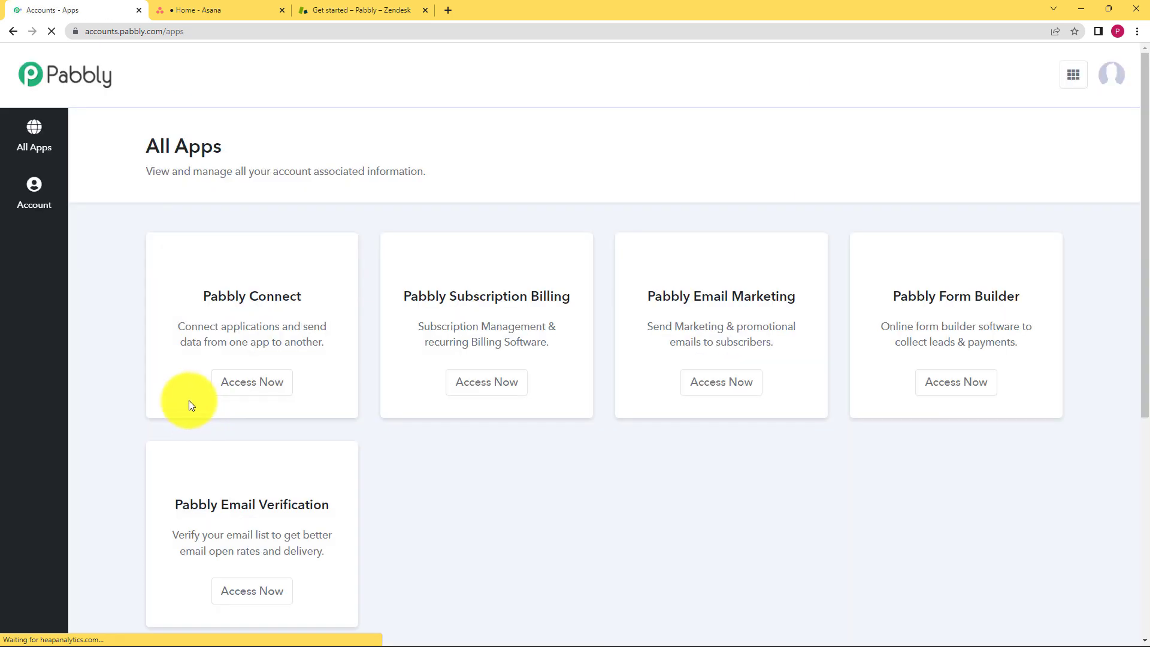
drag(304, 304, 195, 308)
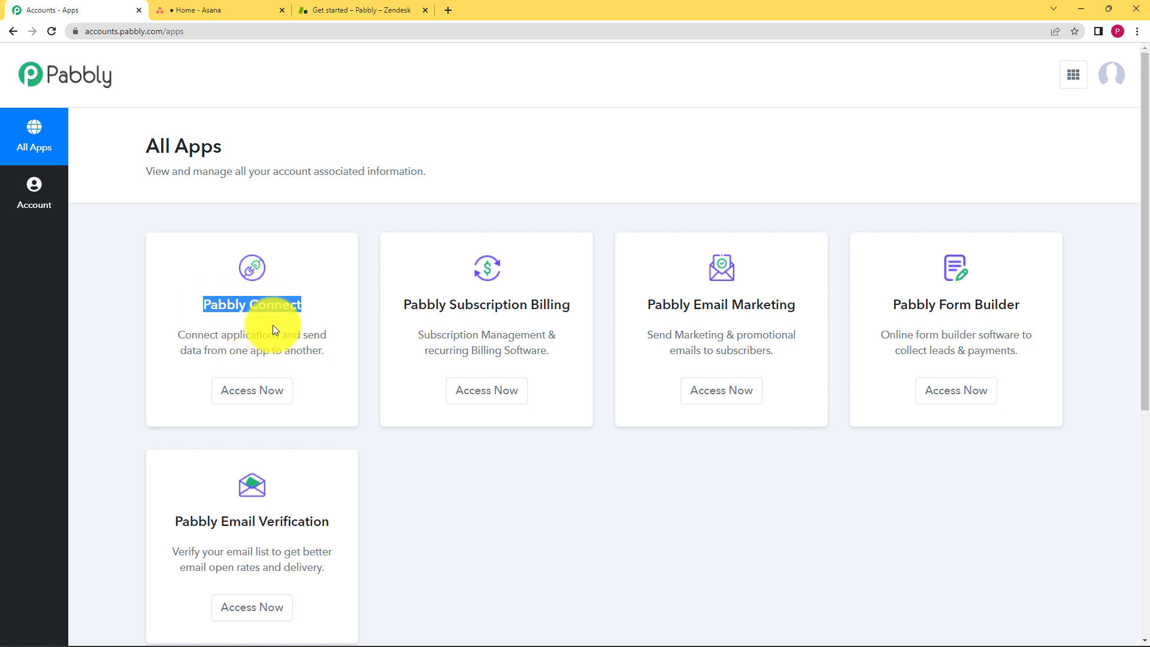
click(257, 320)
click(277, 393)
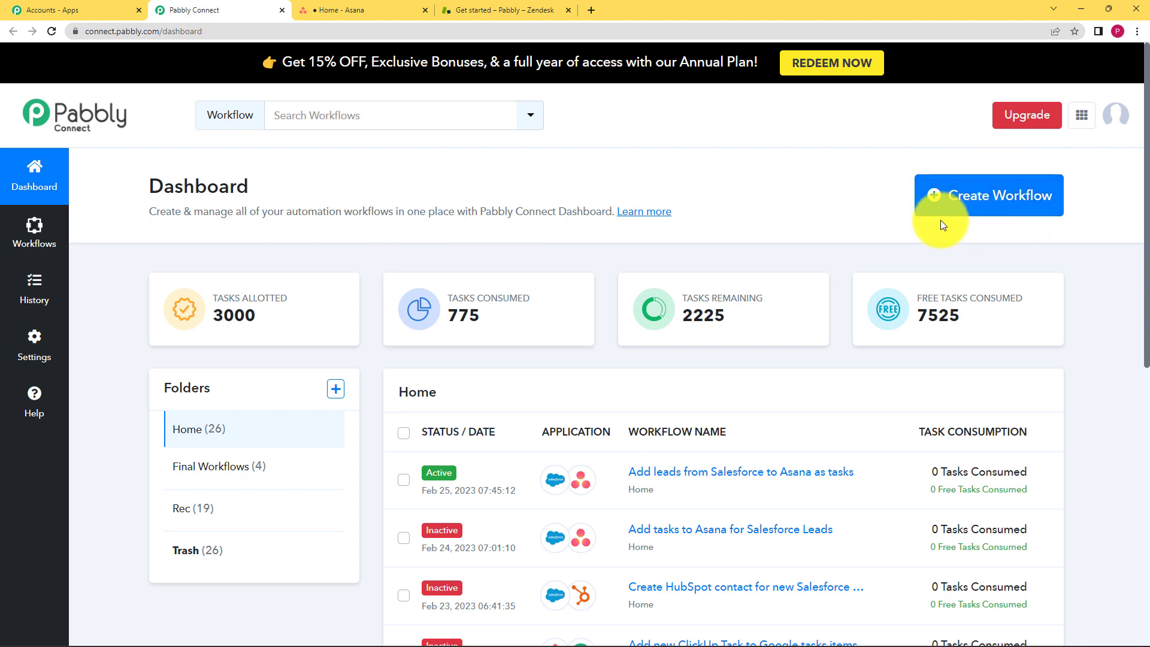
Create a workflow named 'Create new Tasks in Asana for Zendesk Tickets'.
click(955, 200)
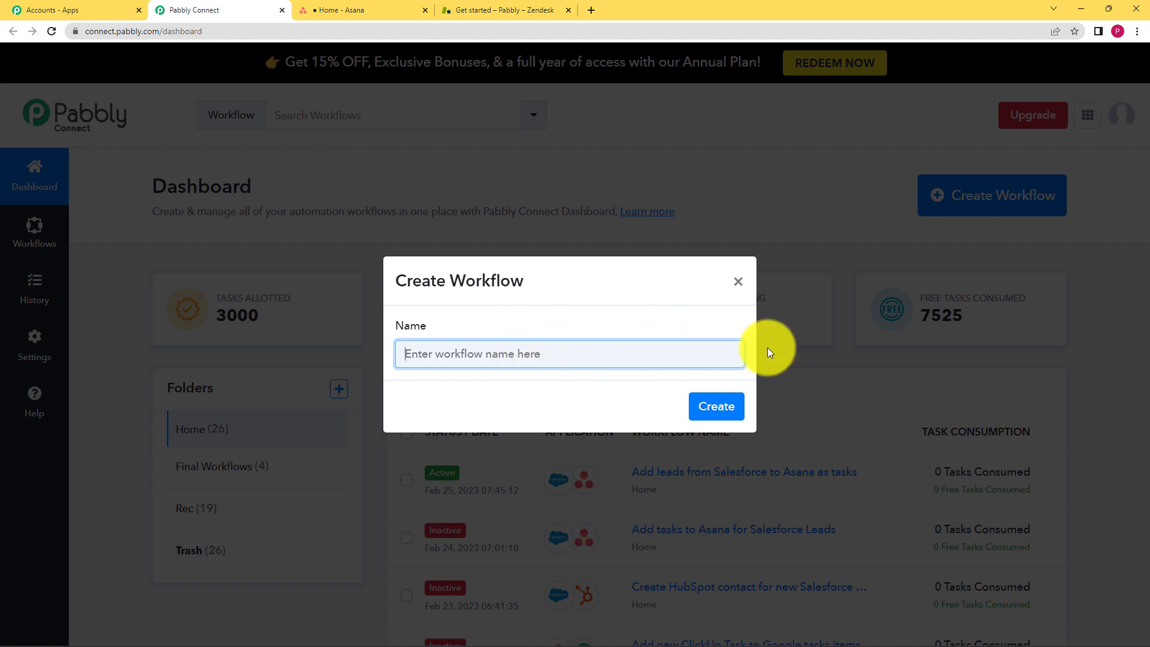
key(BackSpace)
key(BackSpace)
key(BackSpace)
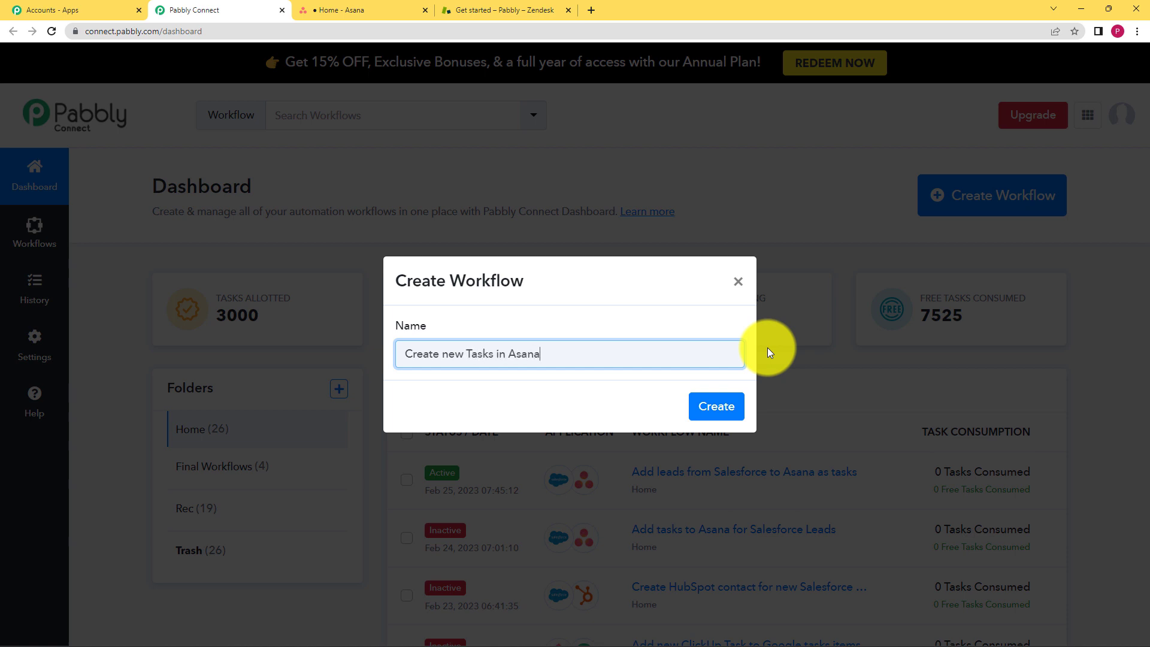
text(ndesk Tickets)
click(717, 400)
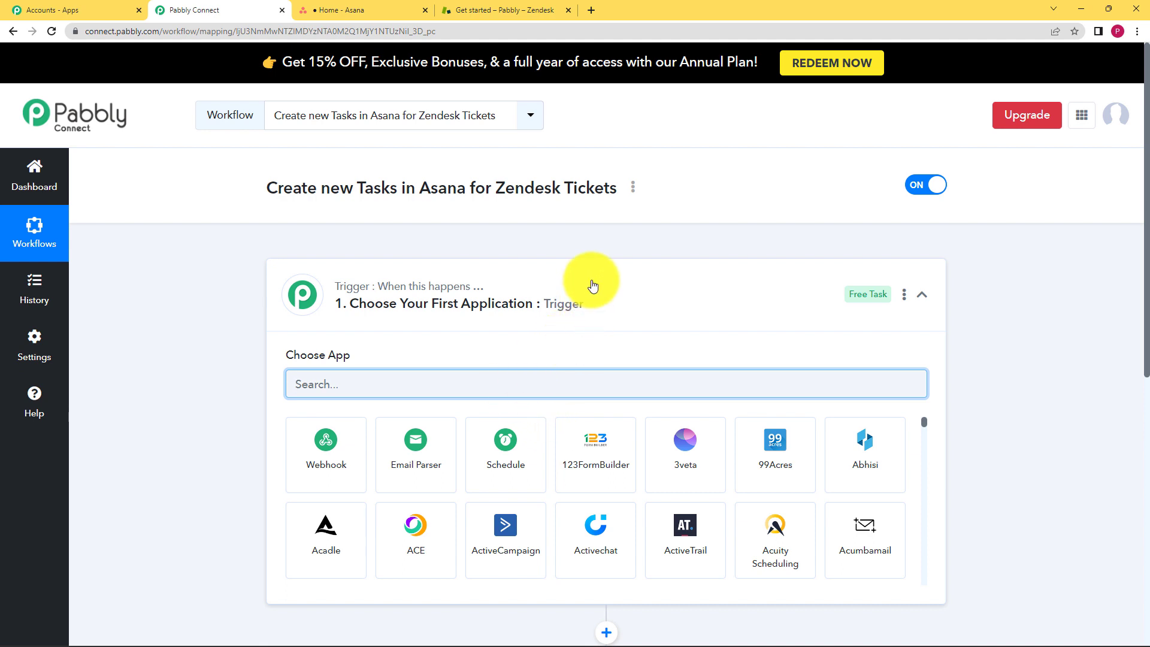
Set the trigger app to Zendesk with New Ticket as the trigger event.
click(593, 286)
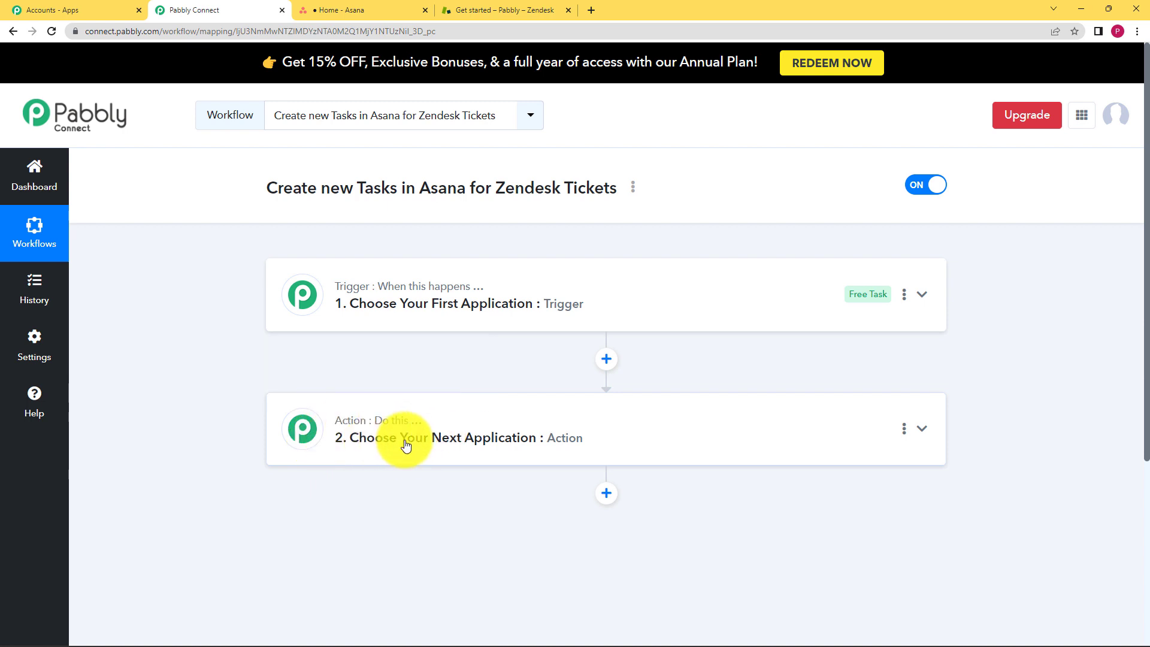
click(461, 309)
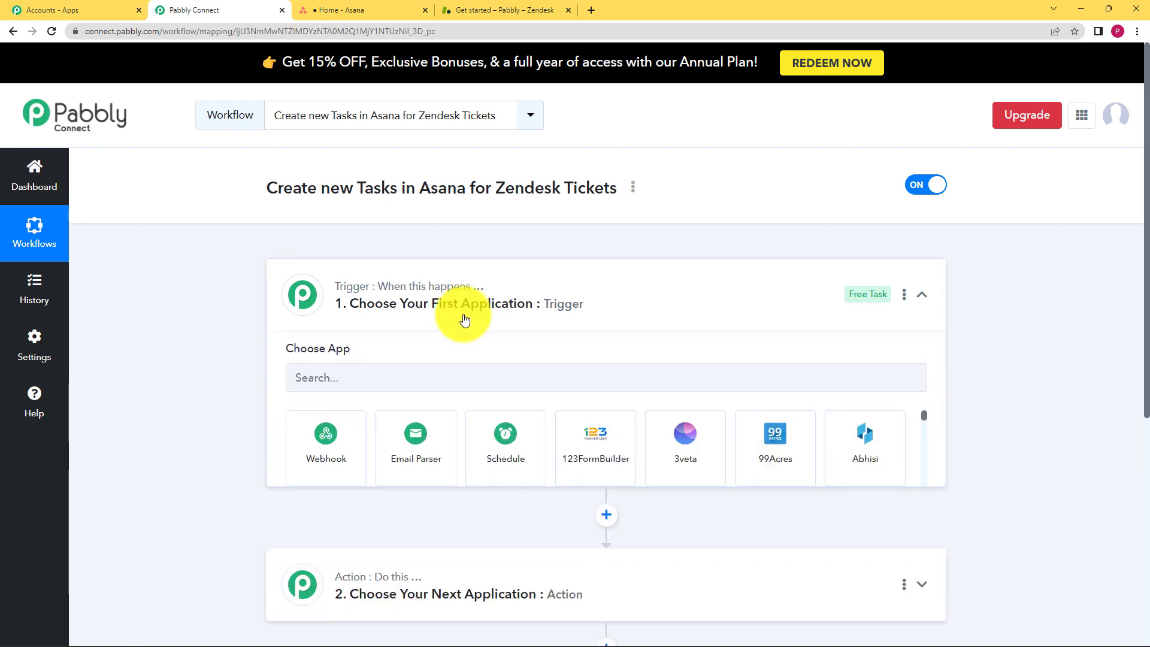
click(479, 379)
text(zendesk)
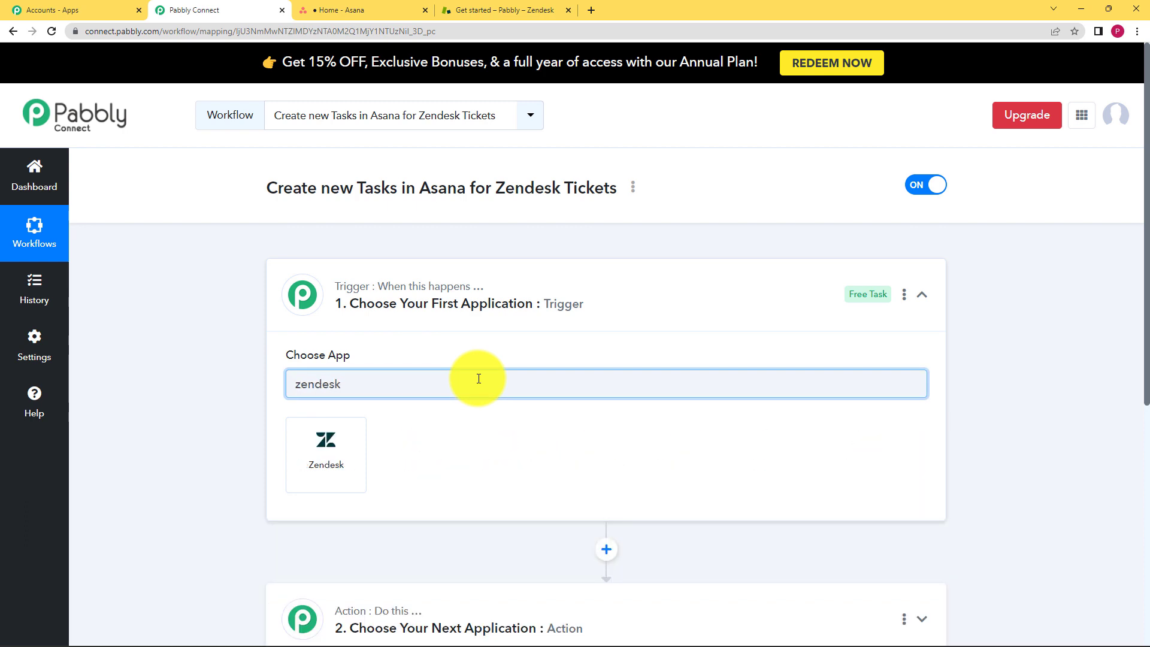
click(321, 455)
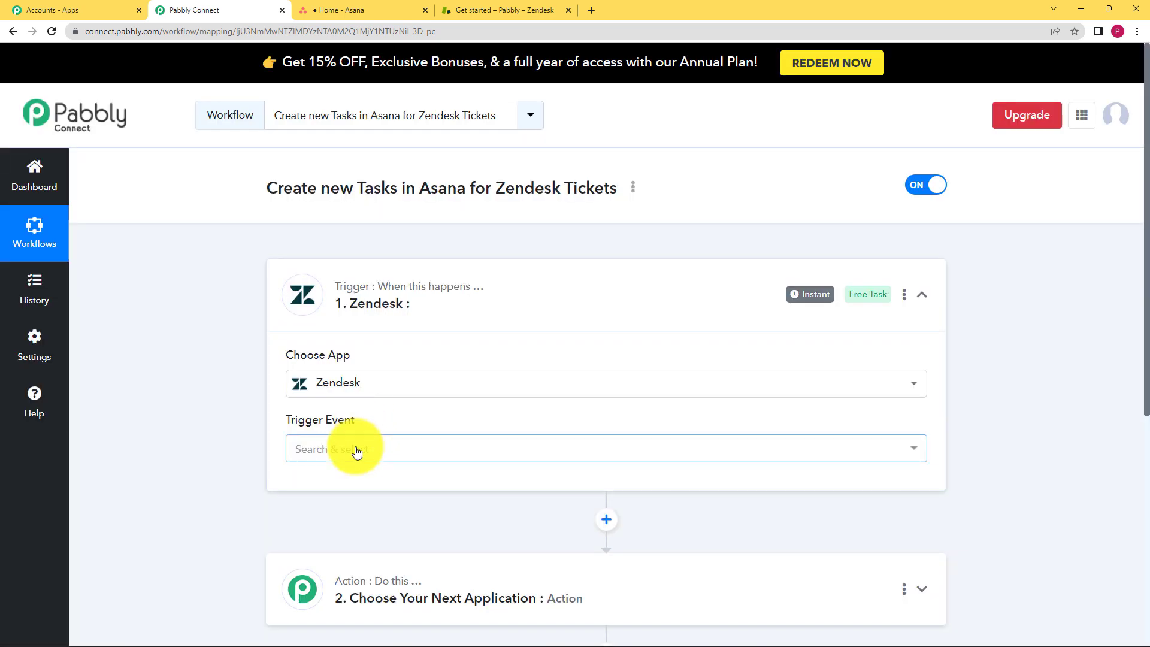
click(354, 449)
click(371, 533)
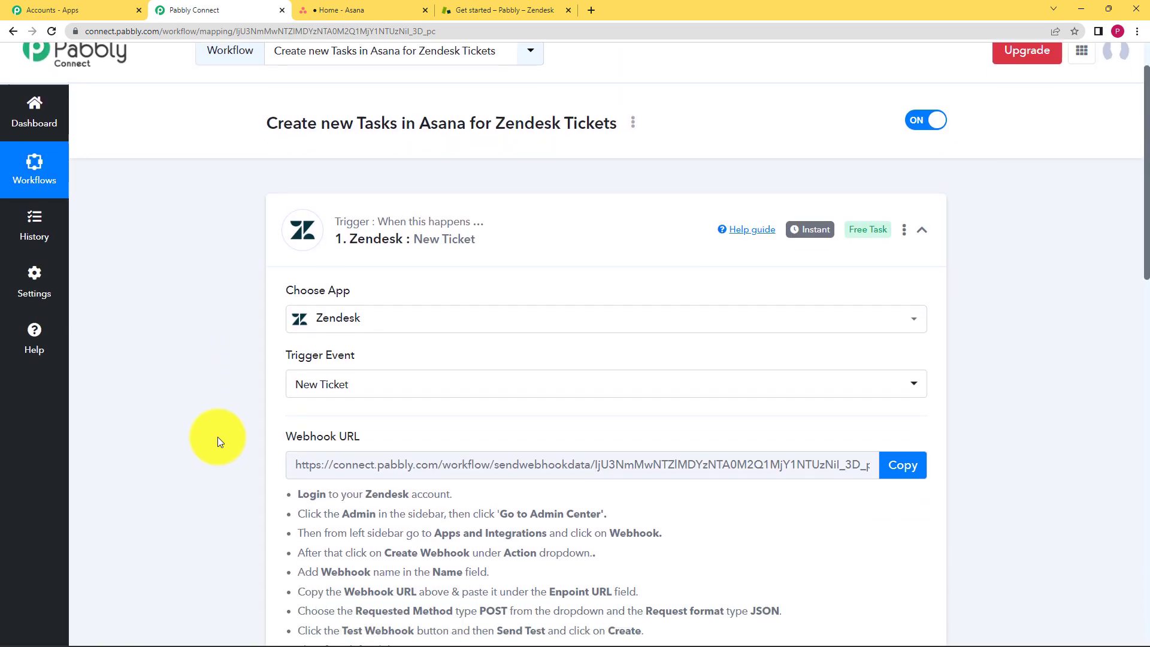
Scroll to the Webhook URL section and read the Zendesk setup instructions.
scroll(218, 437, down, 4)
drag(361, 264, 268, 271)
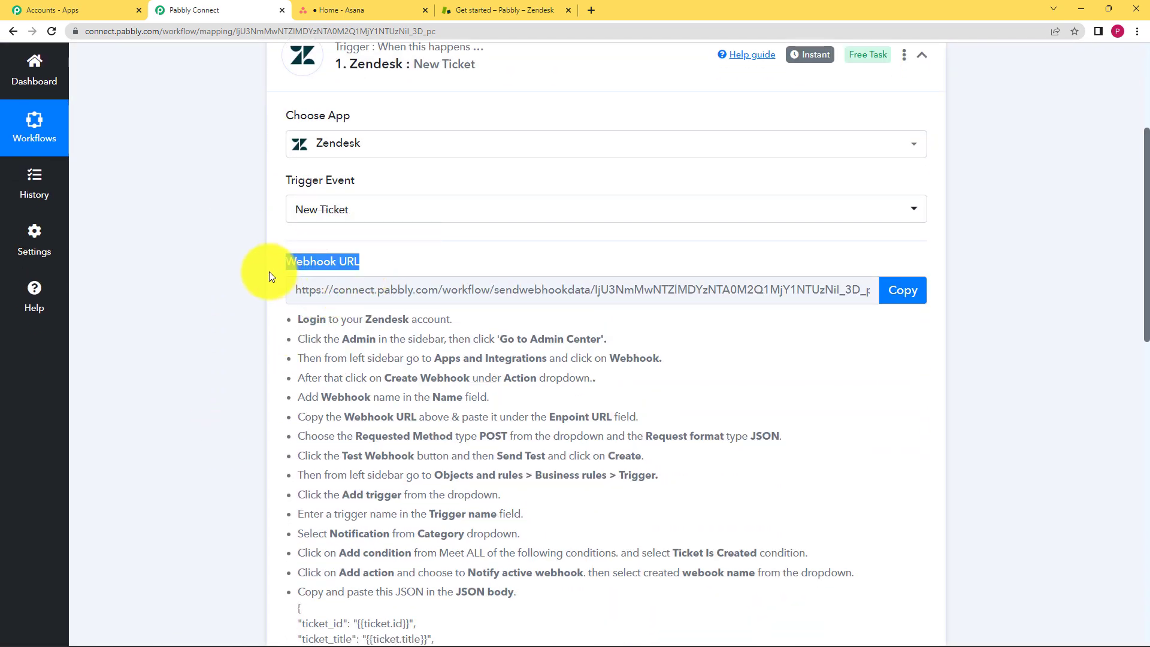
click(257, 314)
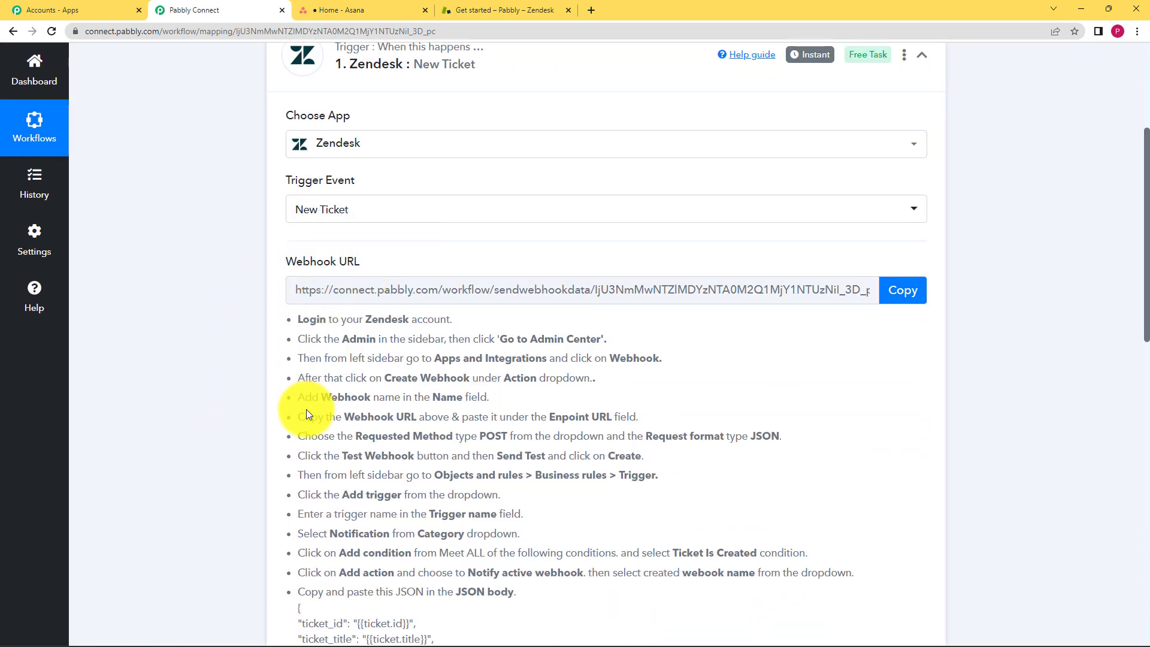
drag(296, 318, 527, 588)
click(506, 367)
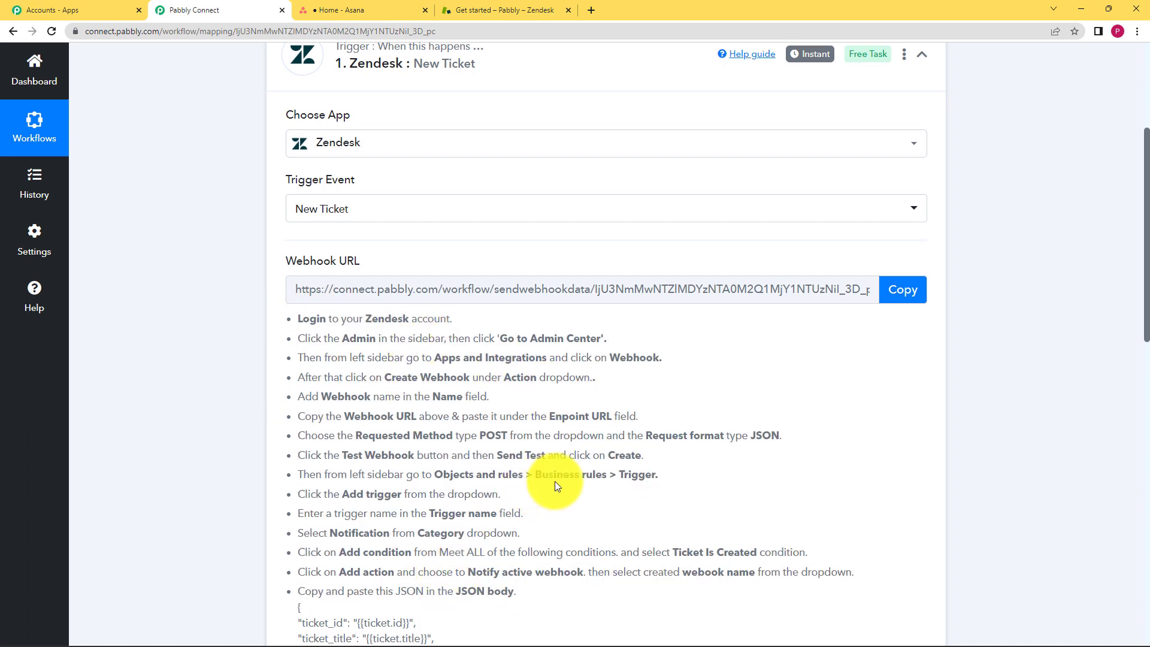
scroll(554, 482, down, 2)
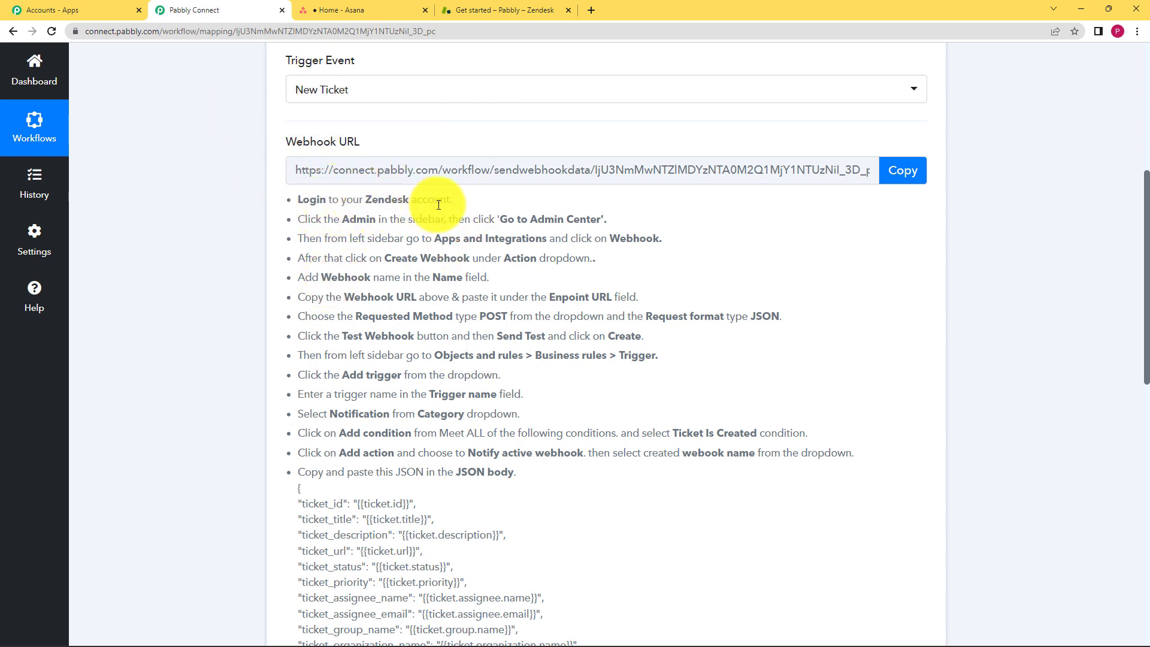
Copy the Pabbly Connect webhook URL and return to Zendesk.
click(501, 6)
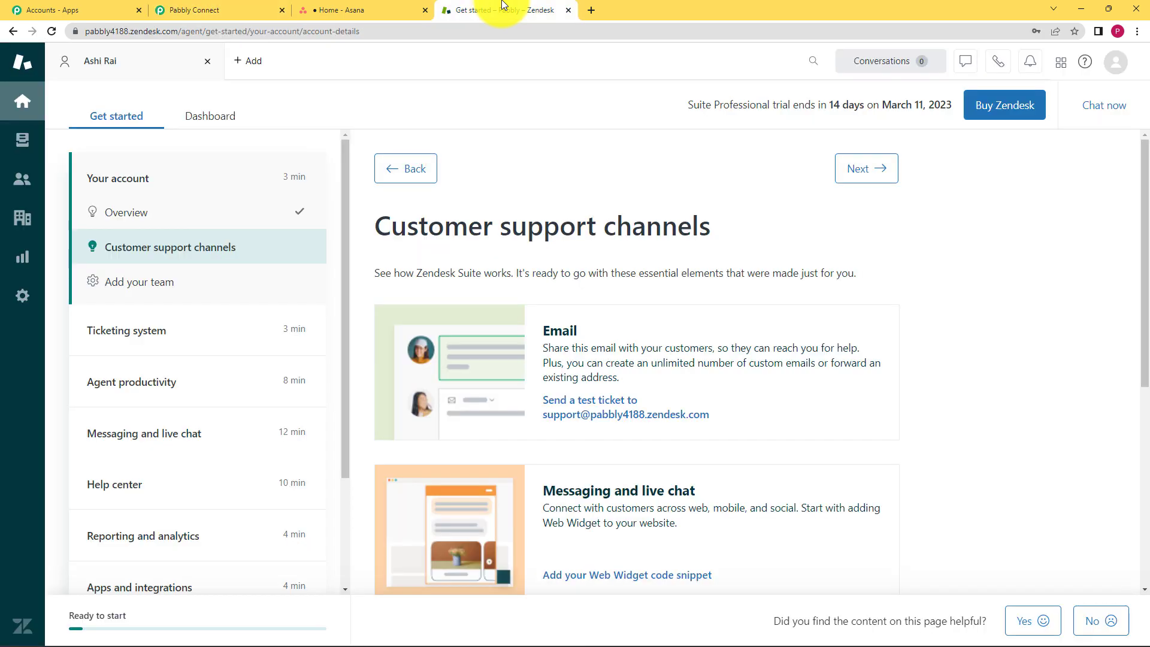
click(210, 4)
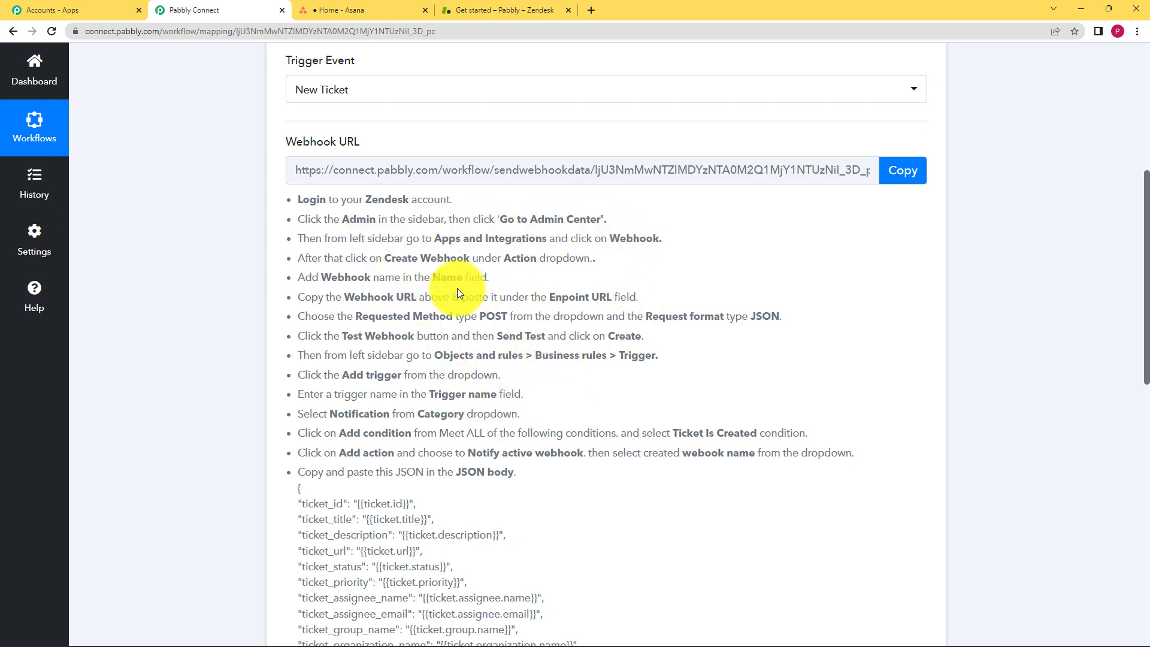
click(886, 180)
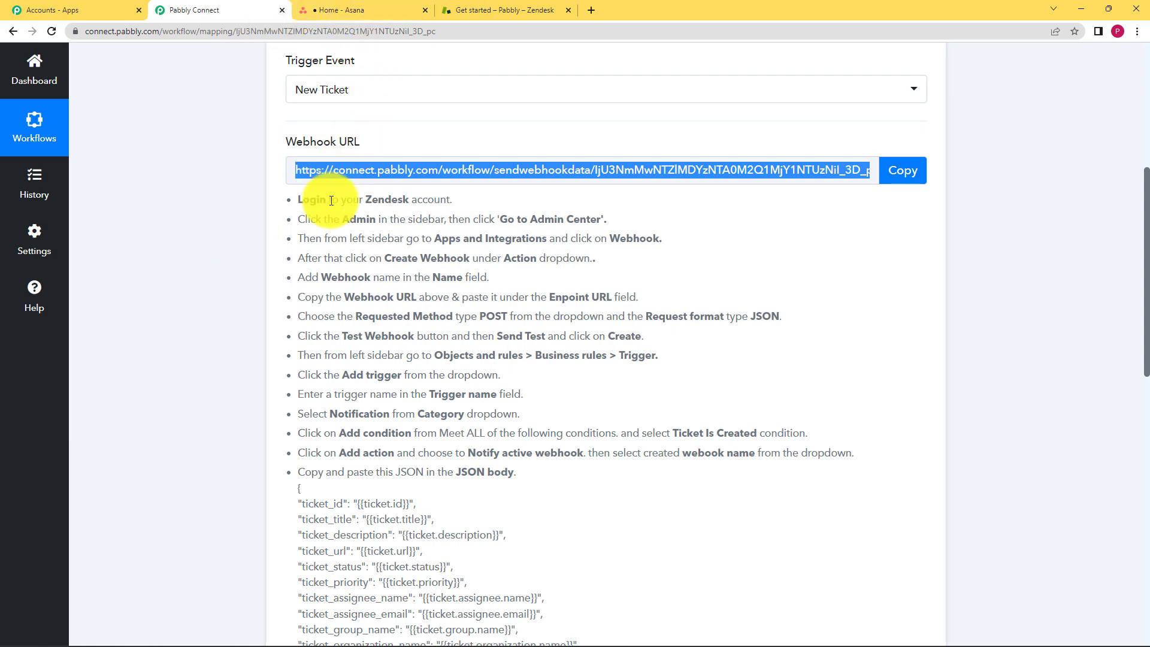
click(529, 7)
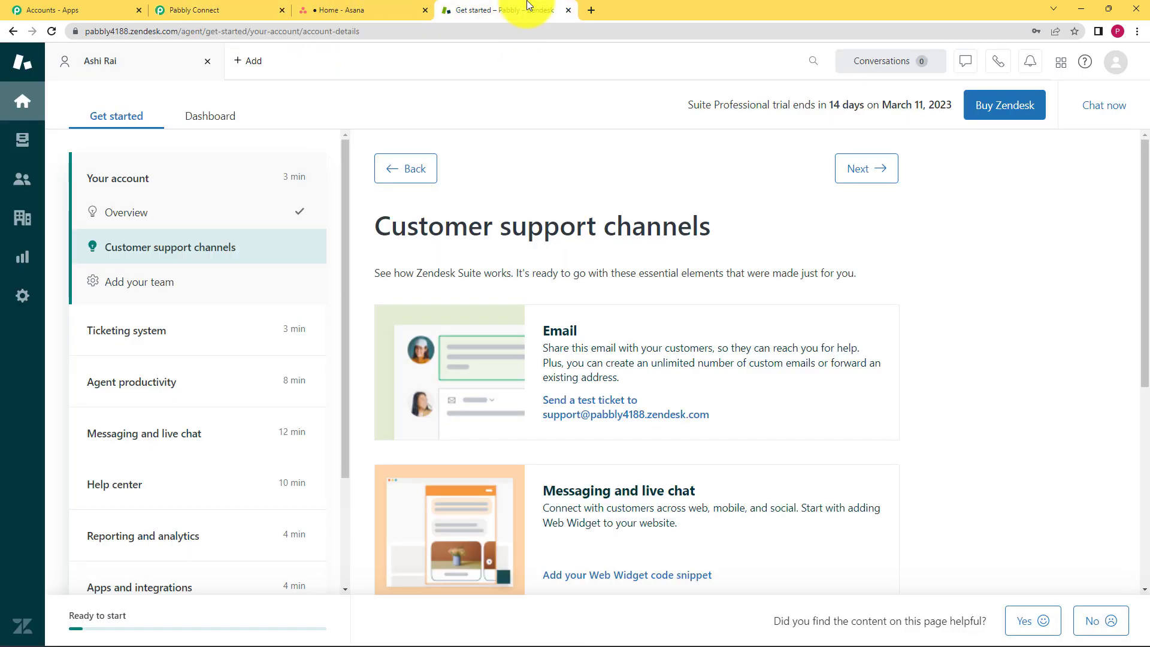
Open Zendesk Admin Center, dismiss the announcement, and go to the Webhooks page under Apps and integrations.
click(23, 296)
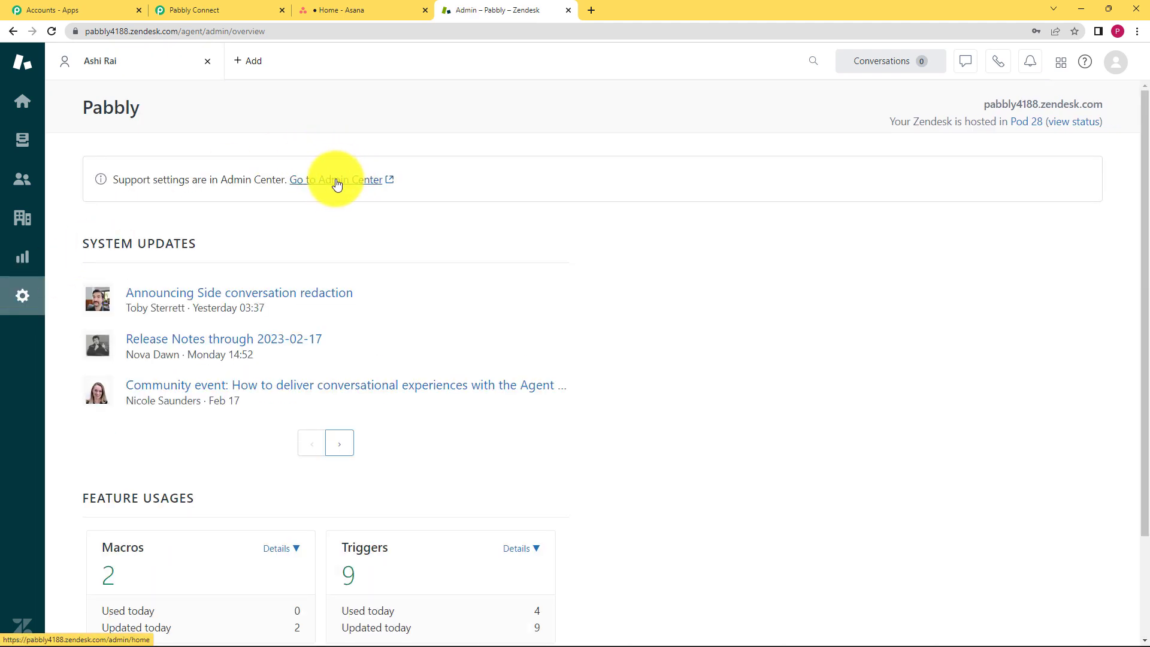
click(337, 182)
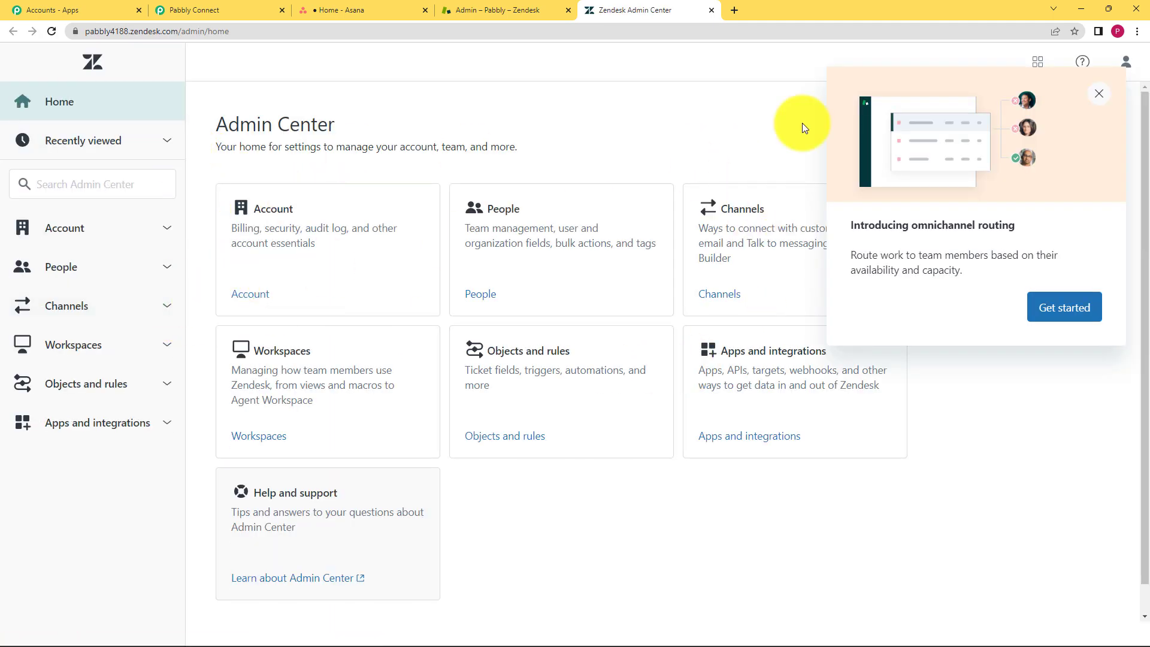
click(1099, 93)
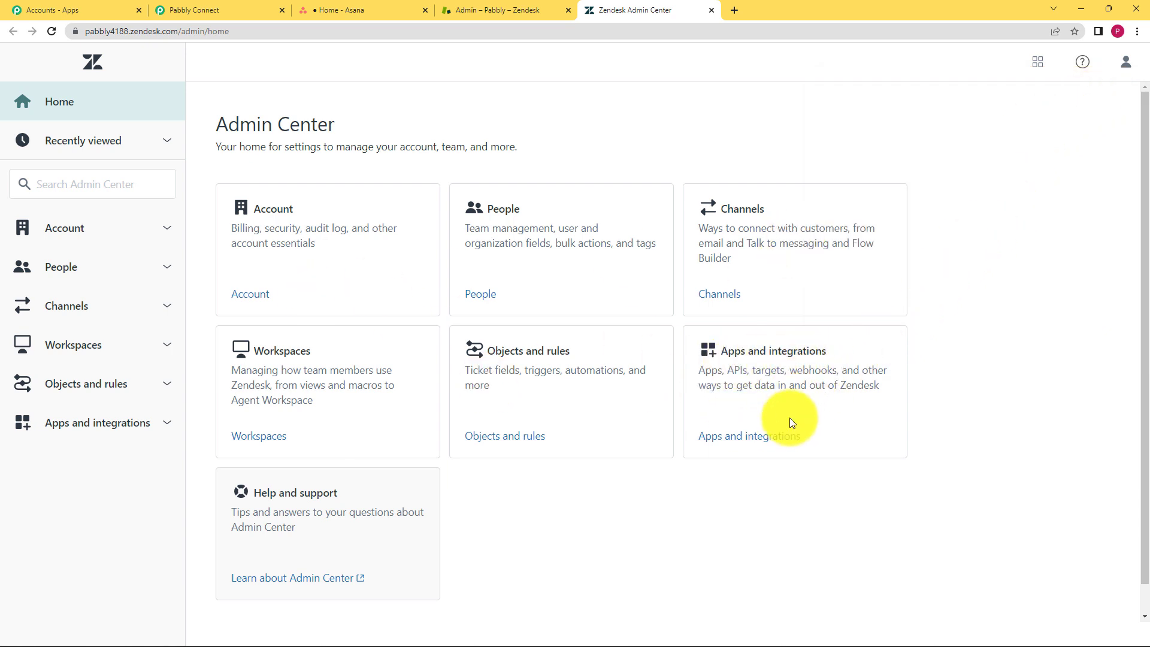
click(760, 436)
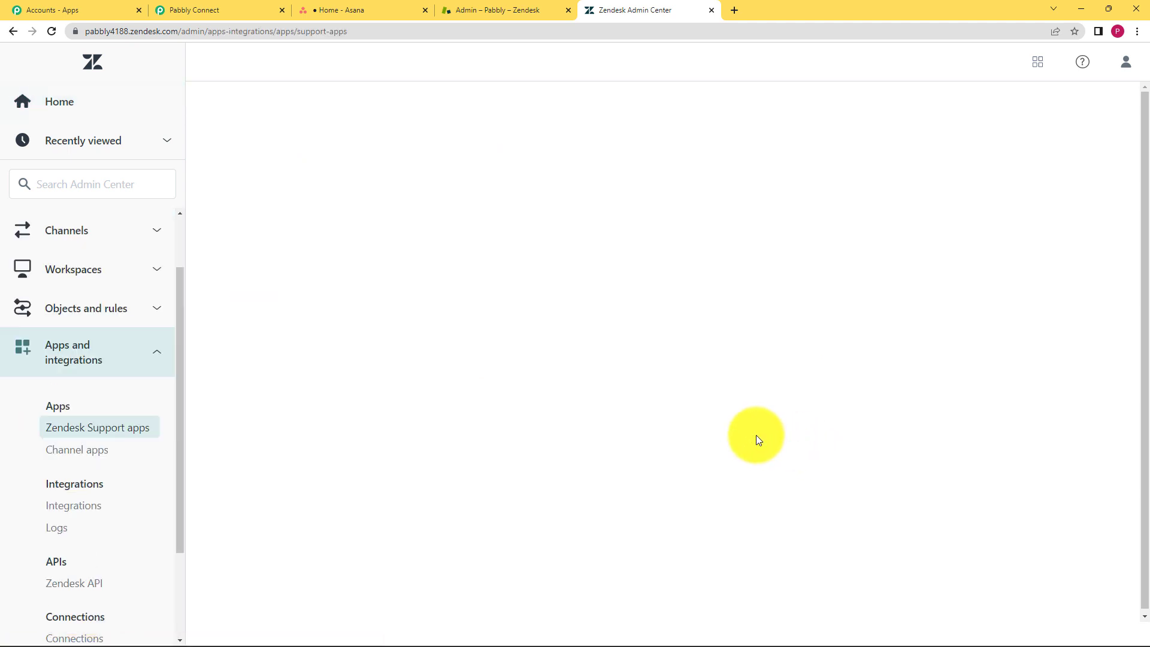
scroll(124, 524, down, 2)
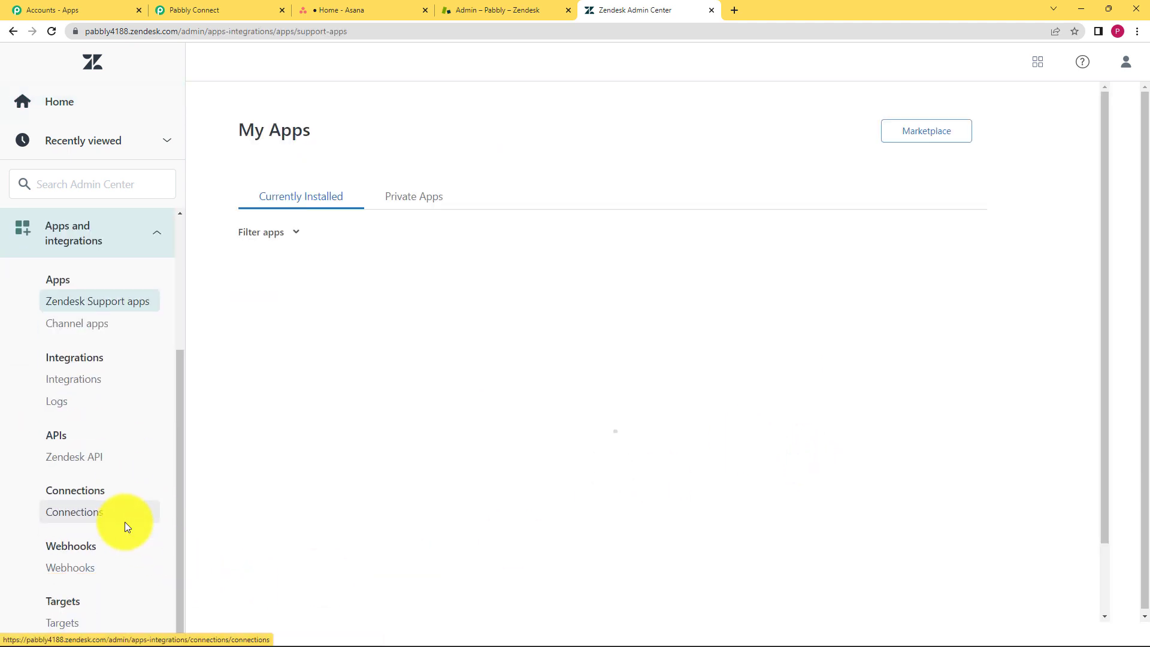
click(76, 577)
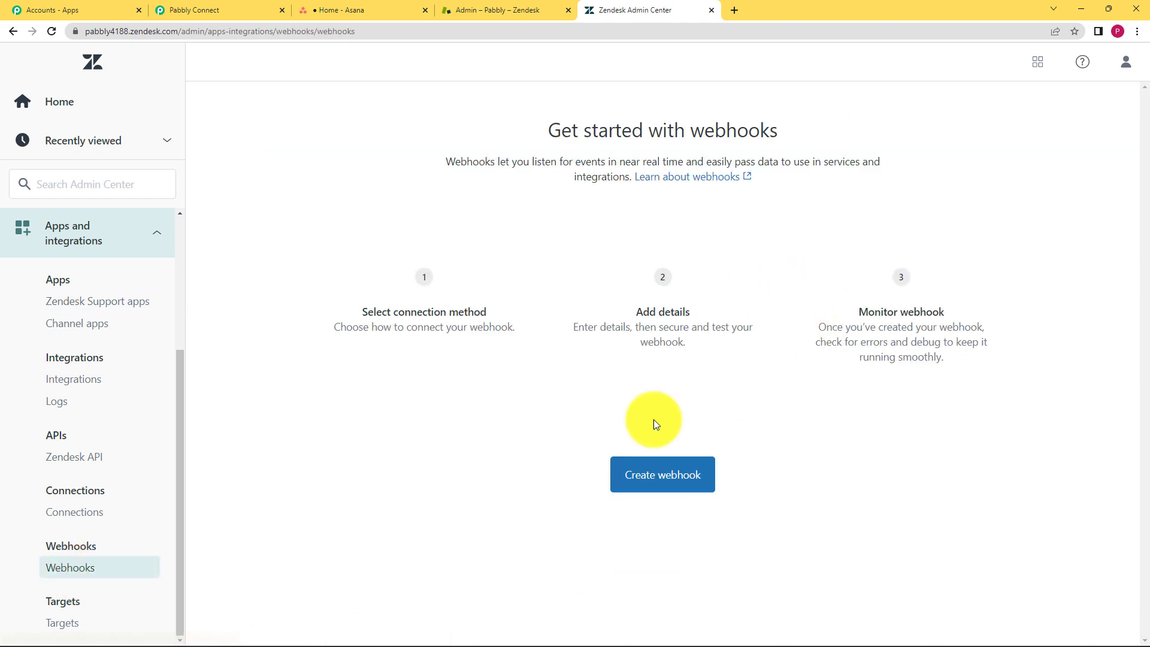
Create a new webhook using the Trigger or automation connection and continue to details.
click(654, 489)
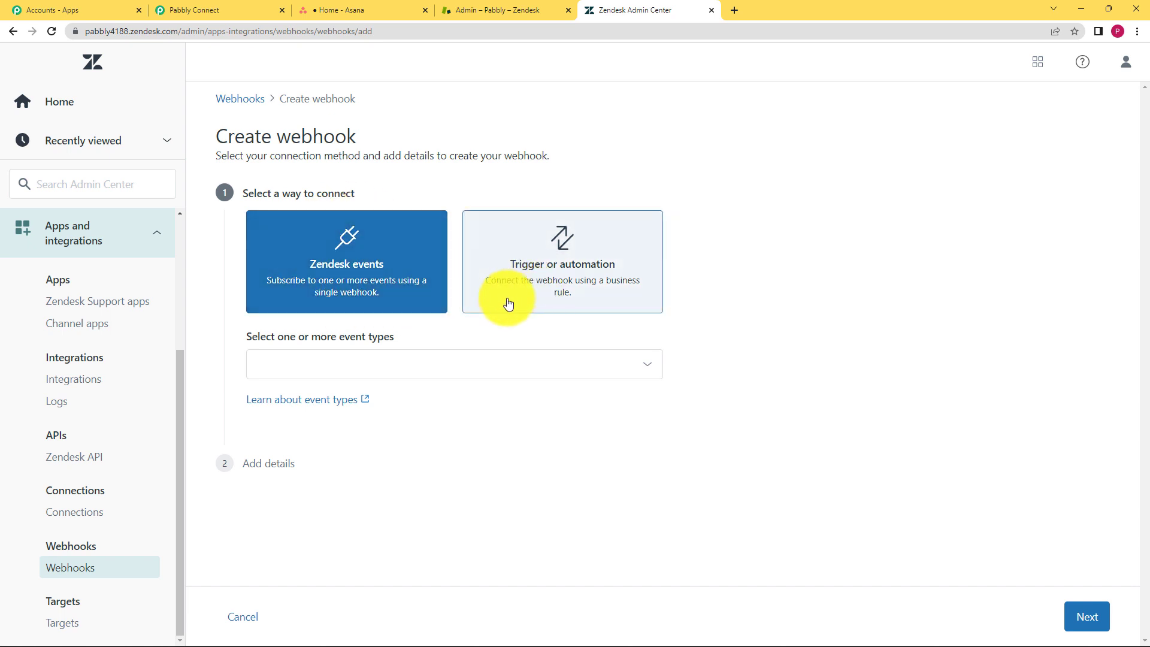
click(550, 274)
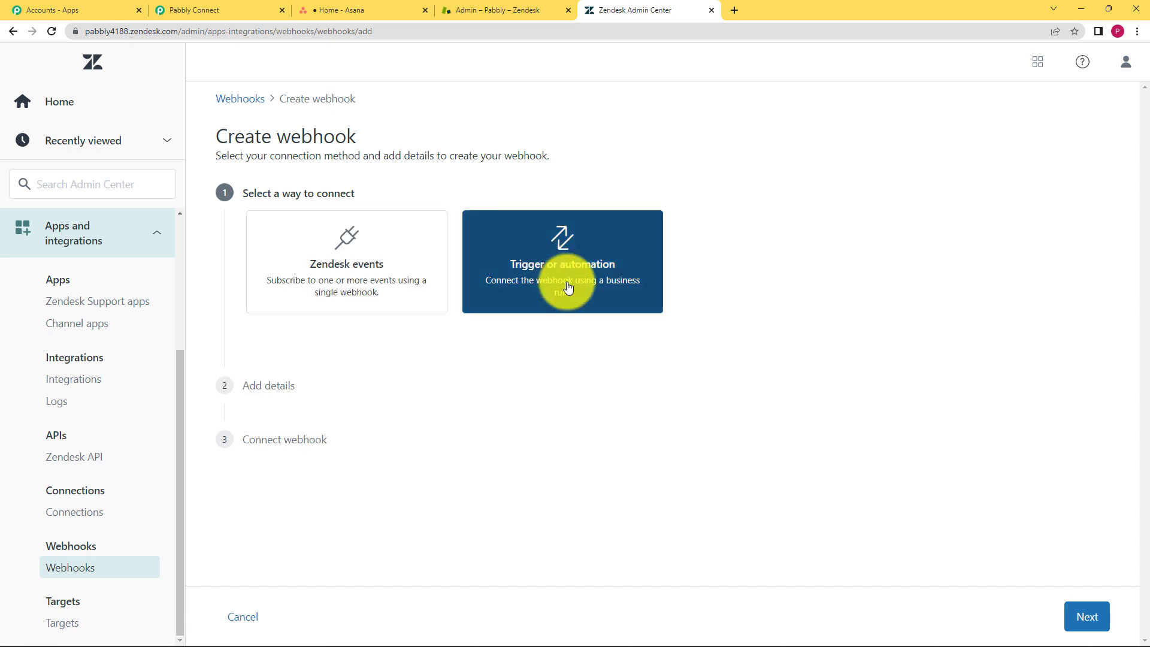
click(1089, 617)
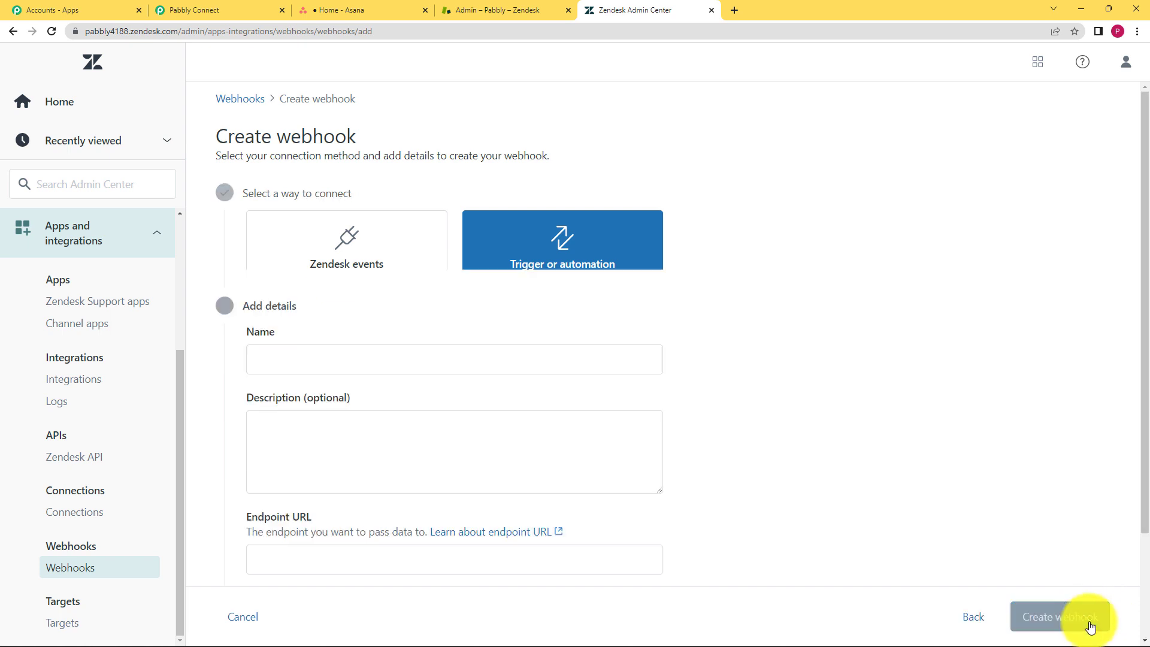
Name the webhook 'Asana Integration' and paste the Pabbly webhook URL as its endpoint.
click(435, 298)
click(432, 298)
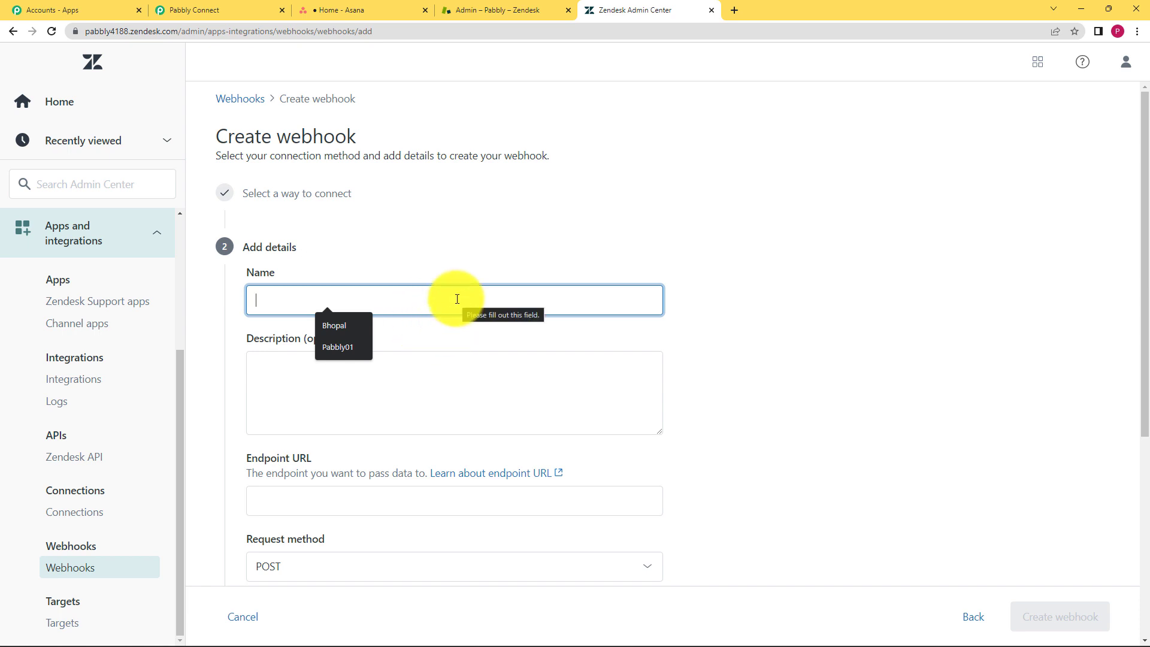
text(Asana Integration)
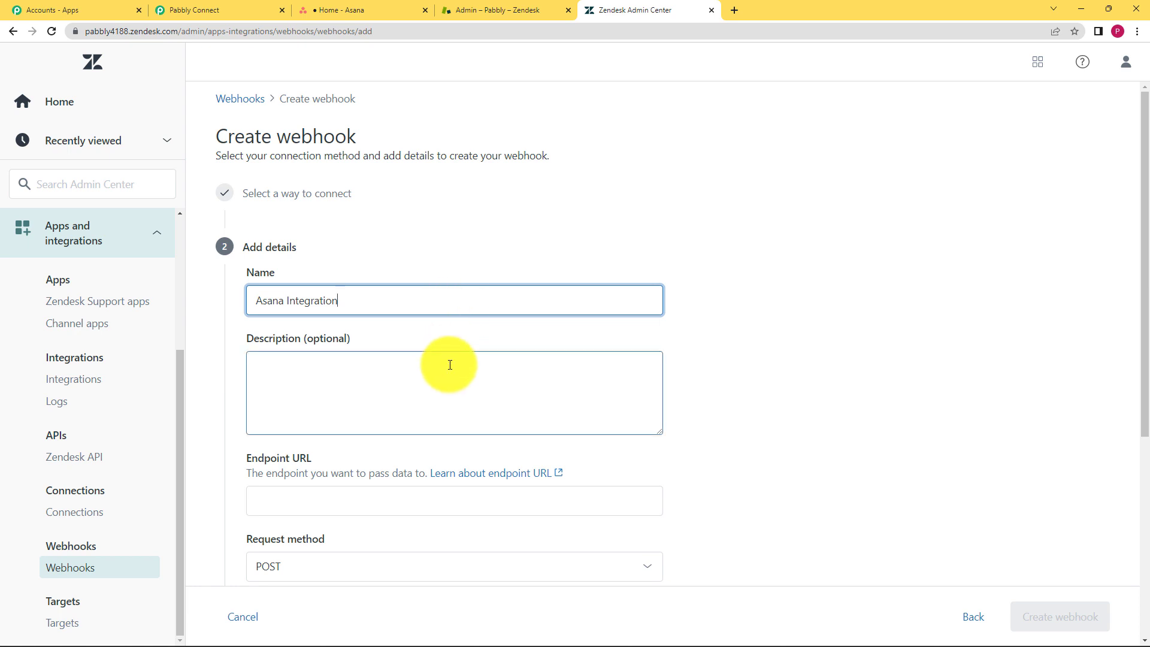
scroll(449, 363, down, 3)
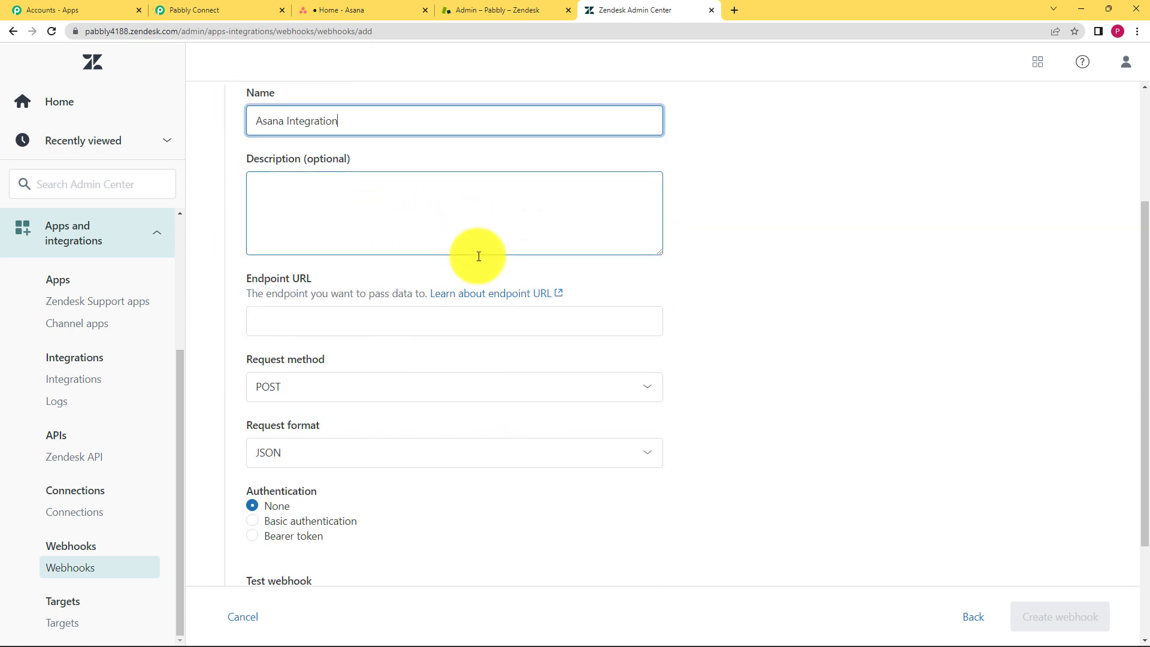
click(459, 317)
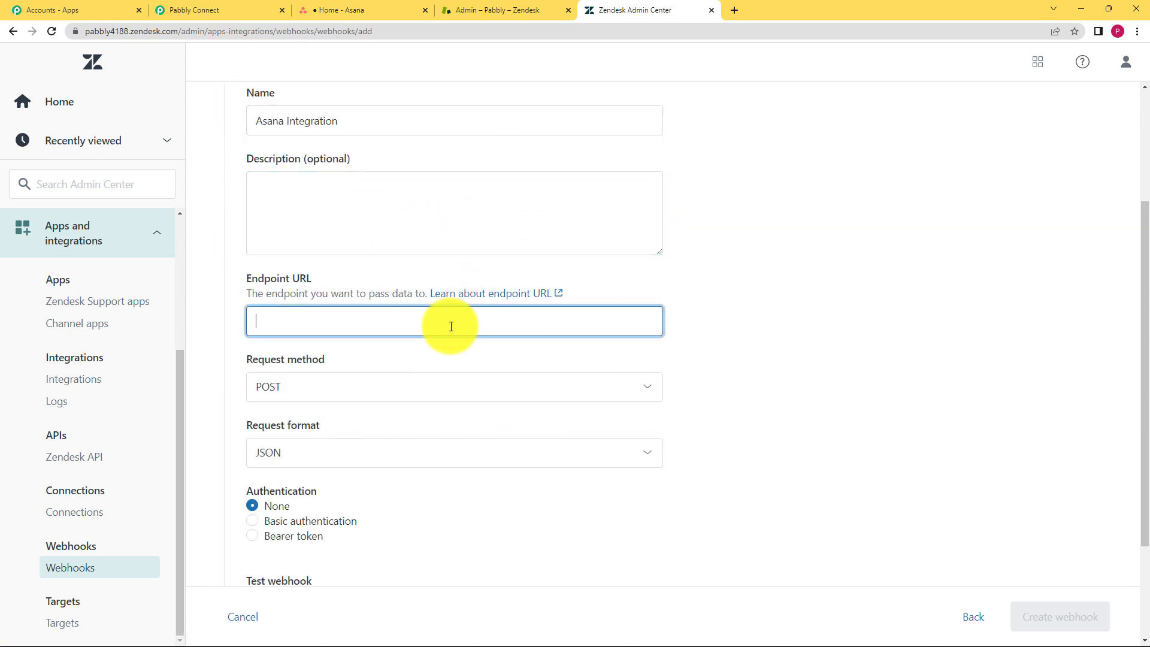
Keep POST as request method and JSON as request format, checking Pabbly's instructions.
click(270, 12)
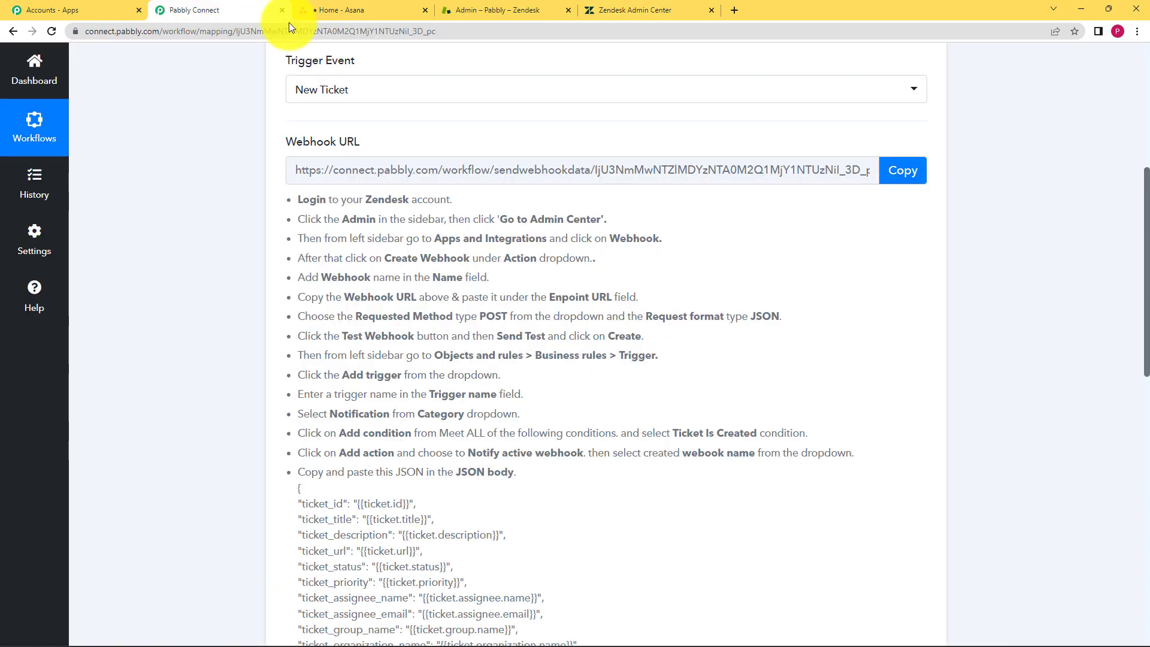
click(504, 12)
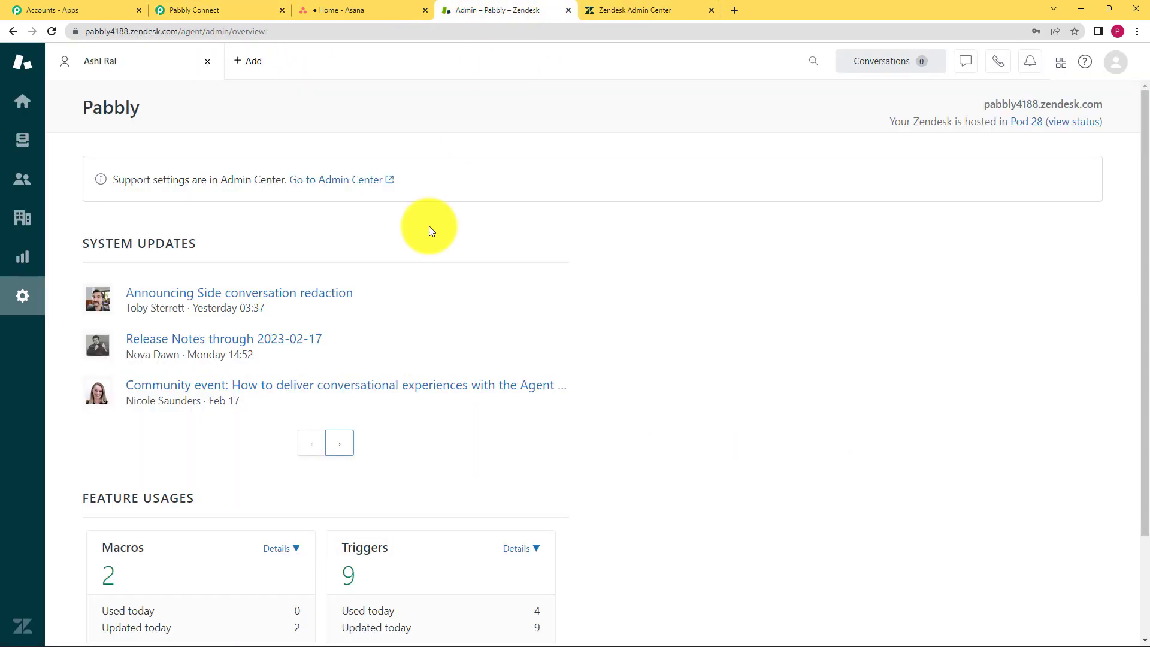
click(629, 10)
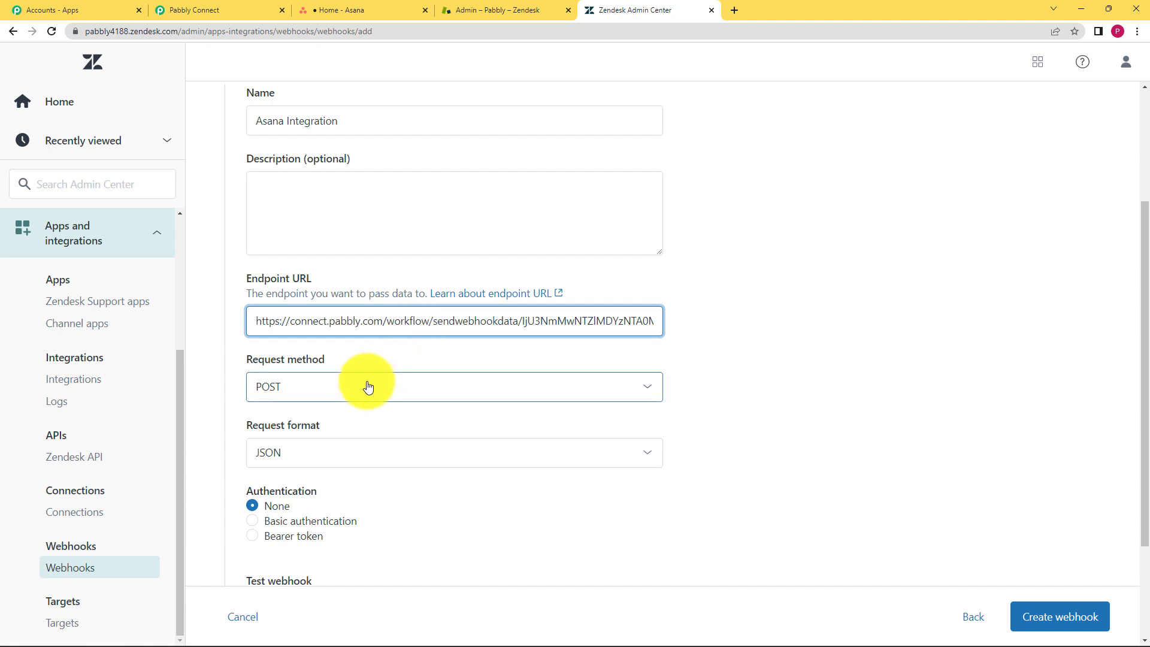
click(328, 388)
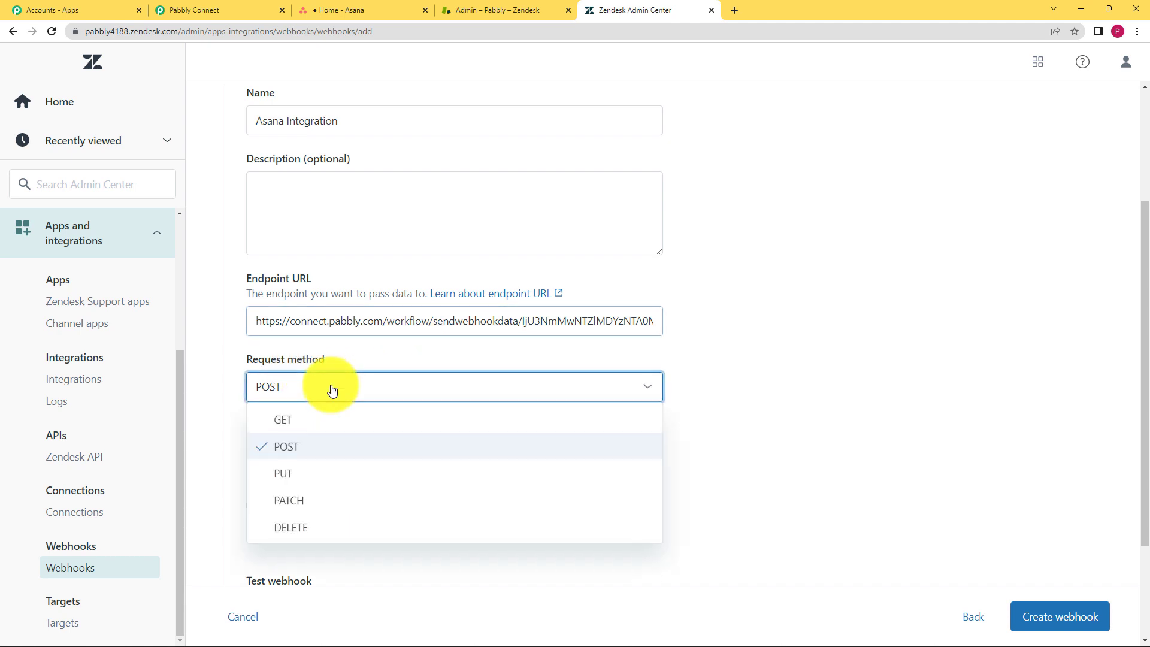
click(334, 448)
scroll(872, 385, down, 3)
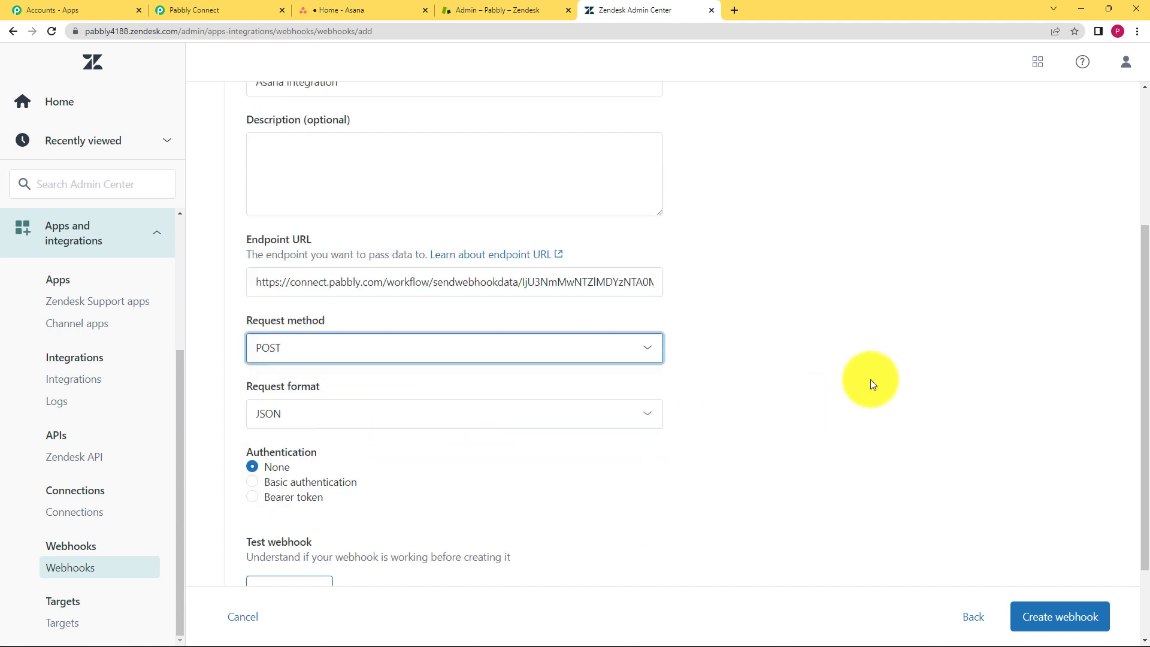
click(598, 310)
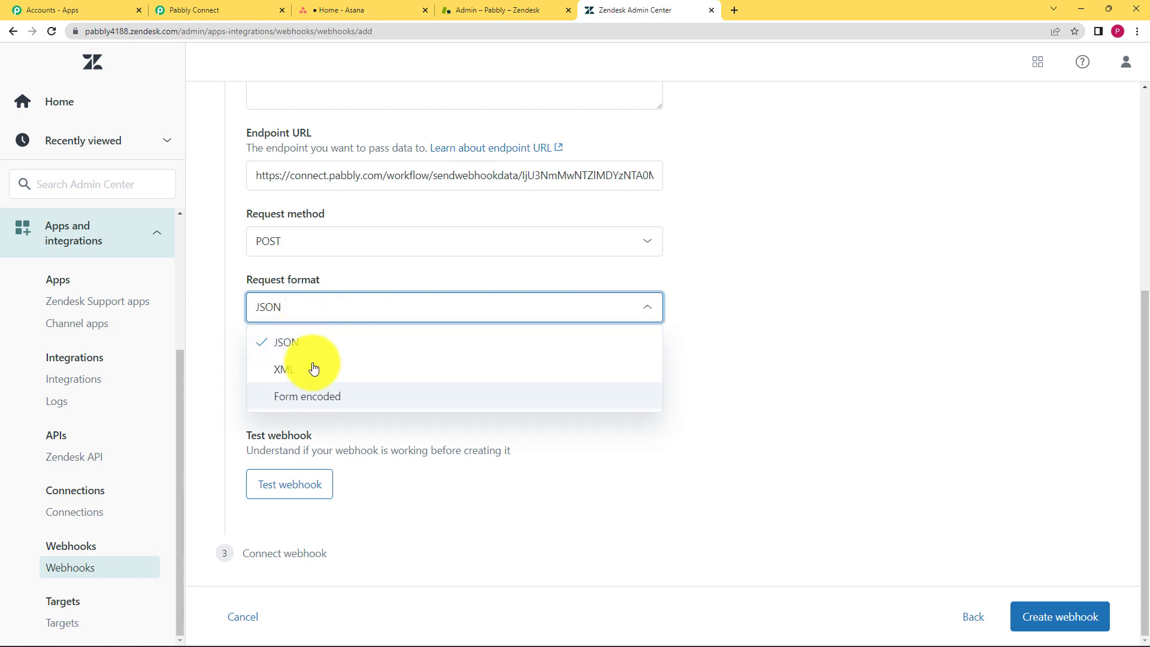
click(321, 342)
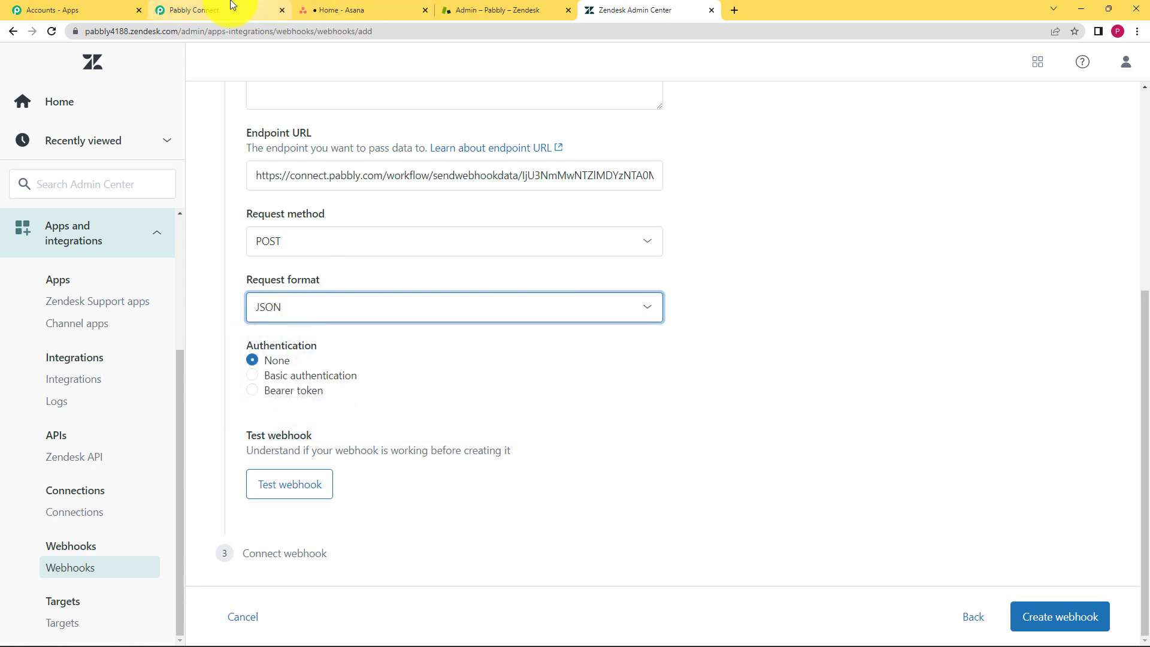
click(231, 9)
scroll(431, 413, down, 3)
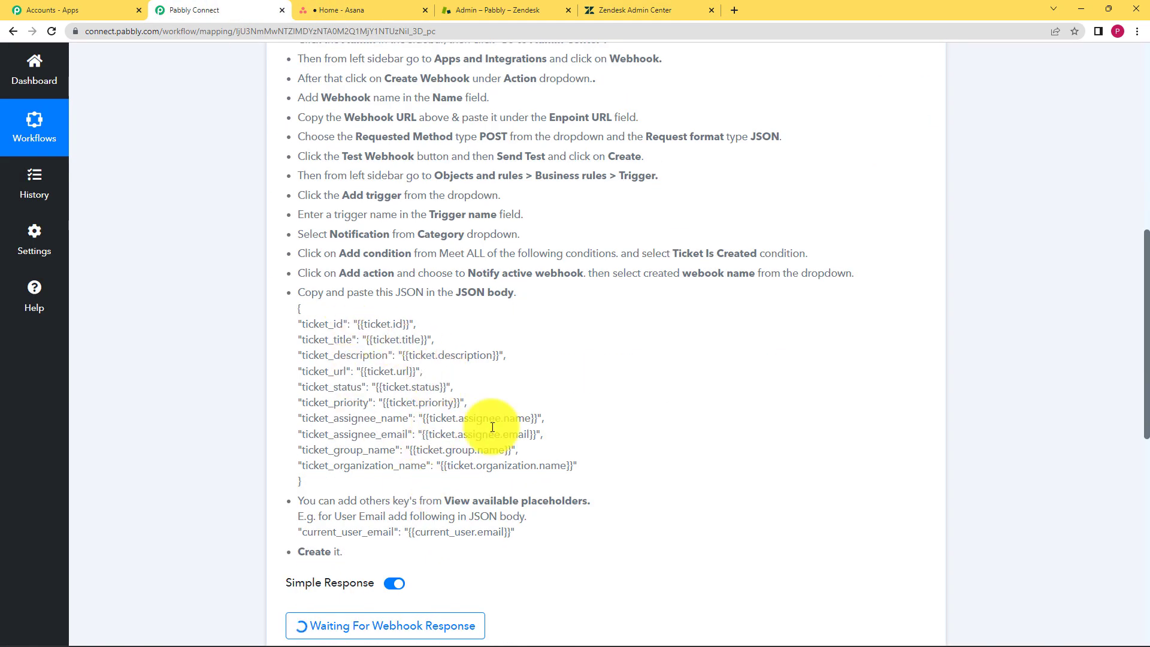
click(585, 18)
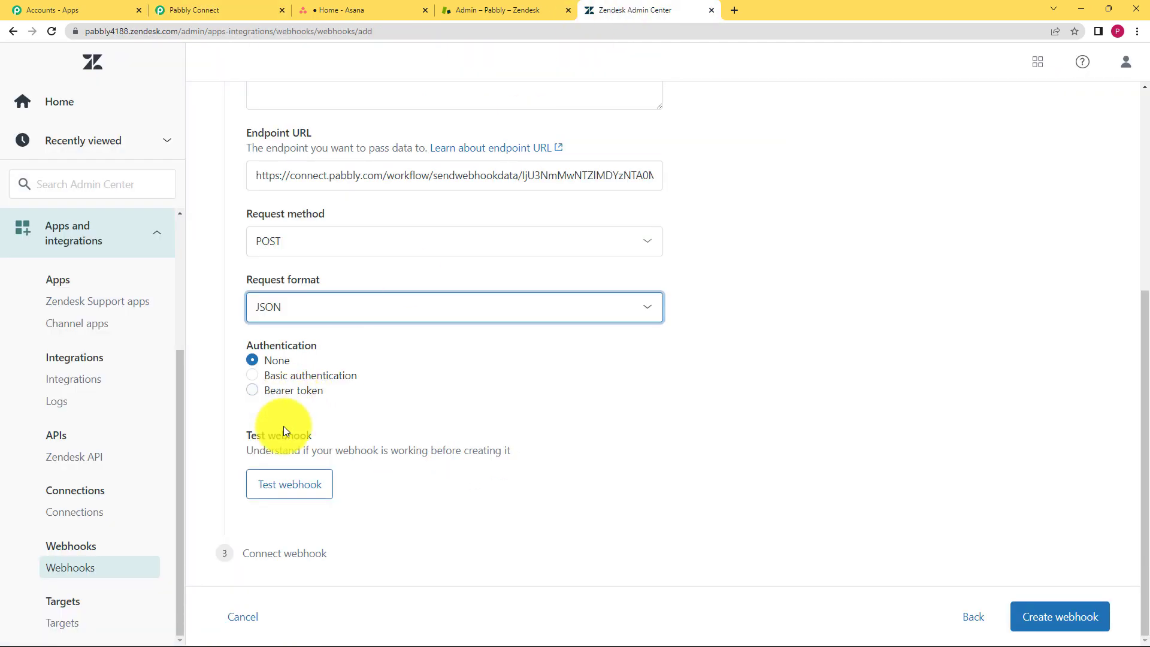
Send a Sample Support ticket test and confirm the 200 OK 'Response Accepted' reply.
click(283, 496)
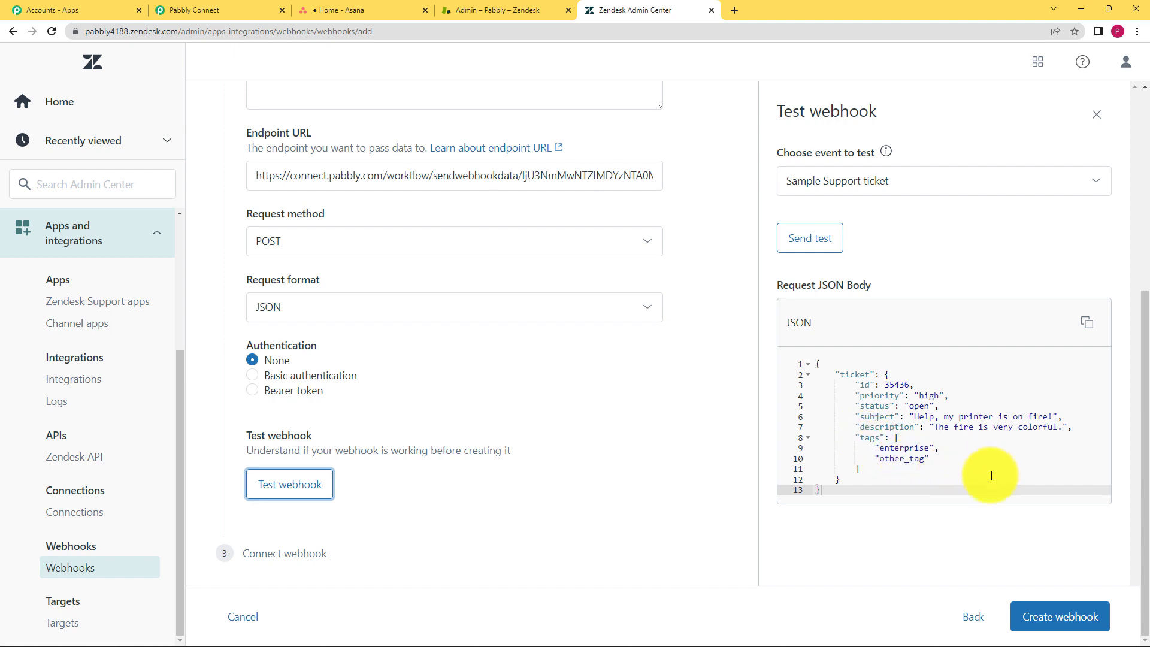
click(810, 238)
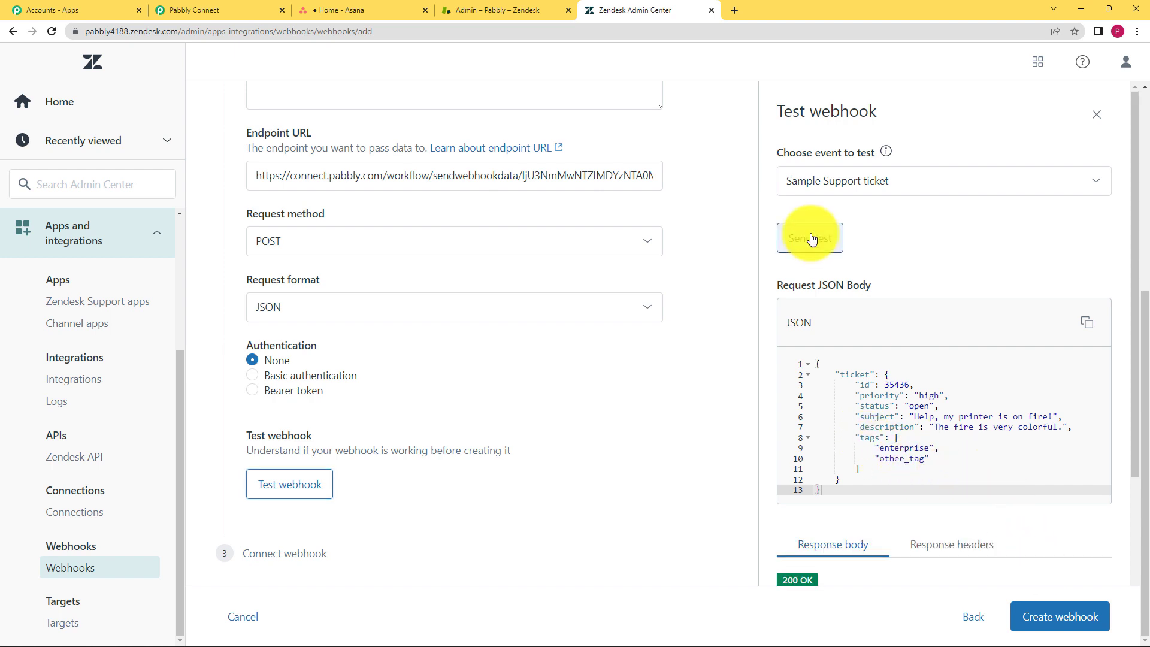
scroll(742, 508, up, 1)
scroll(789, 461, down, 3)
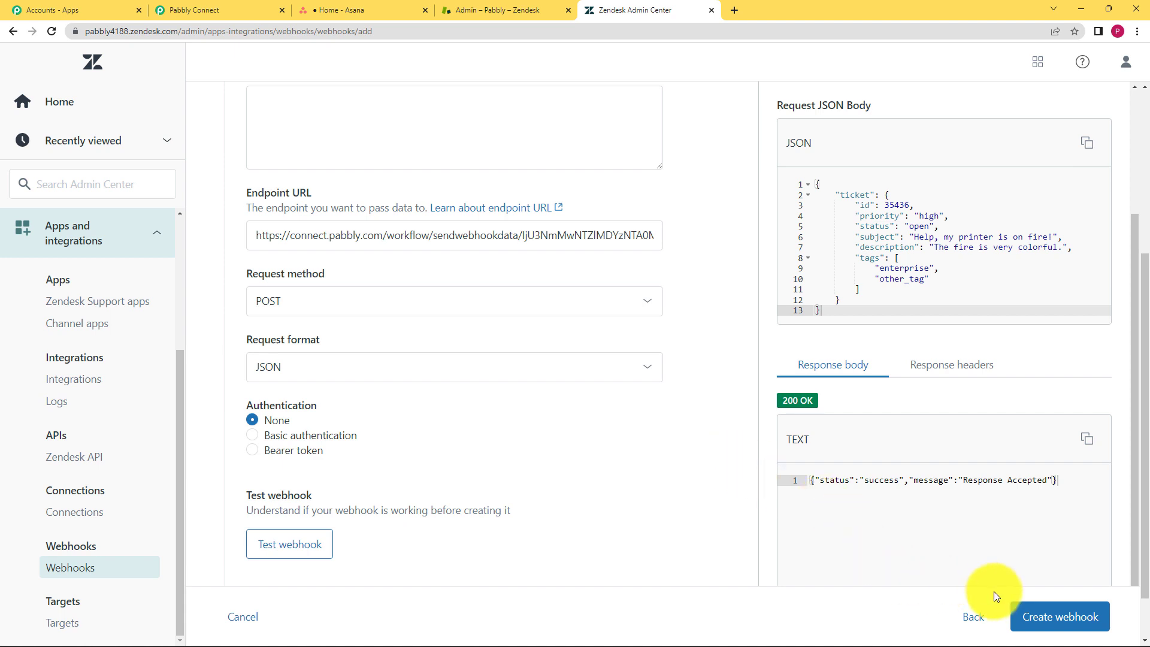
Create the webhook, then go to Objects and rules > Business rules > Triggers.
click(1035, 616)
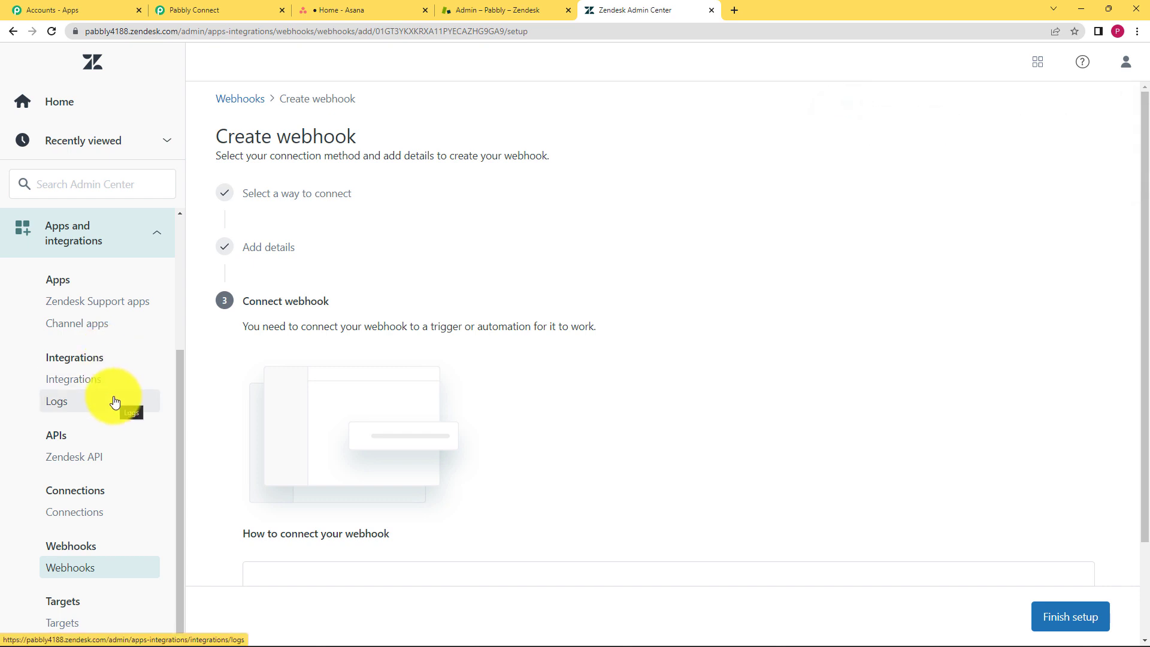
click(146, 238)
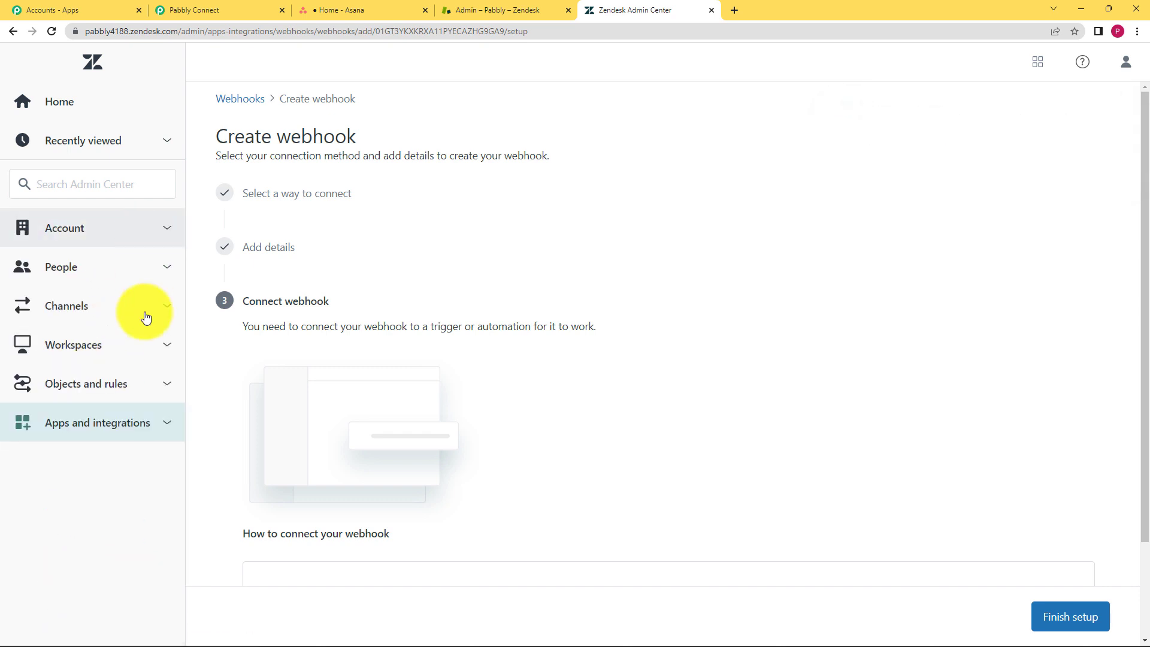
click(151, 390)
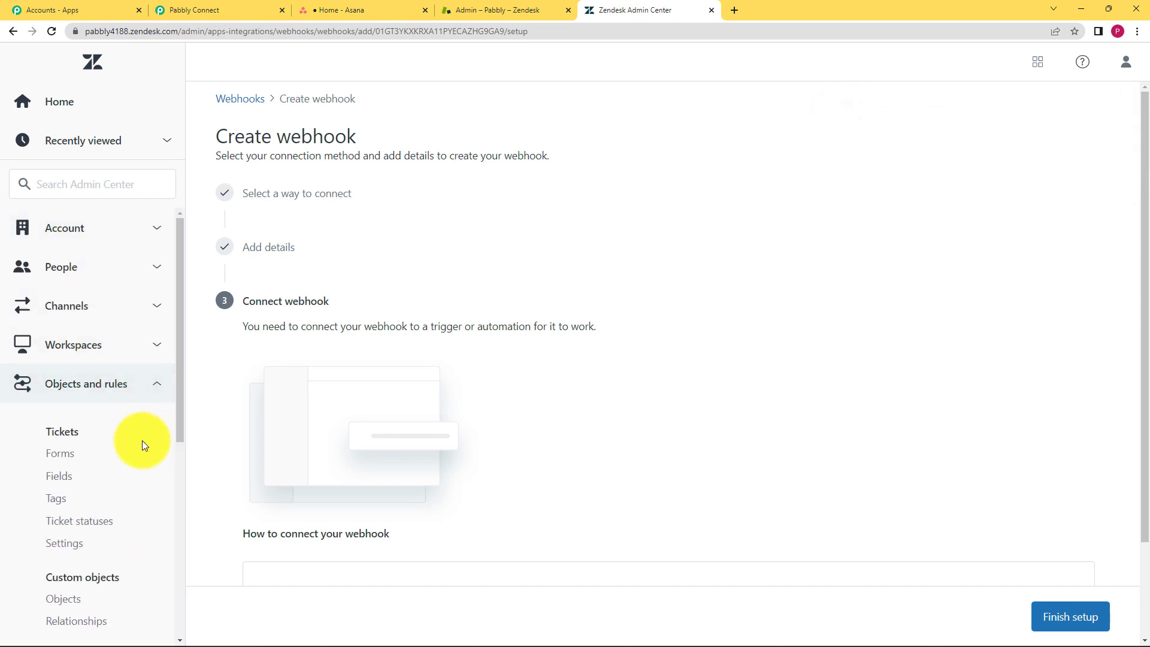
scroll(142, 444, down, 6)
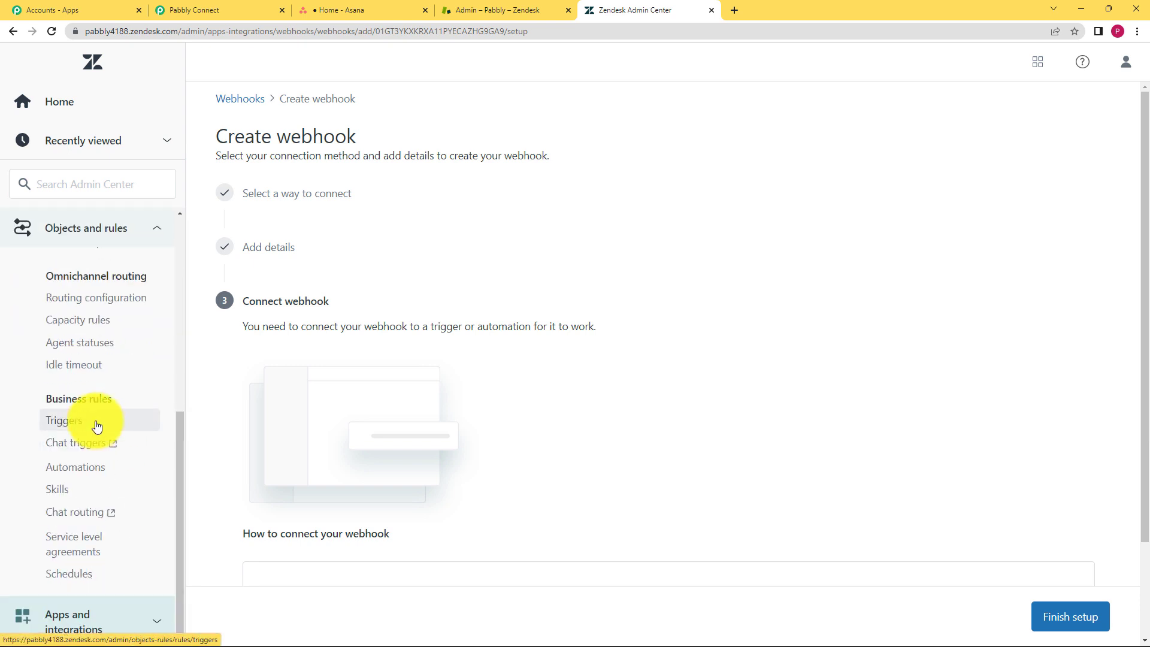
click(95, 421)
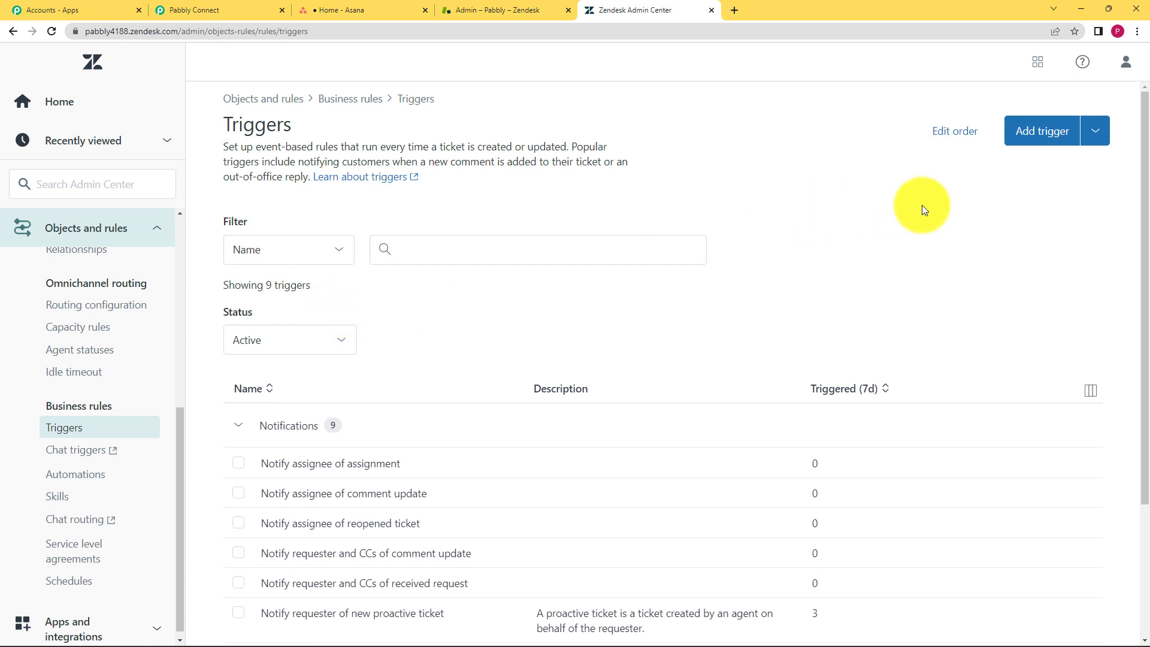
Add a new trigger named 'Ticket Raised' in the Notifications category.
click(1045, 140)
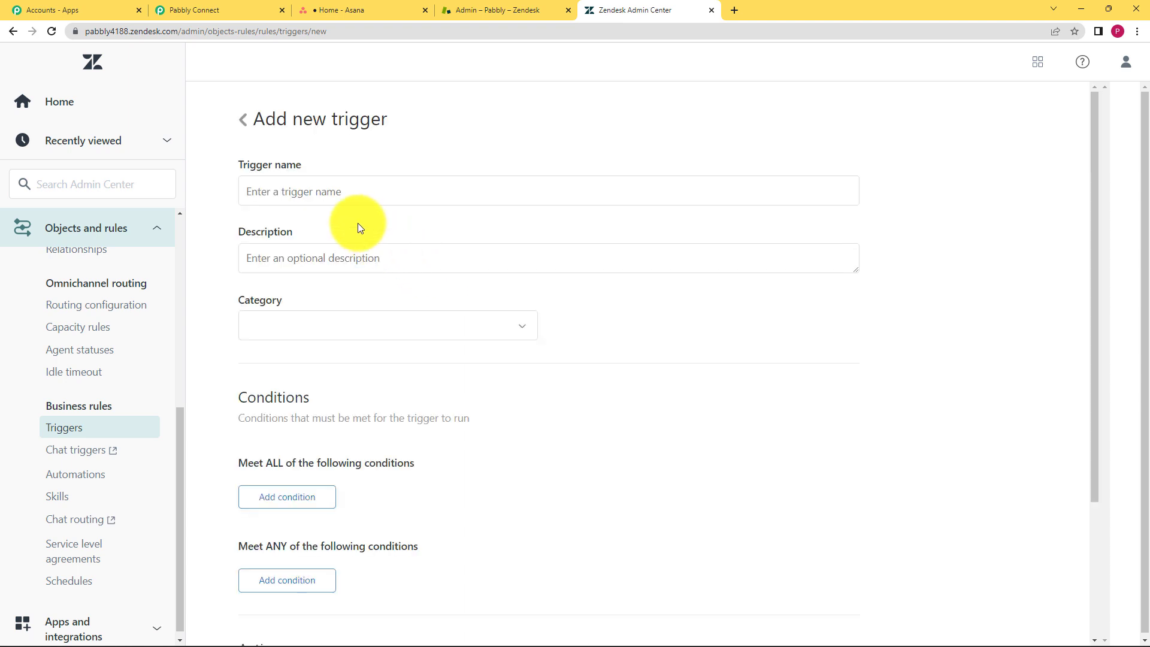
click(331, 194)
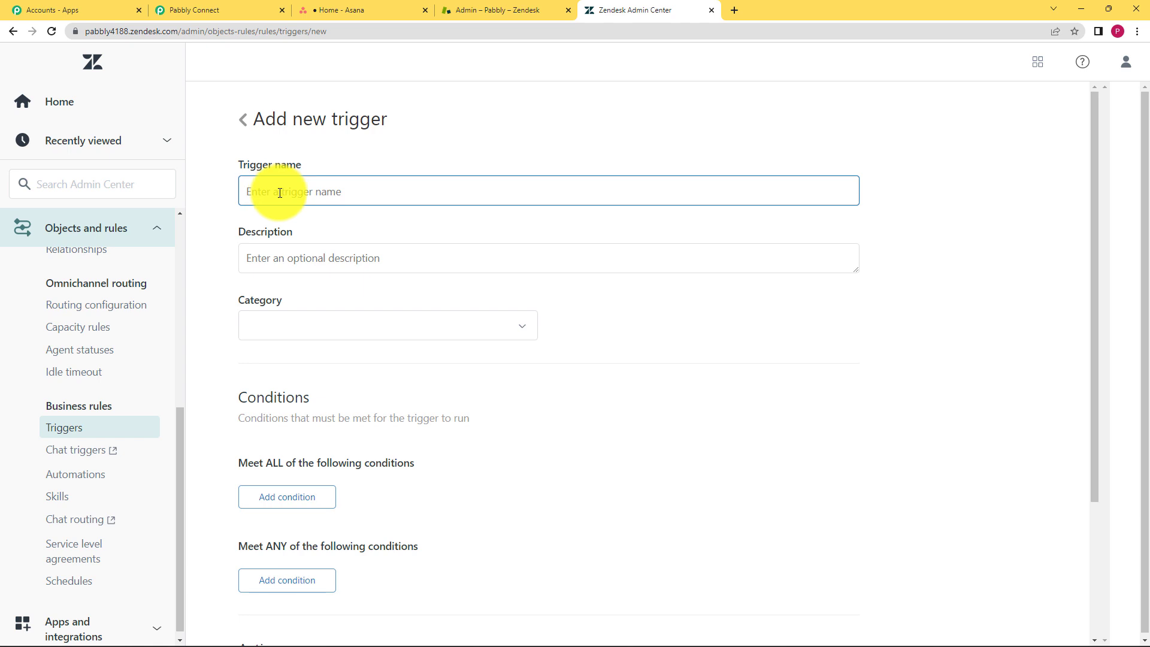
text(Ticket Raised)
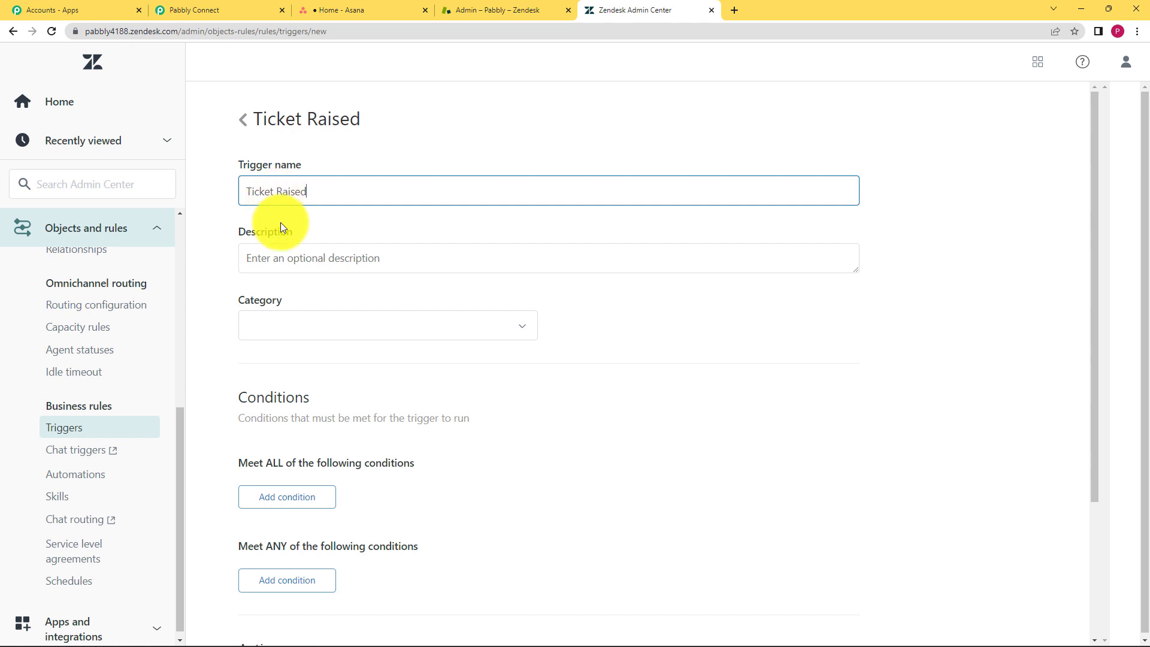
click(426, 334)
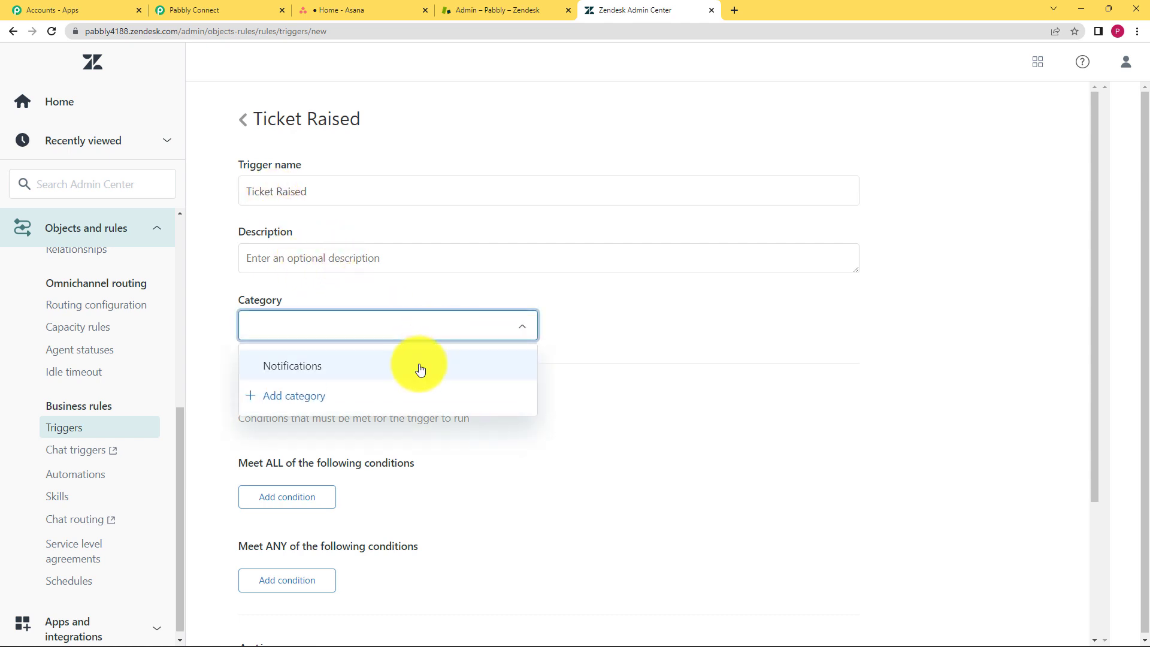
click(421, 367)
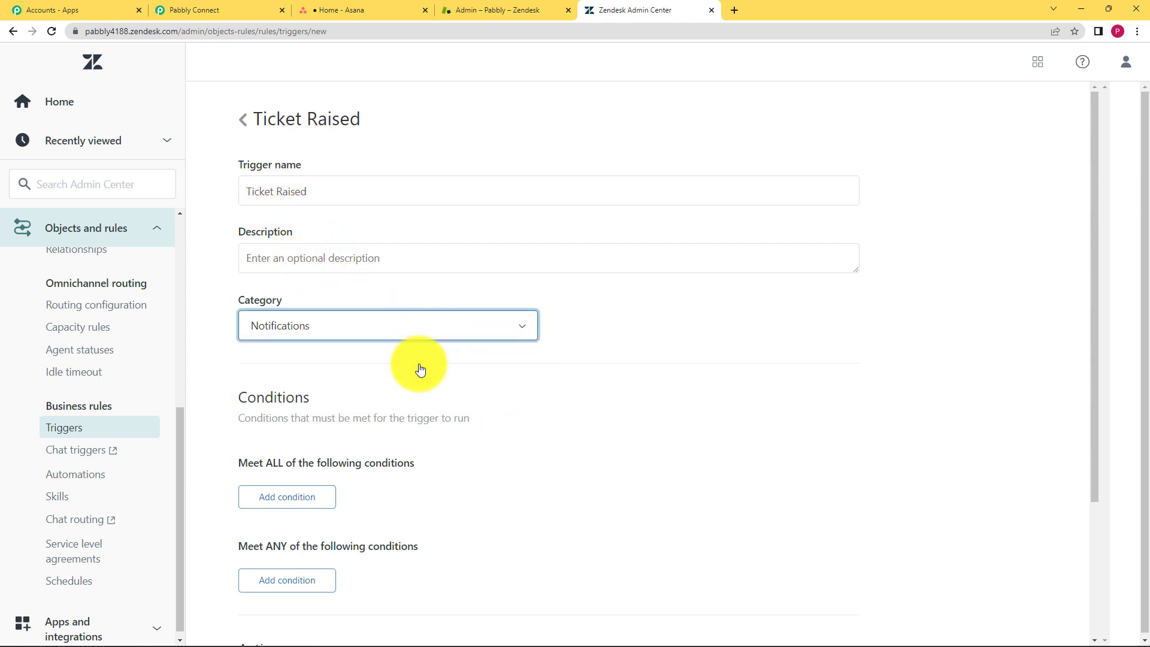
Add the condition Ticket Is Created under meet-all conditions.
click(287, 496)
scroll(674, 358, down, 3)
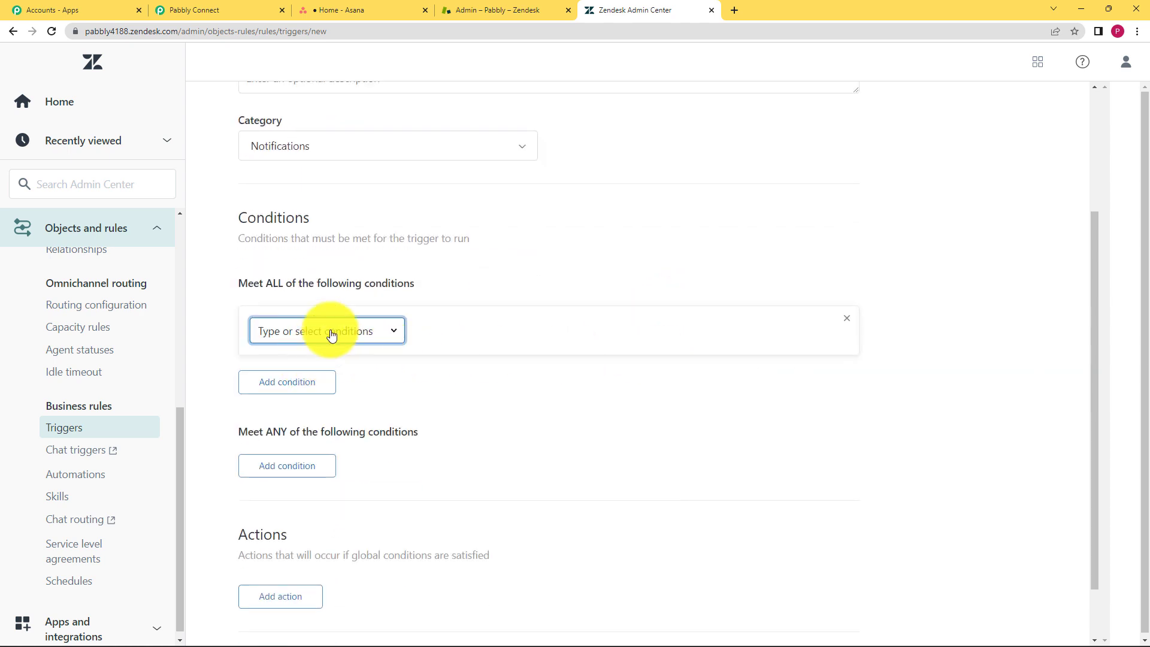
click(328, 331)
text(tic)
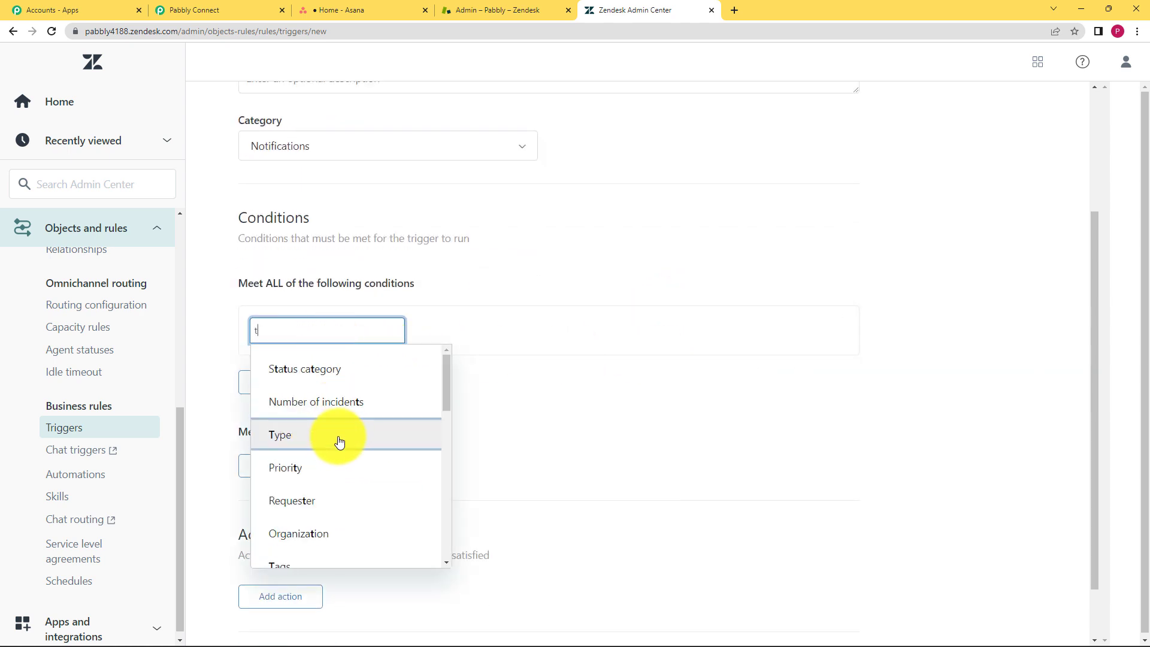
click(336, 376)
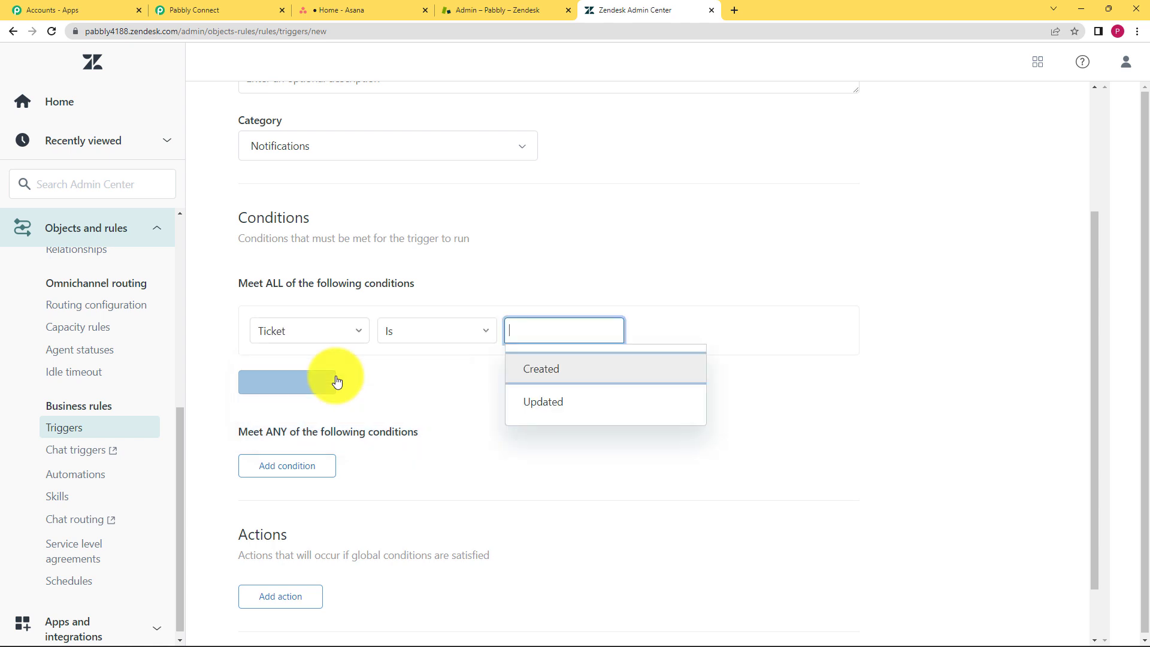
click(540, 367)
scroll(529, 486, down, 3)
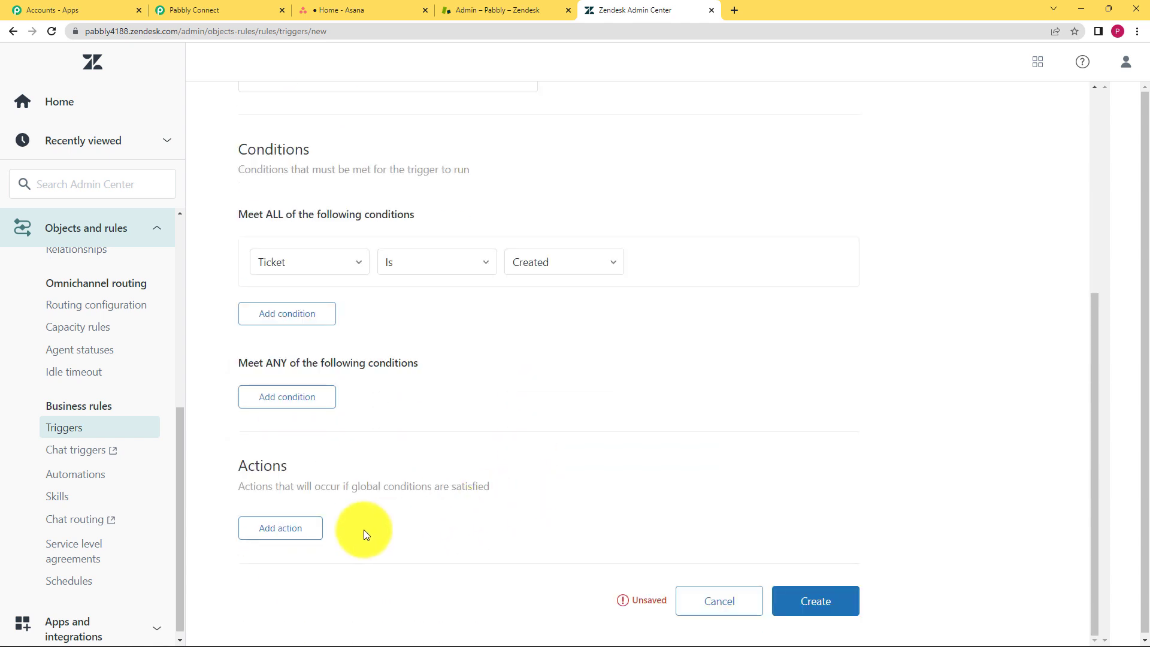
Add a Notify active webhook action targeting the Asana Integration webhook.
click(284, 537)
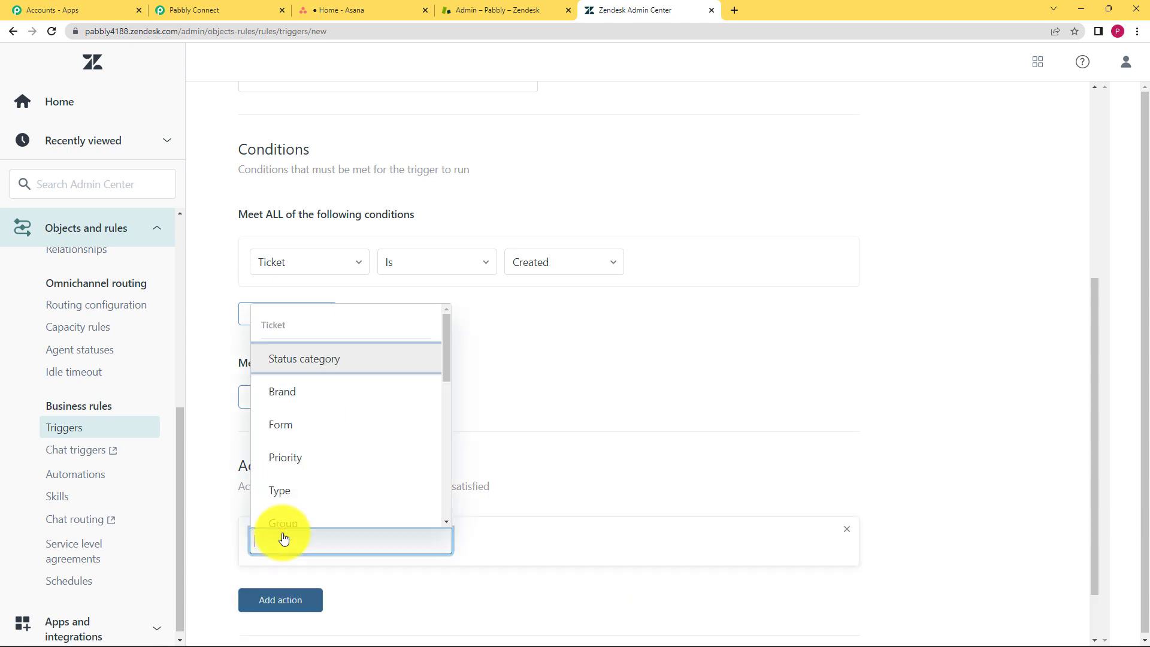
scroll(342, 412, down, 3)
scroll(344, 414, down, 2)
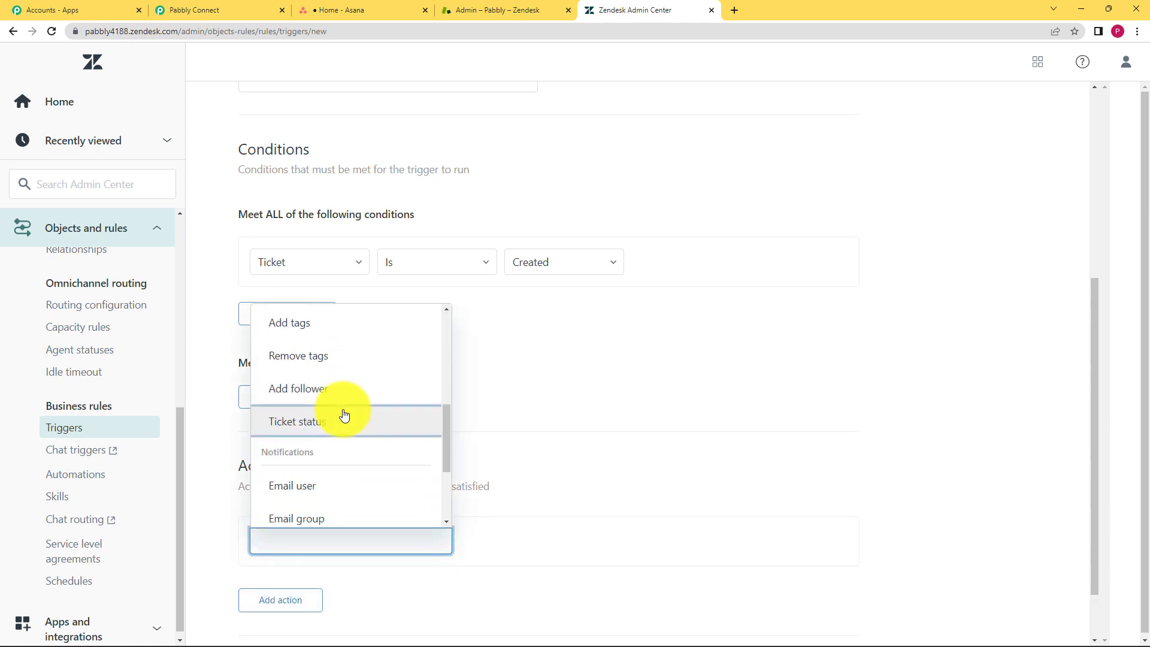
text(noti)
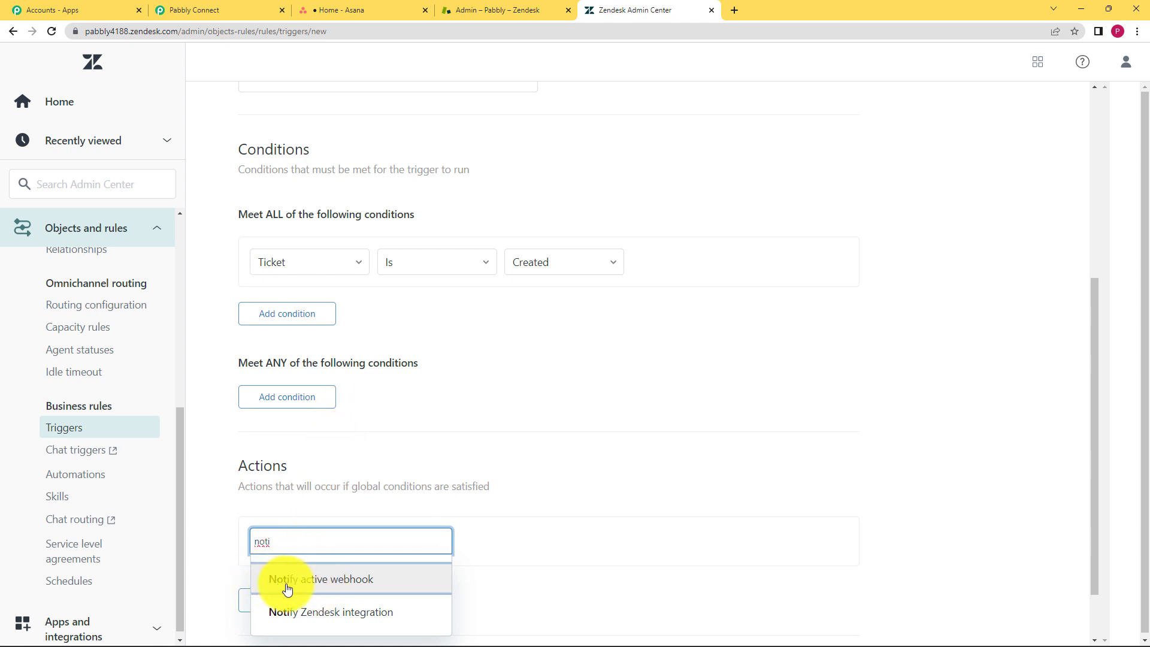
click(340, 586)
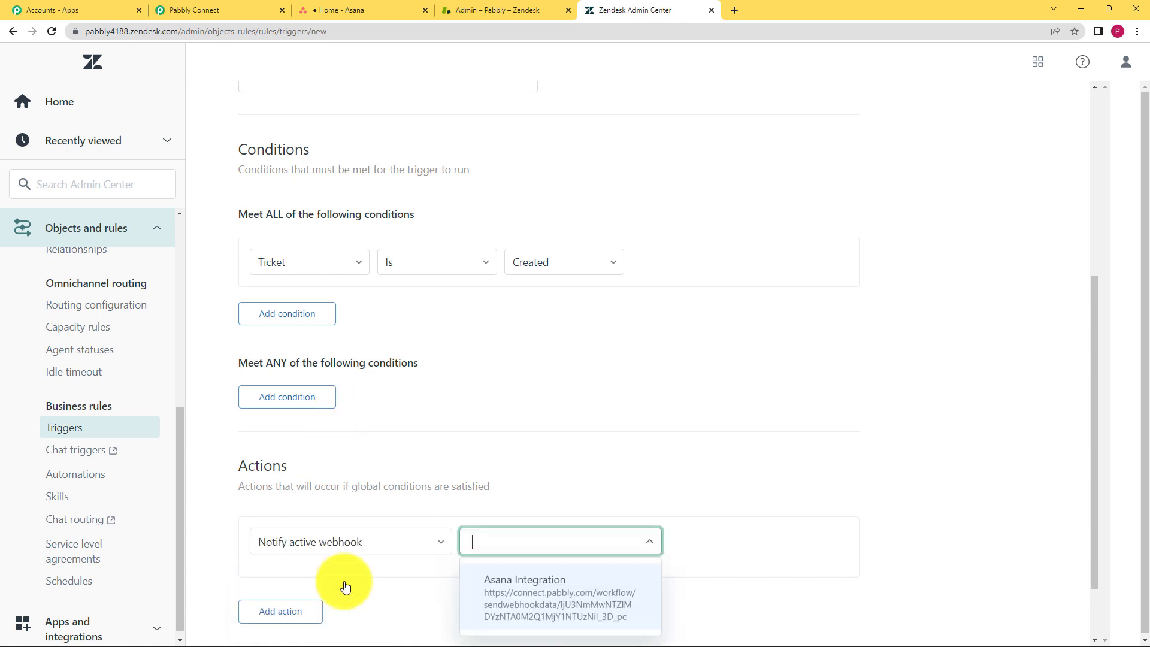
scroll(462, 410, down, 2)
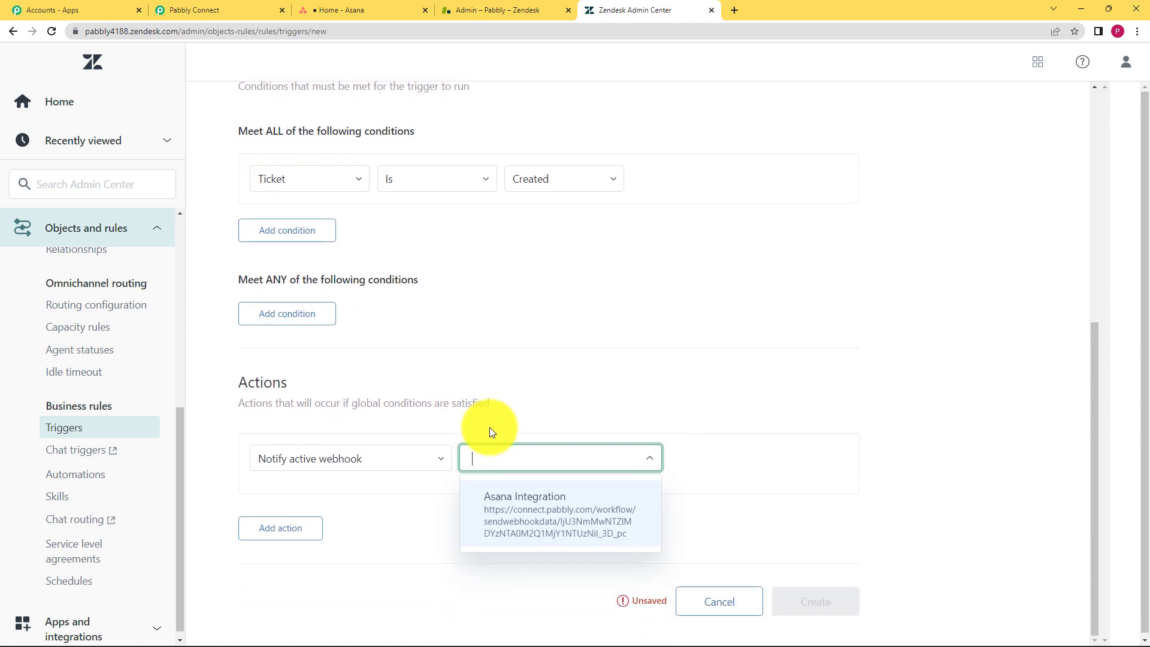
click(548, 509)
scroll(309, 494, down, 7)
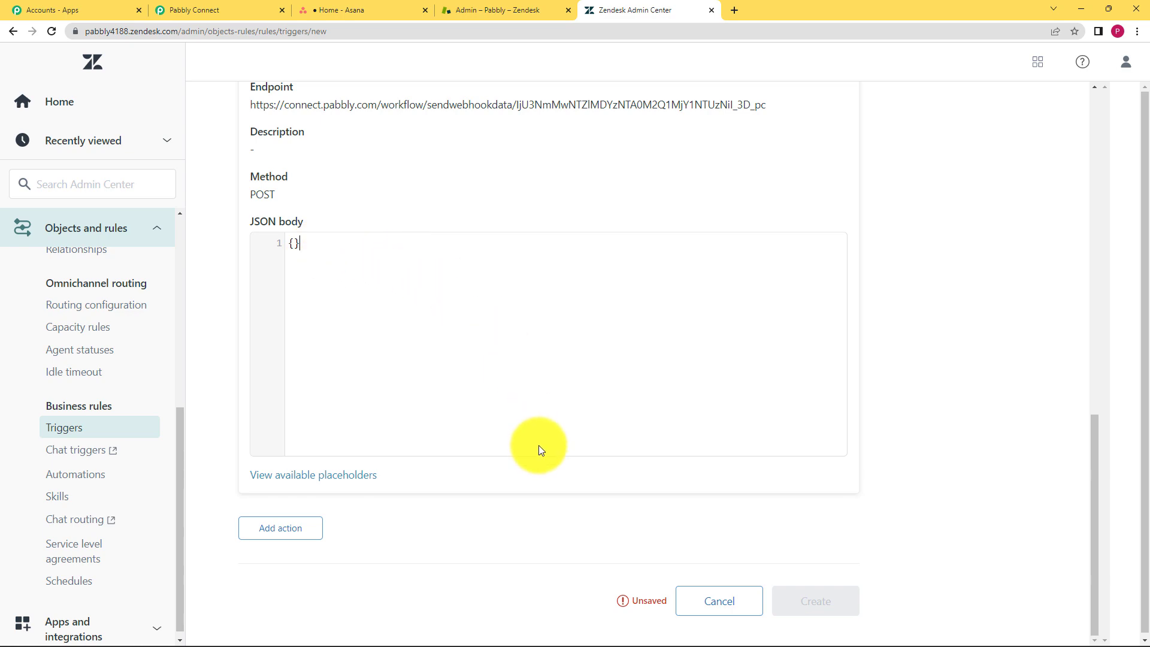
Copy the sample ticket JSON body from Pabbly's setup instructions.
click(239, 11)
scroll(274, 308, down, 2)
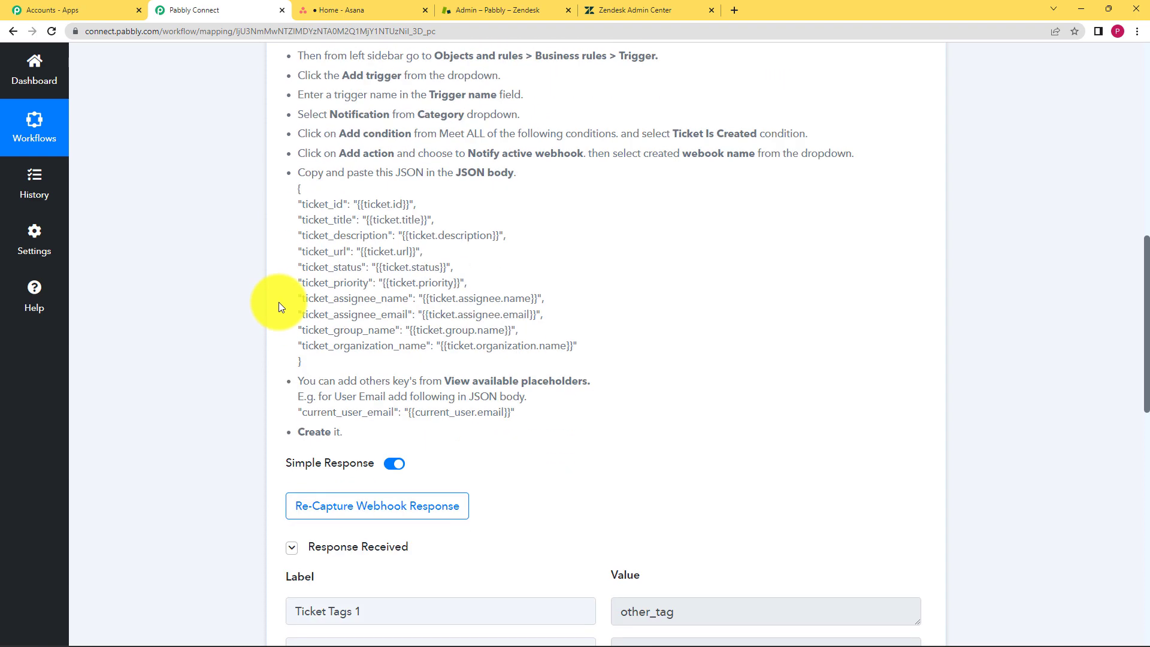
drag(297, 189, 369, 361)
key(ctrl+c)
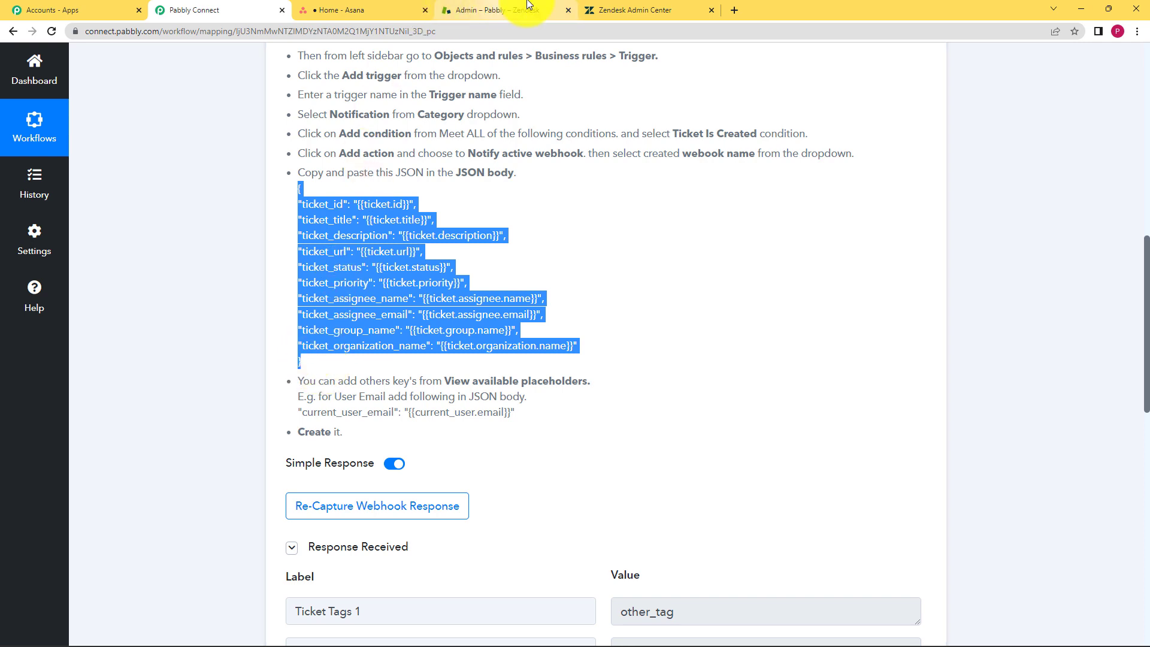
Replace the trigger's JSON body with the copied JSON, create the trigger, and return to Pabbly.
click(619, 6)
key(ctrl+a)
key(BackSpace)
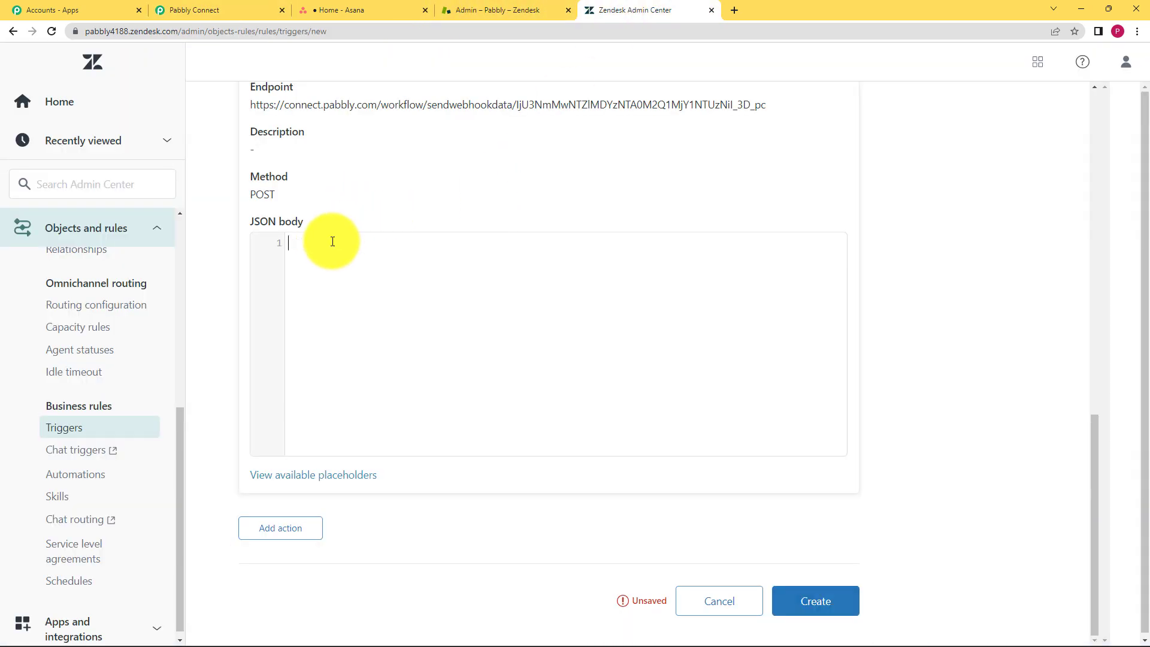
key(ctrl+v)
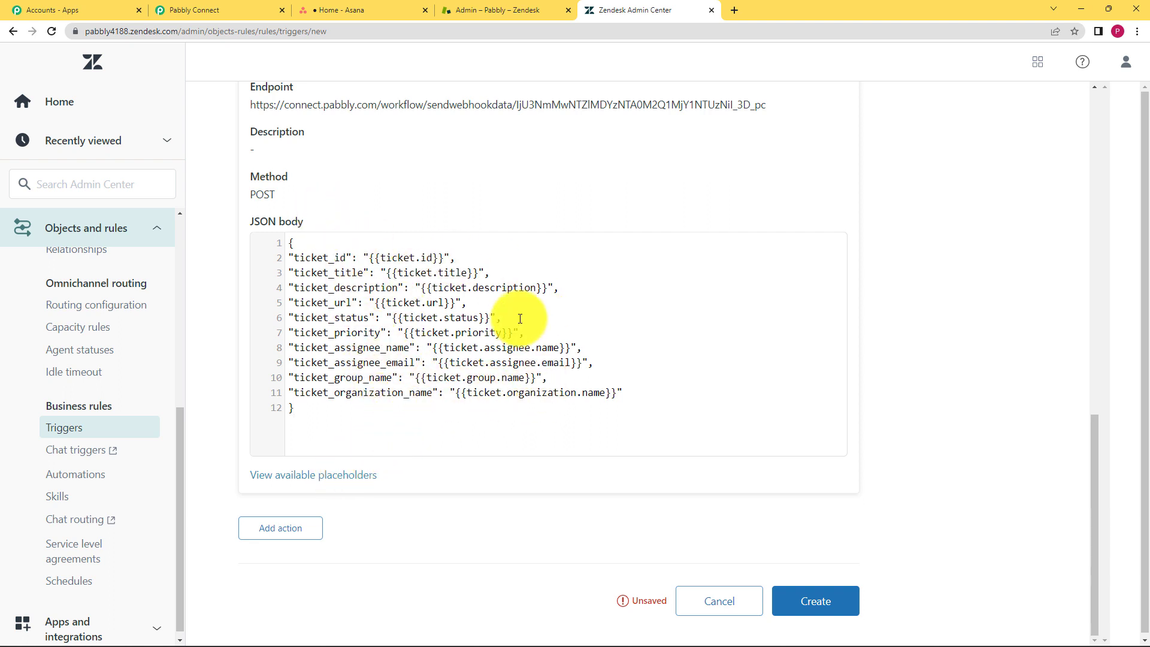
click(826, 604)
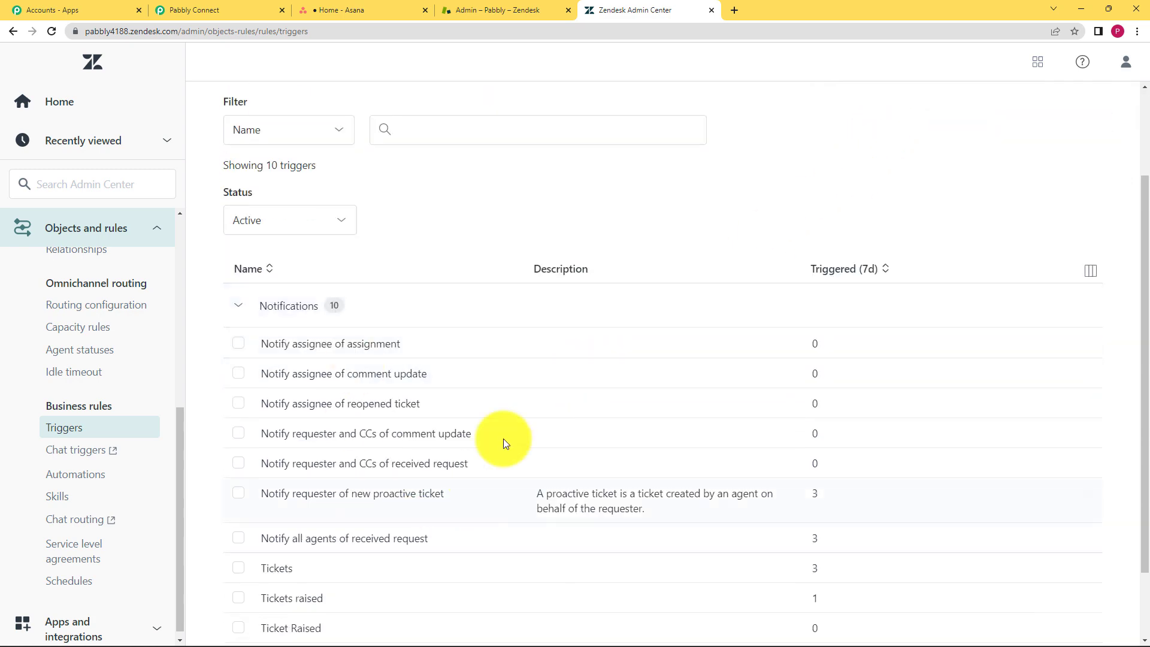
click(207, 9)
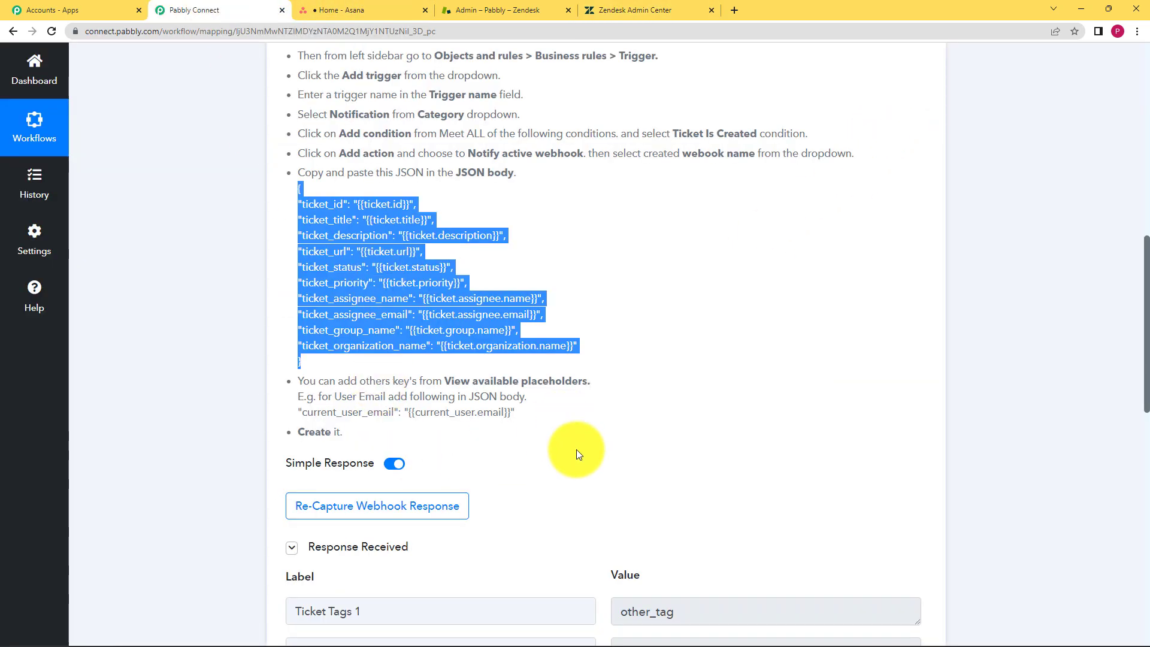
Request a recapture of the webhook response below the Simple Response toggle.
click(606, 462)
scroll(264, 464, down, 4)
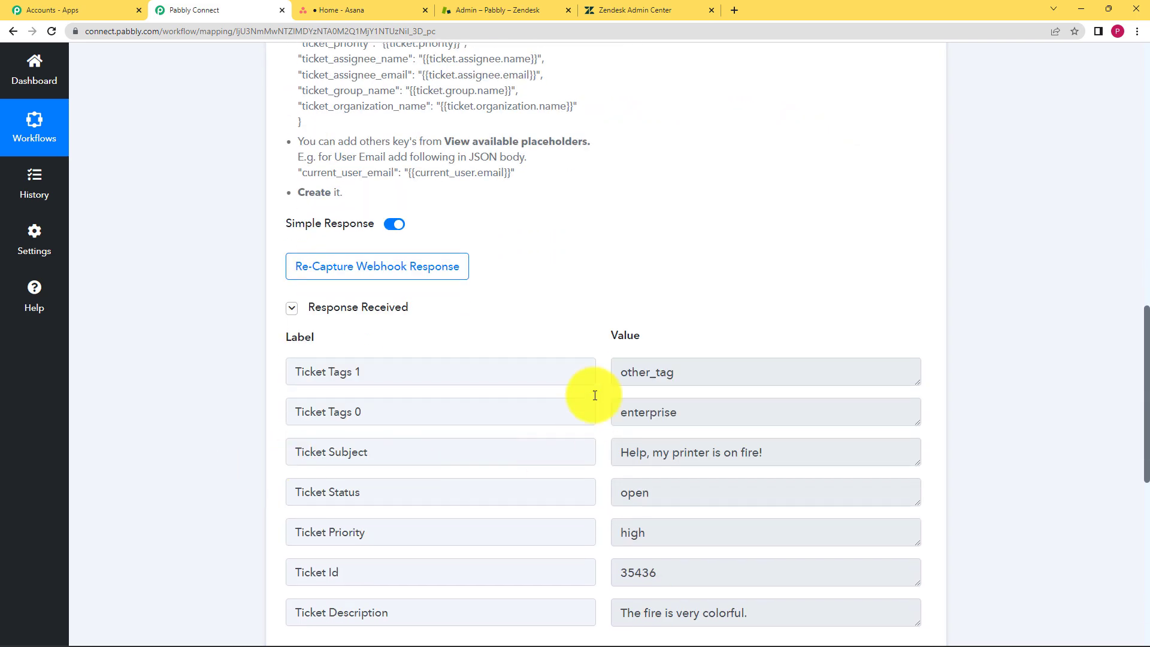
scroll(263, 420, down, 1)
scroll(263, 420, down, 1)
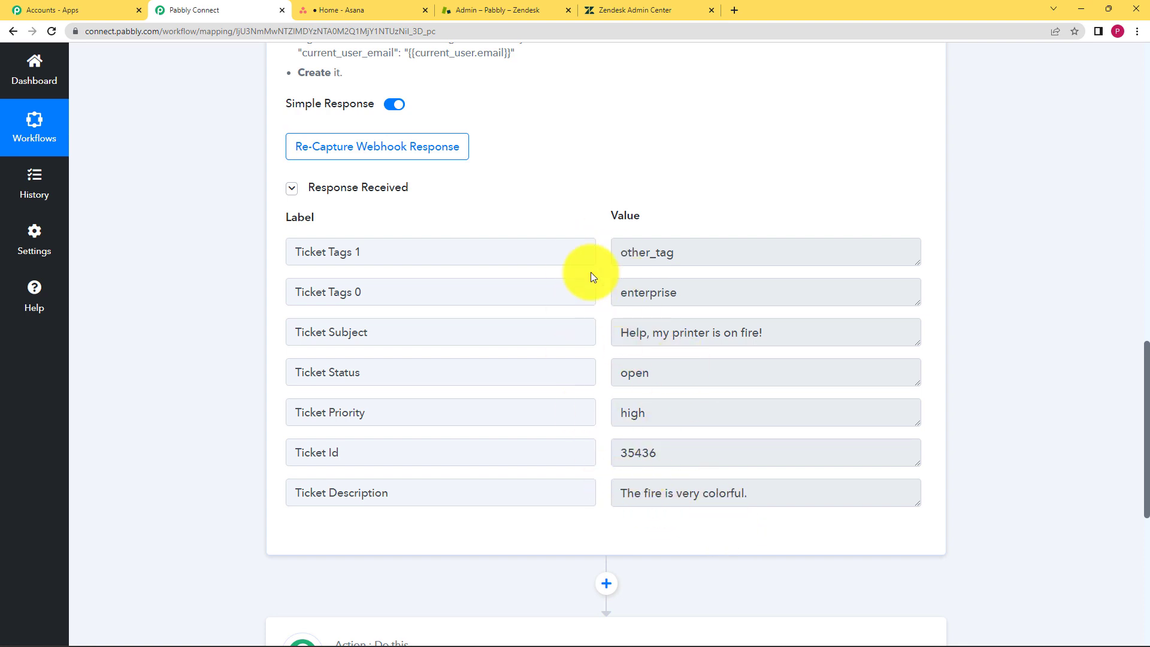
click(414, 151)
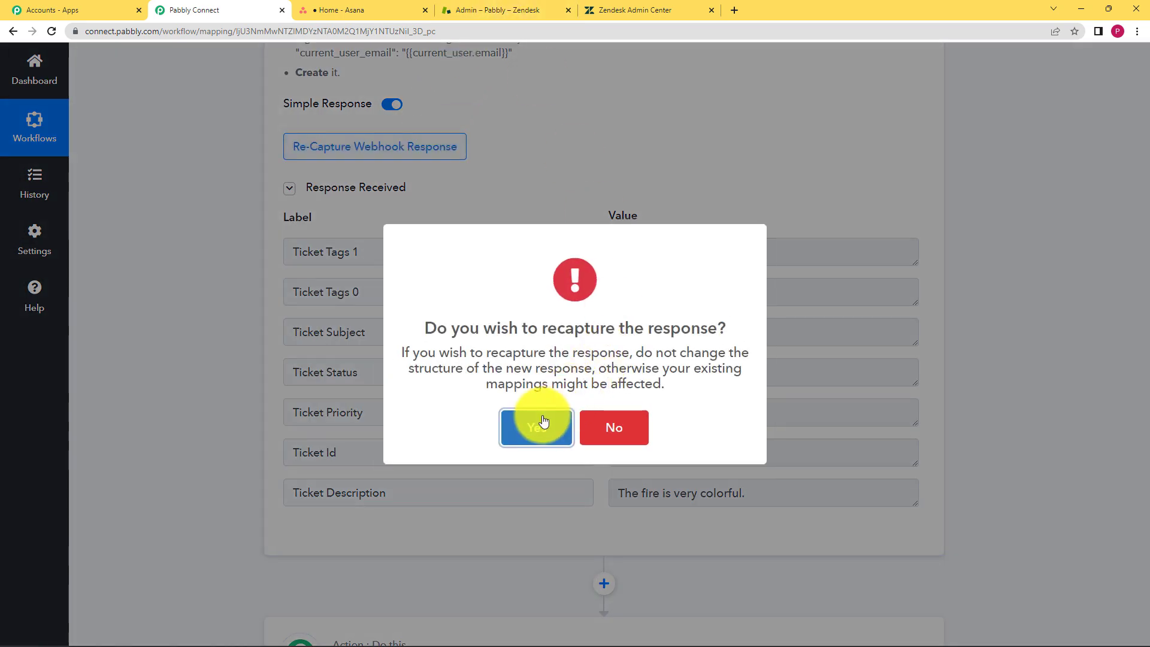
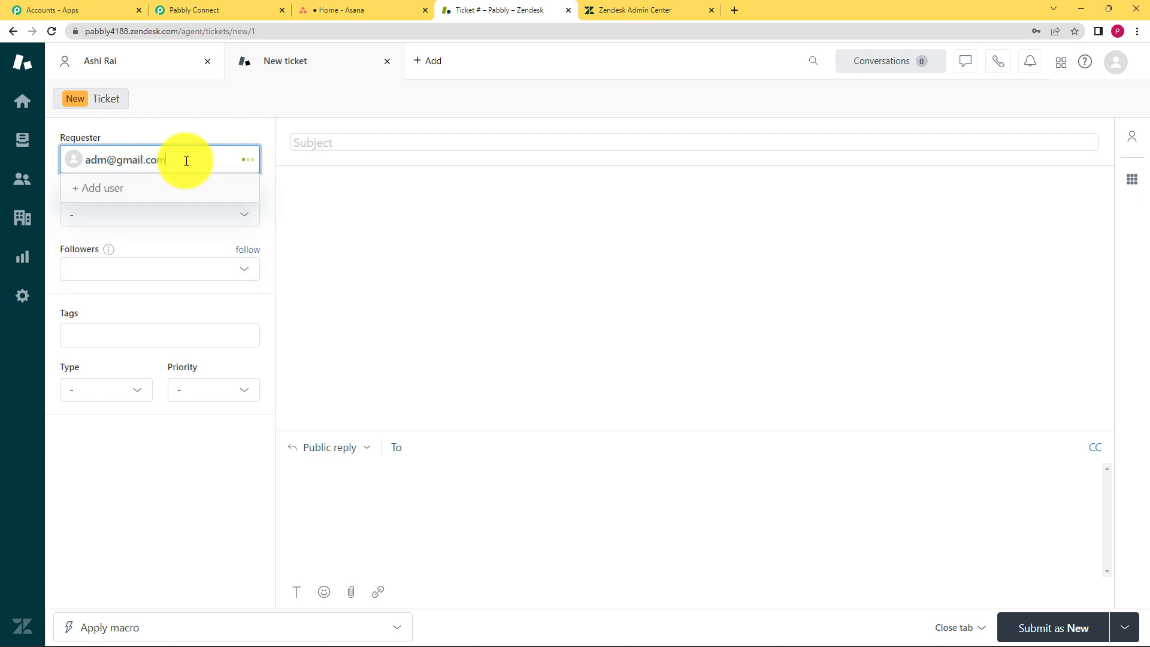
Add the requester's e-mail as a new requester and assign the ticket to the Support group.
click(315, 223)
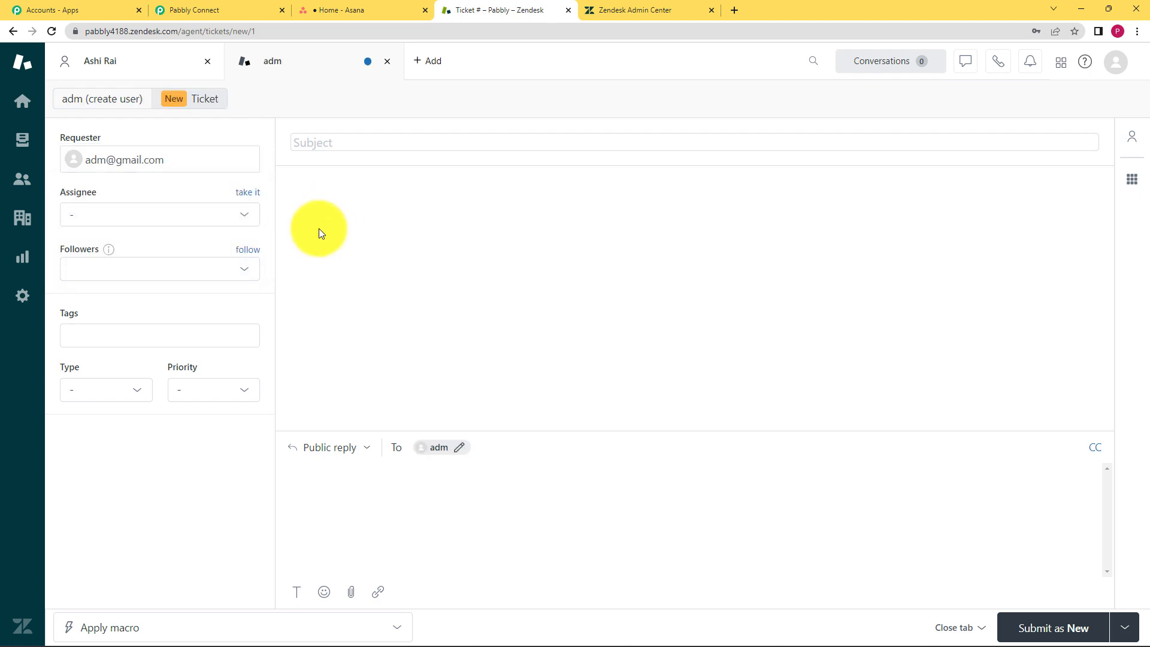
click(102, 225)
click(146, 275)
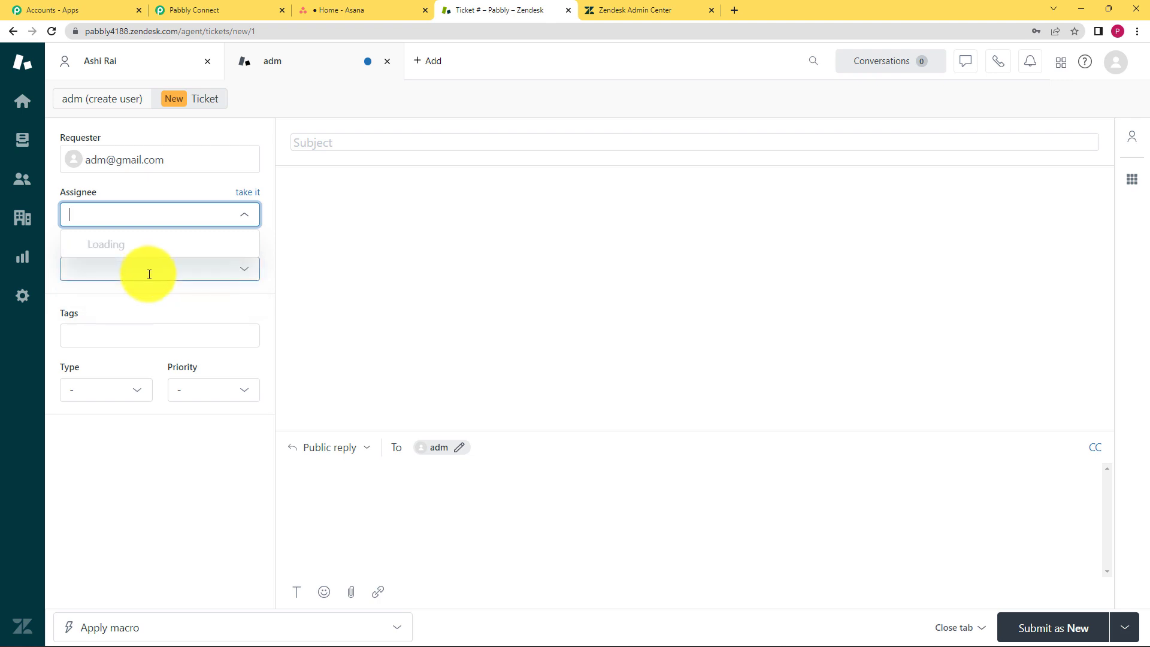
click(149, 273)
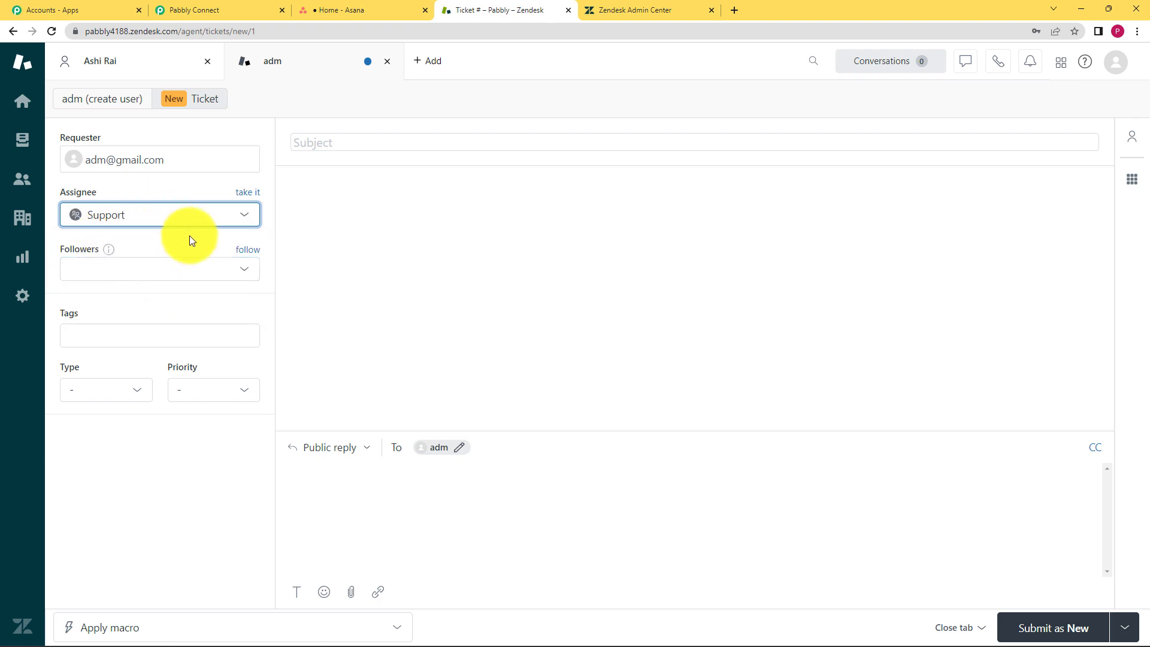
click(188, 276)
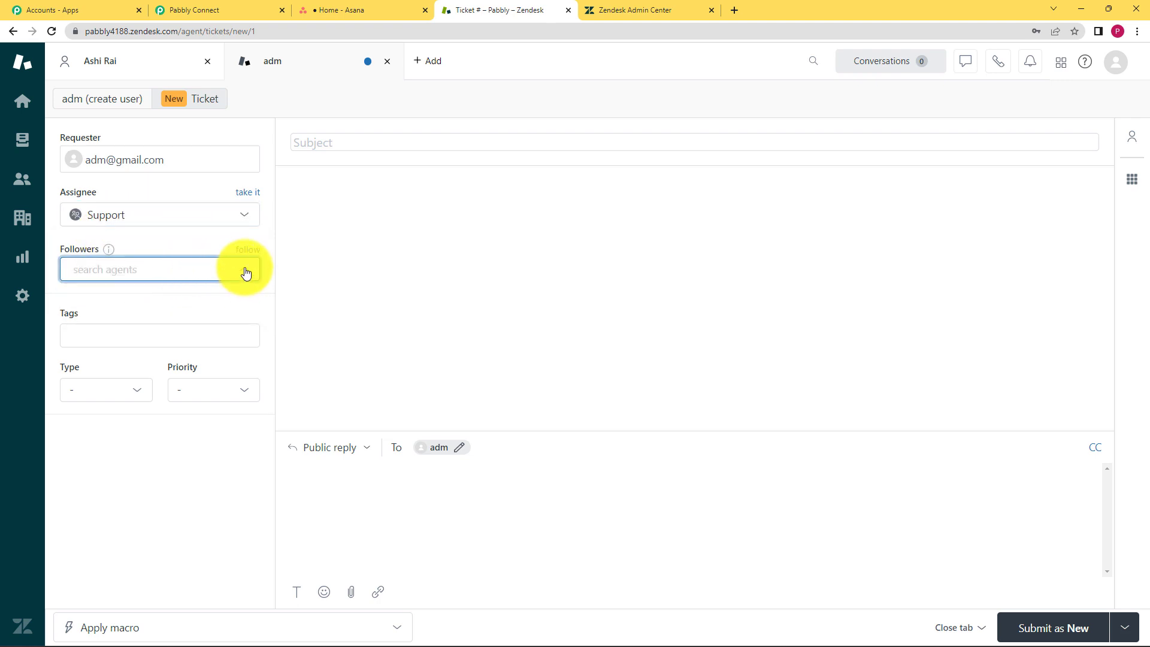
click(195, 335)
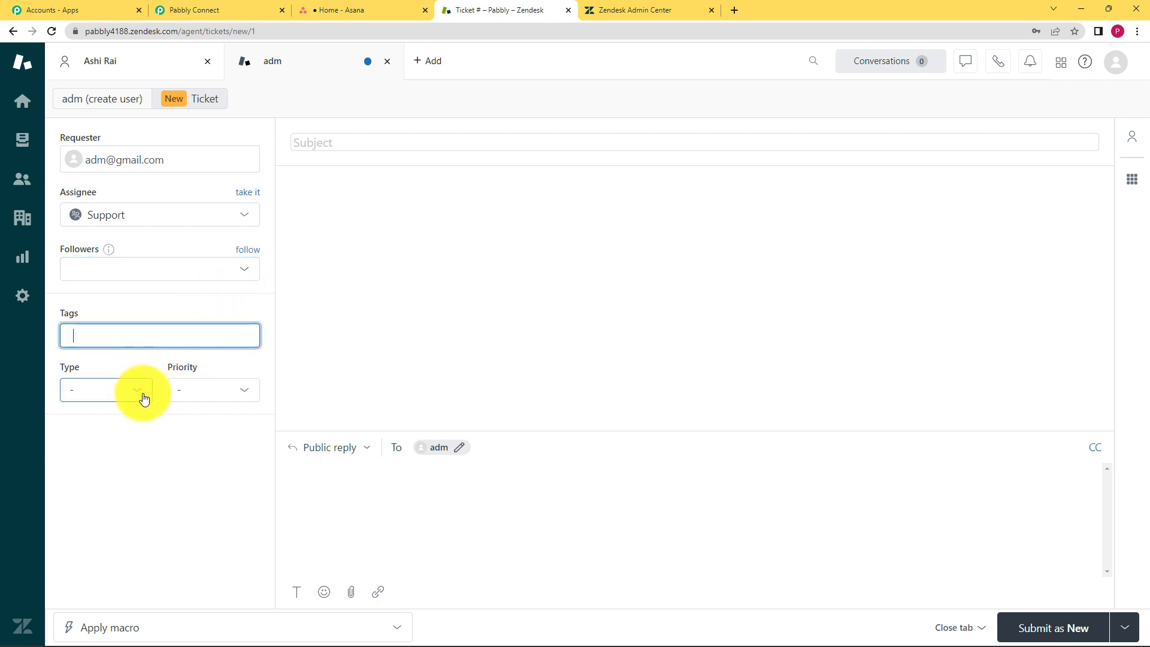
Set the ticket type to Problem and the priority to High.
click(108, 391)
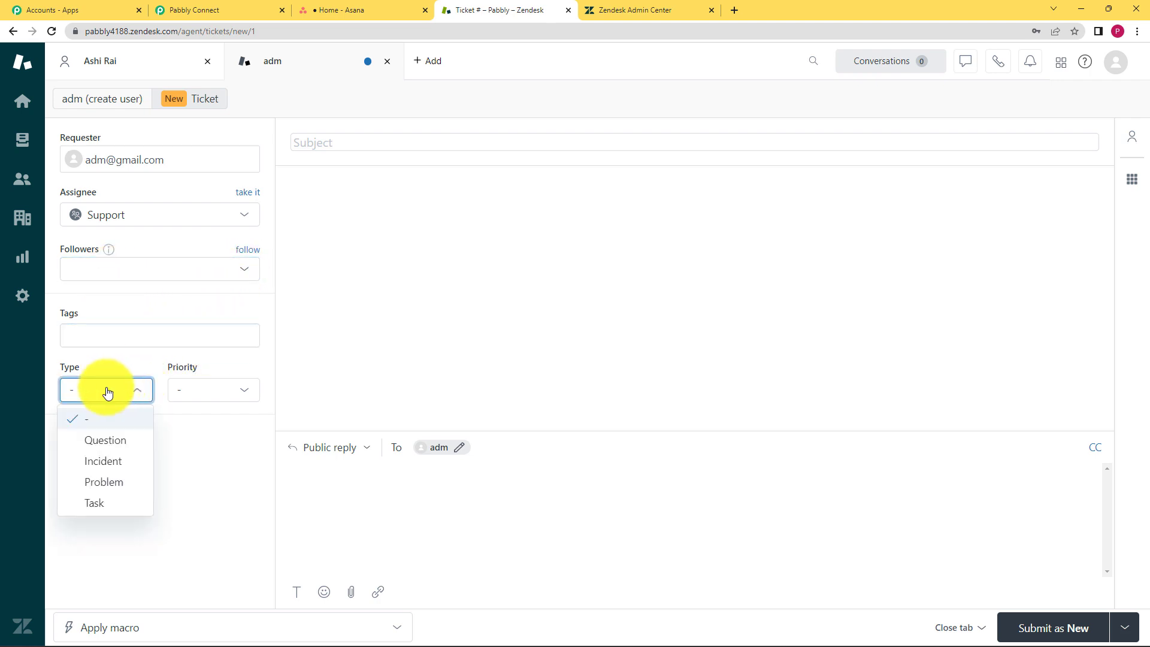
click(126, 482)
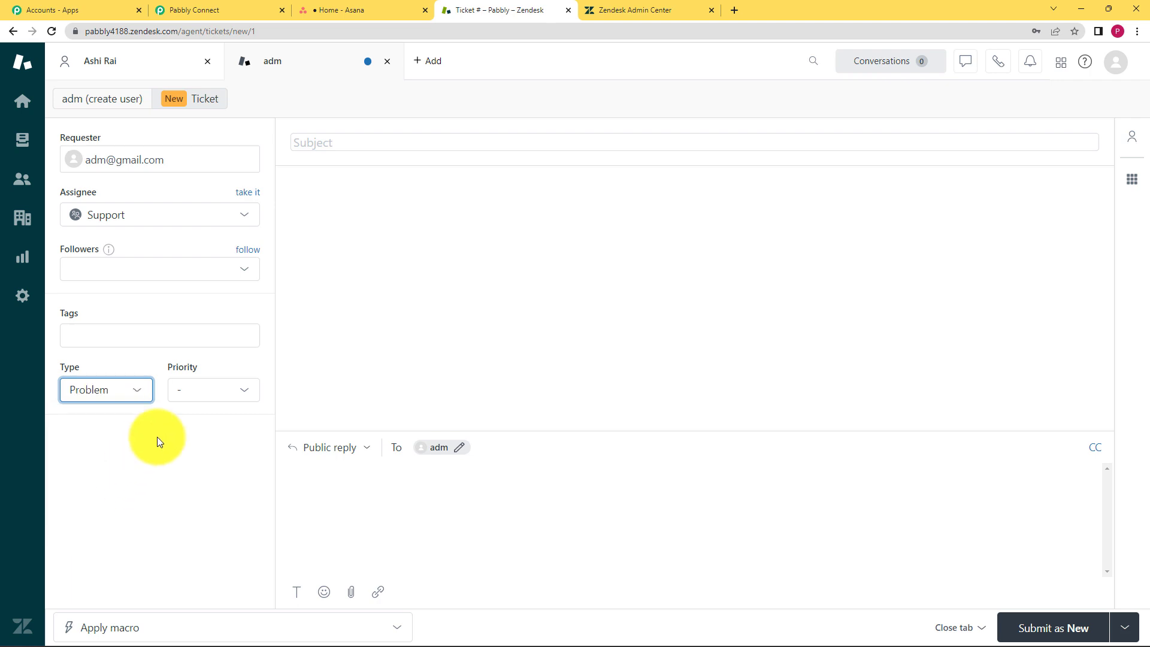
click(209, 398)
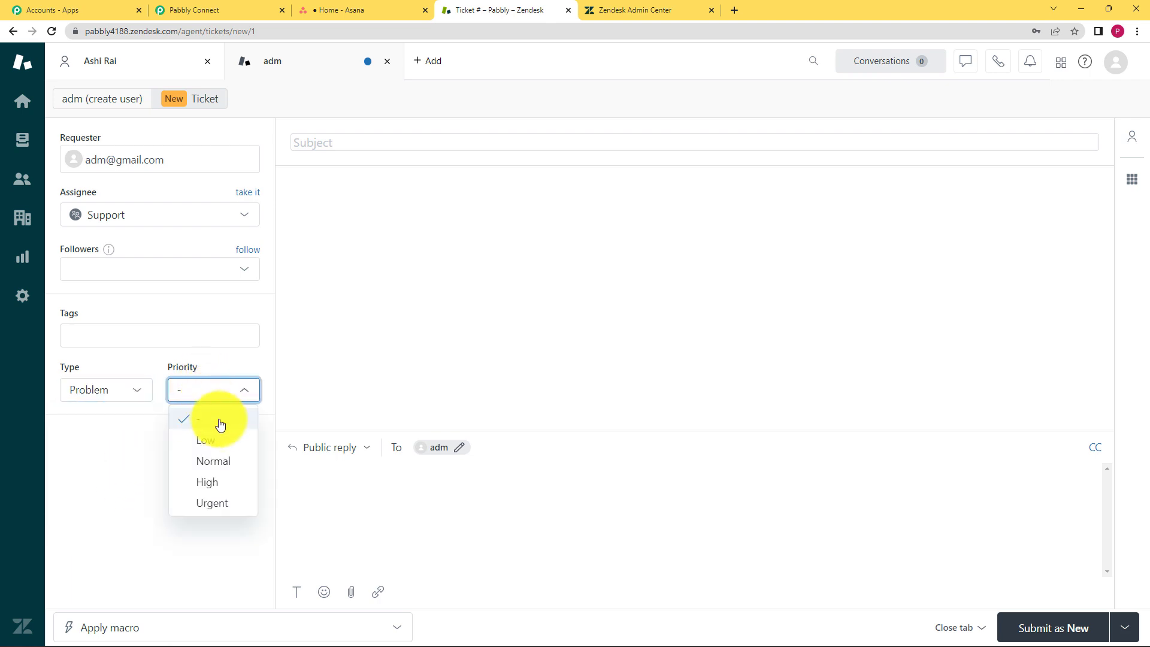
click(225, 485)
Enter the subject 'Credentials Changed' and a public reply, then submit the ticket as new.
click(329, 142)
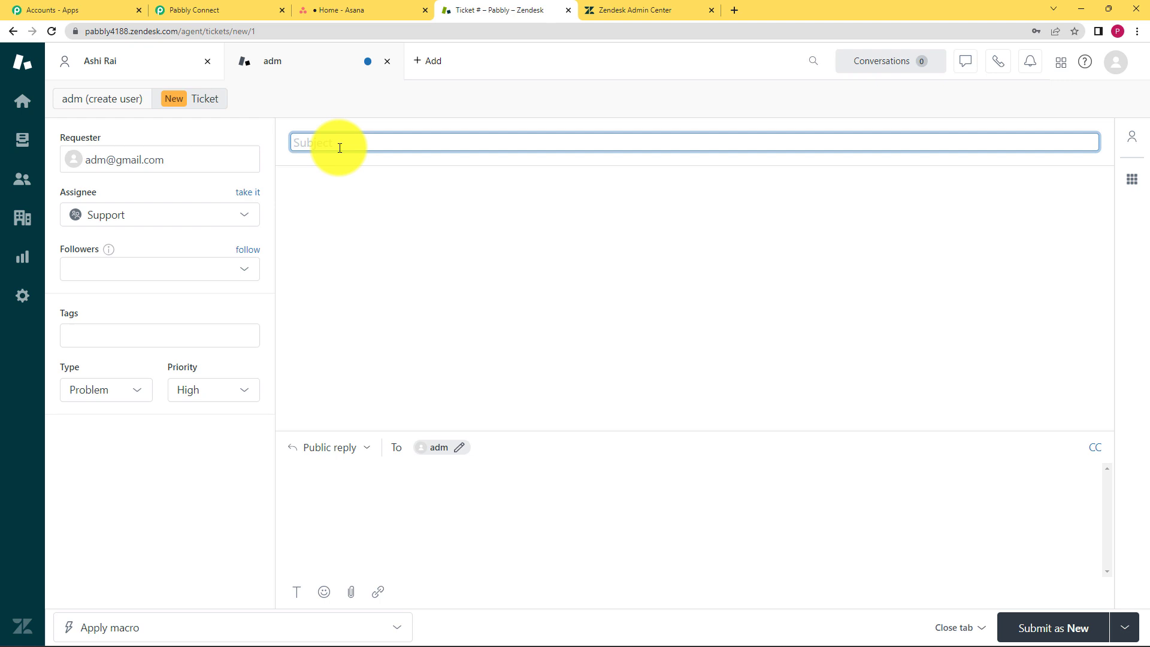
text(redenti)
text(als Chnage)
text(ang)
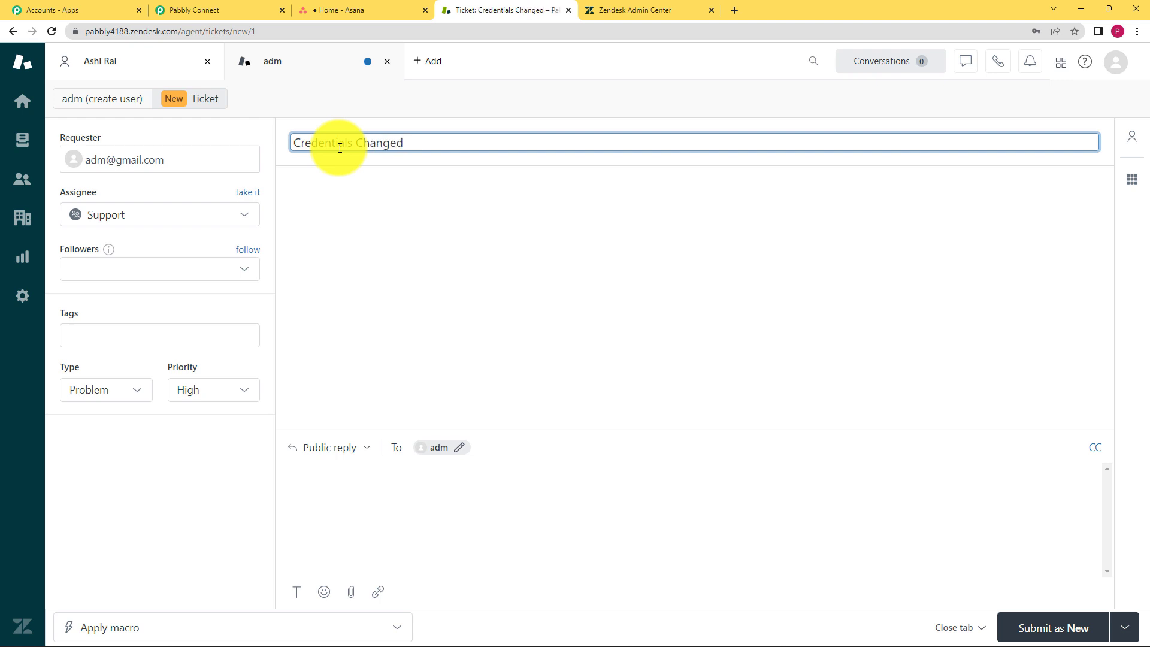
click(375, 483)
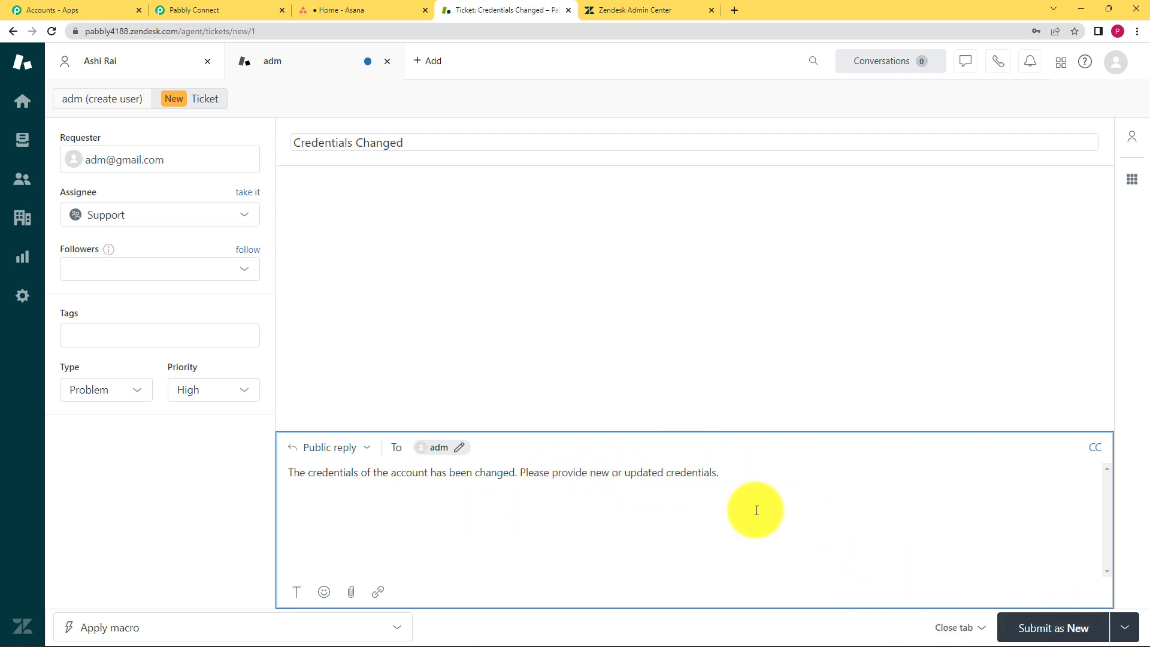
click(1048, 633)
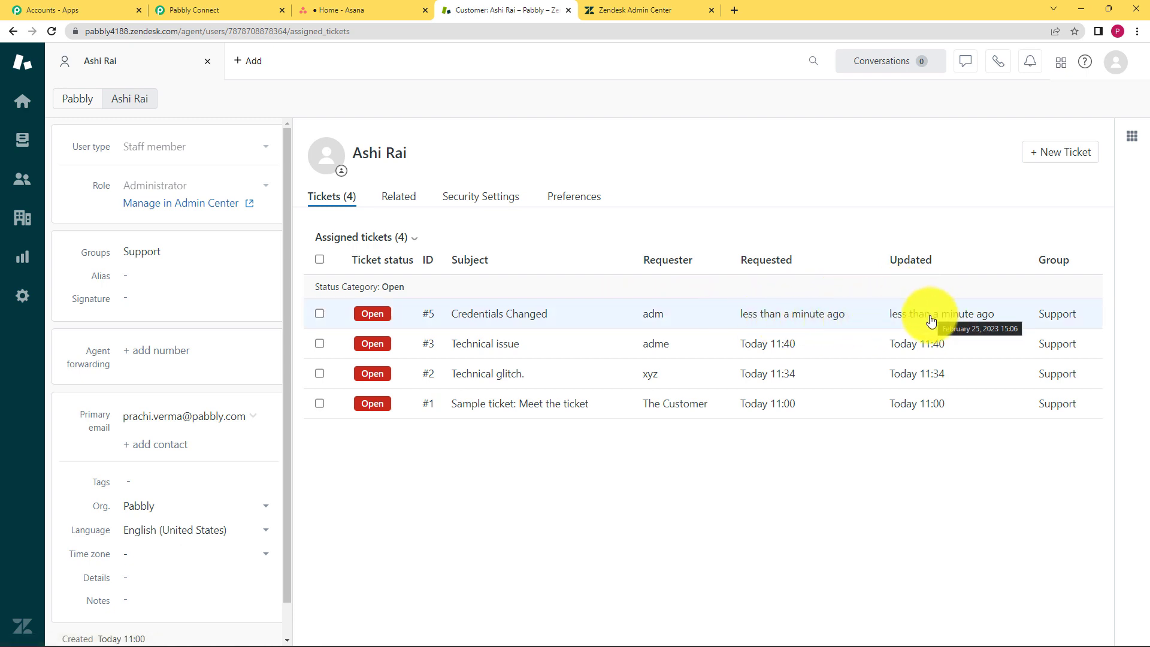
Back in Pabbly Connect, review the captured ticket title Credentials Changed in the trigger data.
click(245, 8)
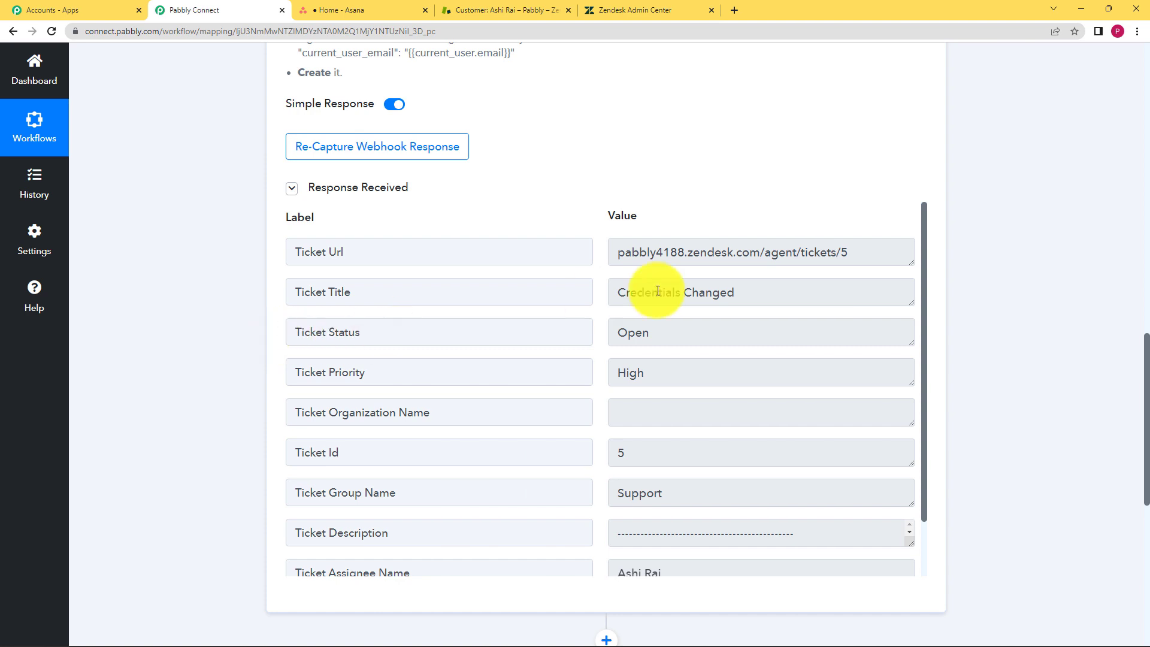
drag(788, 294, 586, 305)
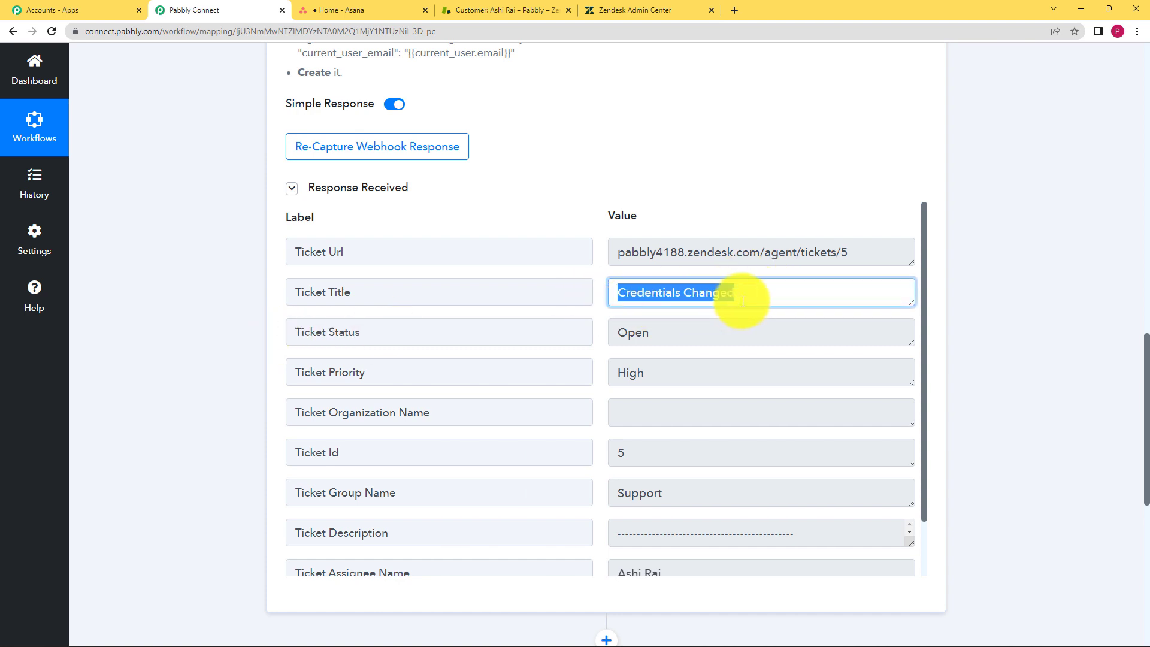
scroll(671, 359, down, 1)
drag(674, 316, 594, 332)
scroll(652, 383, down, 1)
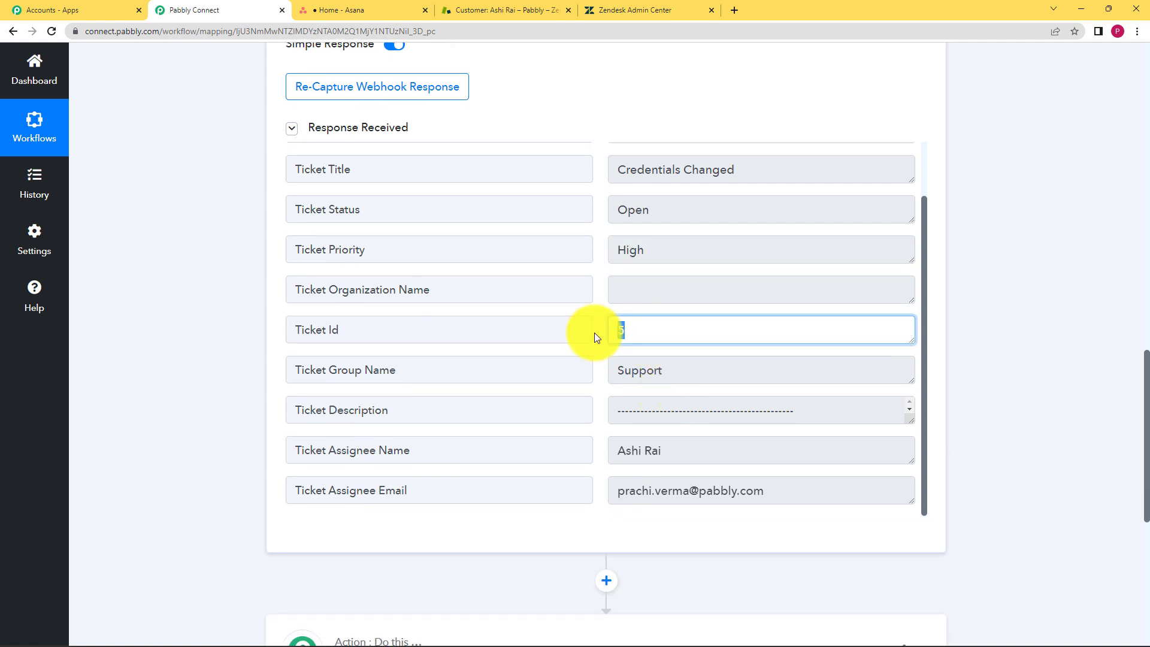
scroll(597, 357, down, 2)
scroll(677, 287, down, 1)
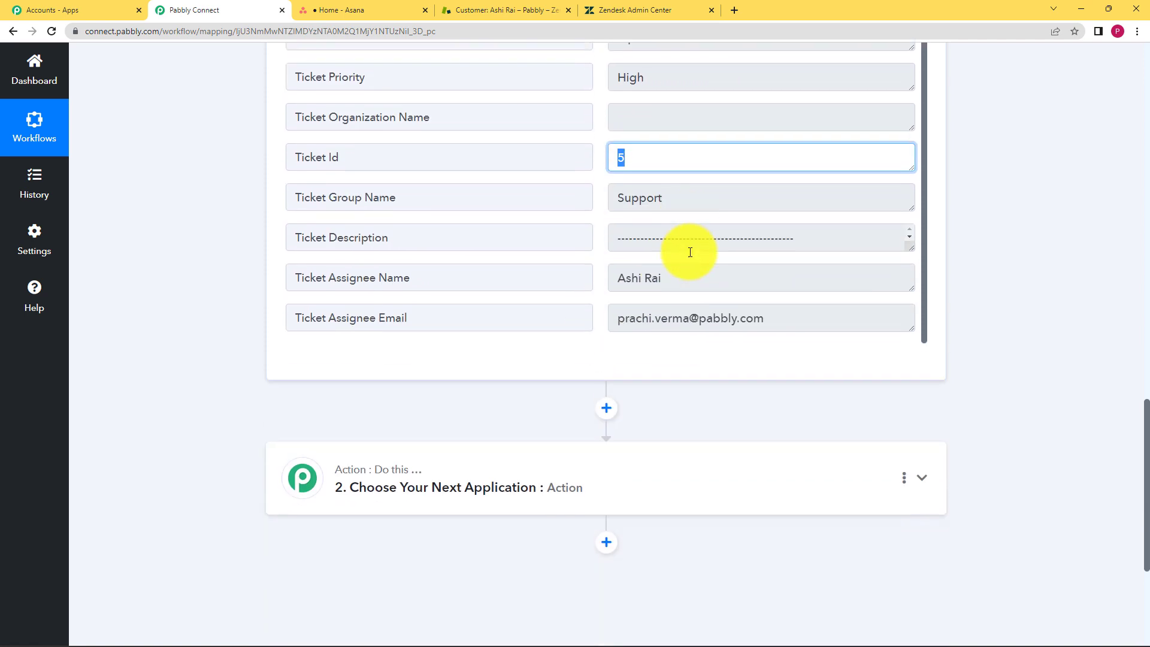
scroll(736, 259, up, 4)
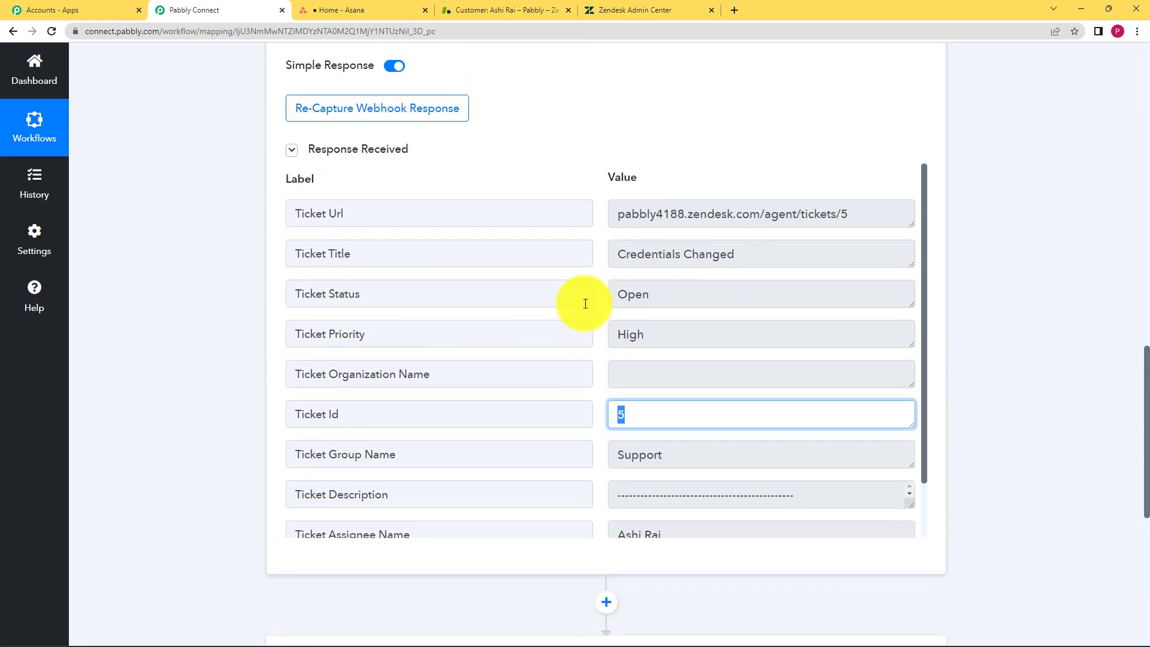
scroll(611, 323, up, 2)
scroll(713, 333, down, 1)
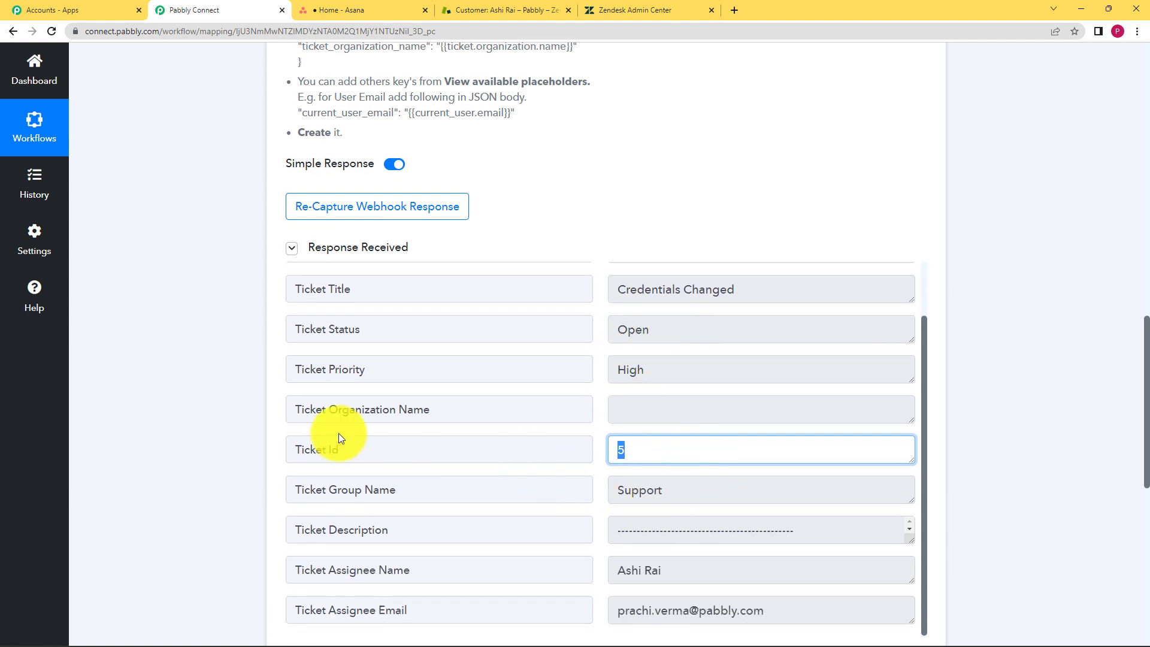
scroll(339, 438, down, 2)
drag(910, 421, 910, 516)
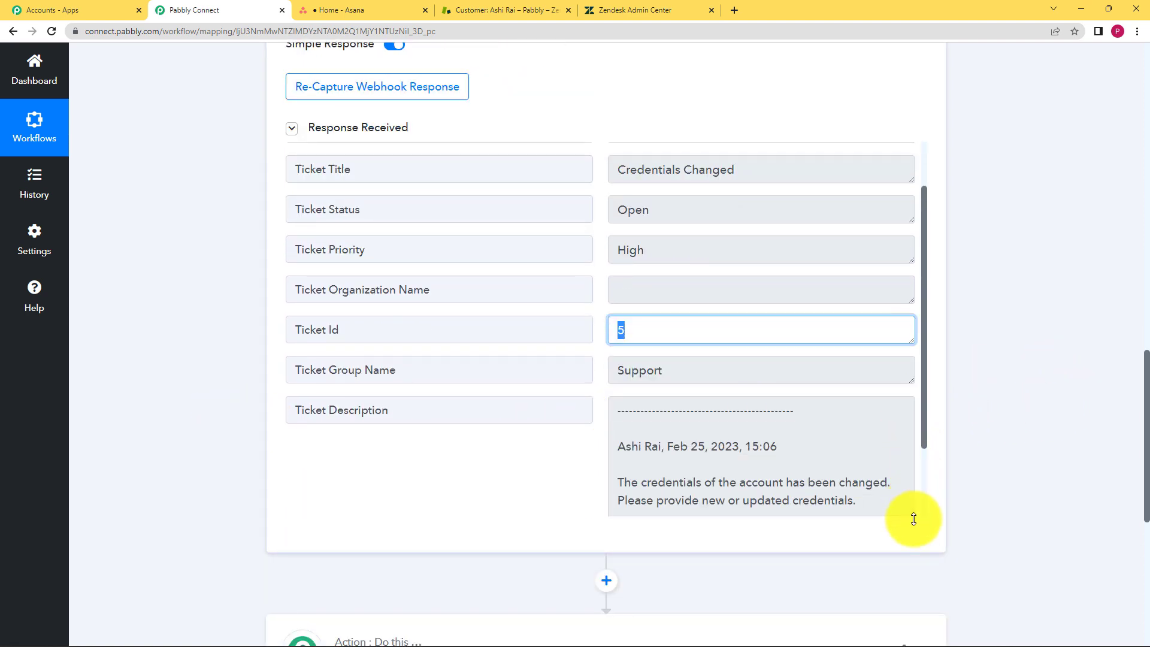
Inspect the captured ticket description message, then collapse the Zendesk trigger step.
click(791, 457)
click(581, 460)
scroll(539, 452, down, 2)
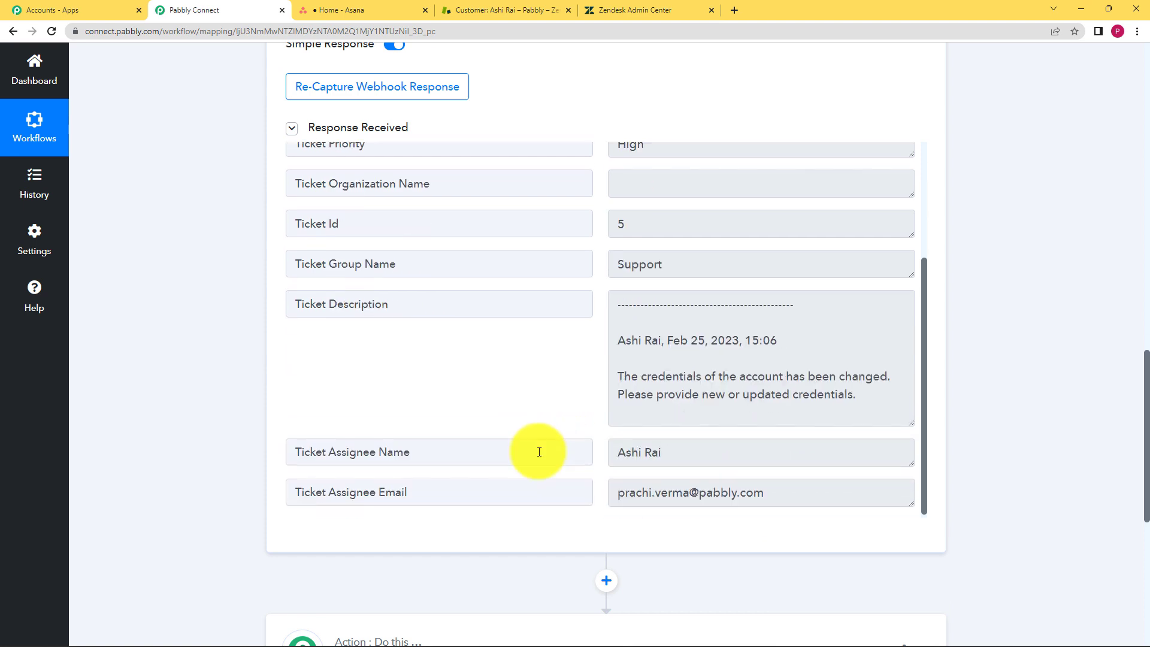
drag(618, 372, 857, 393)
click(451, 375)
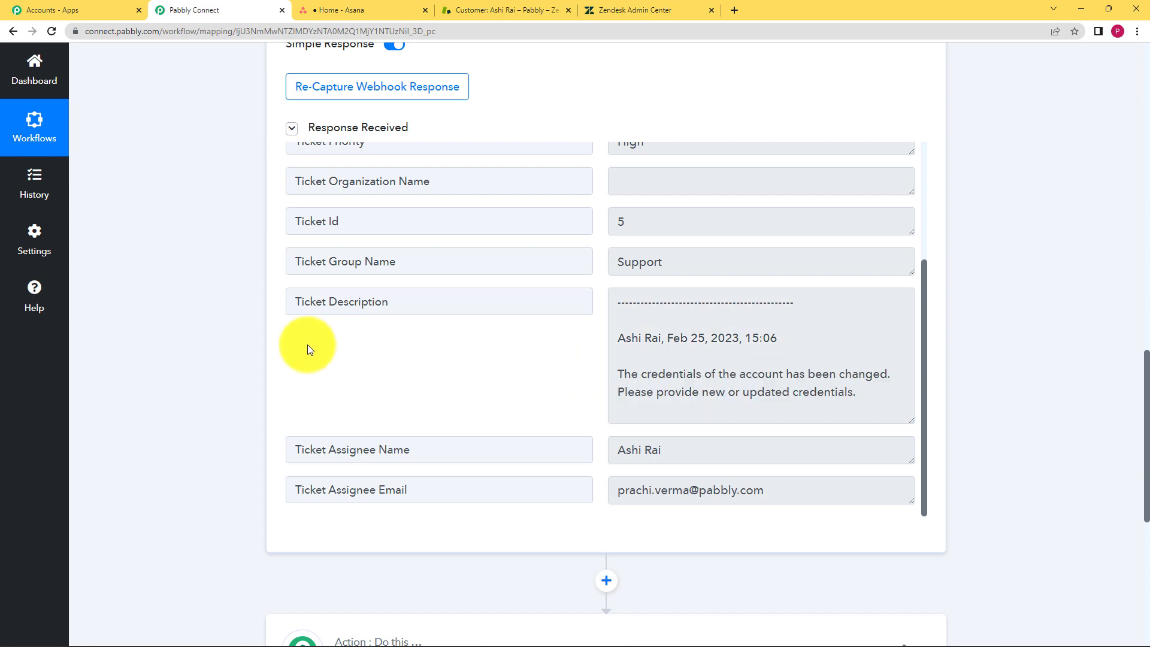
scroll(213, 324, up, 1)
scroll(213, 324, down, 2)
scroll(251, 331, down, 2)
scroll(308, 353, up, 4)
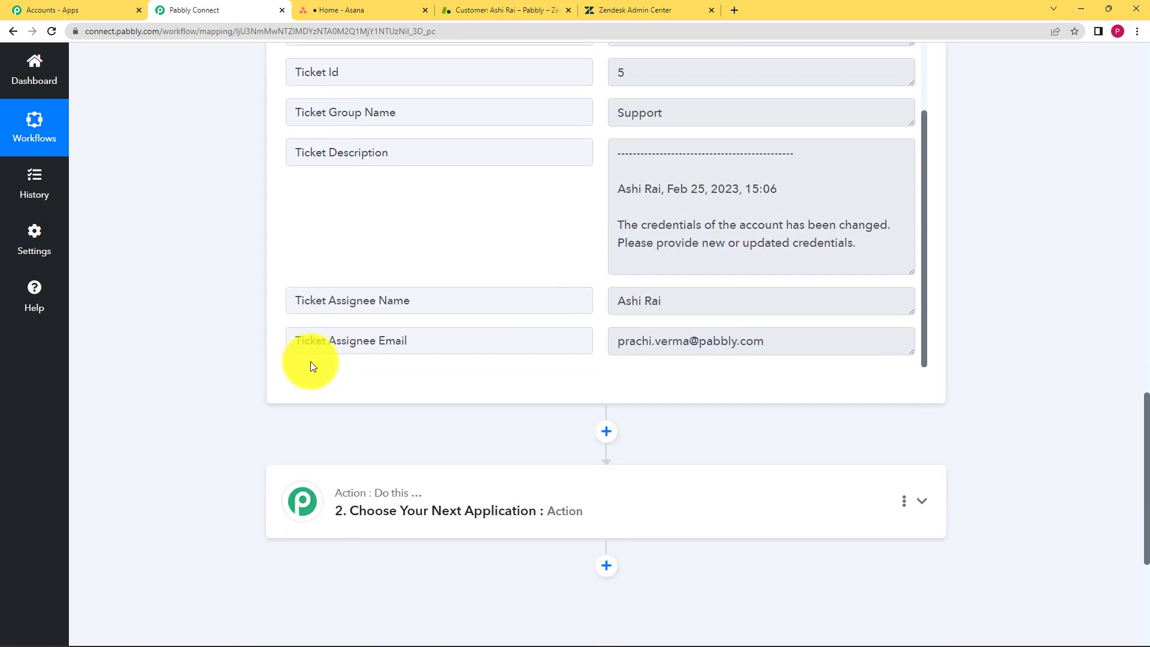
scroll(310, 361, up, 12)
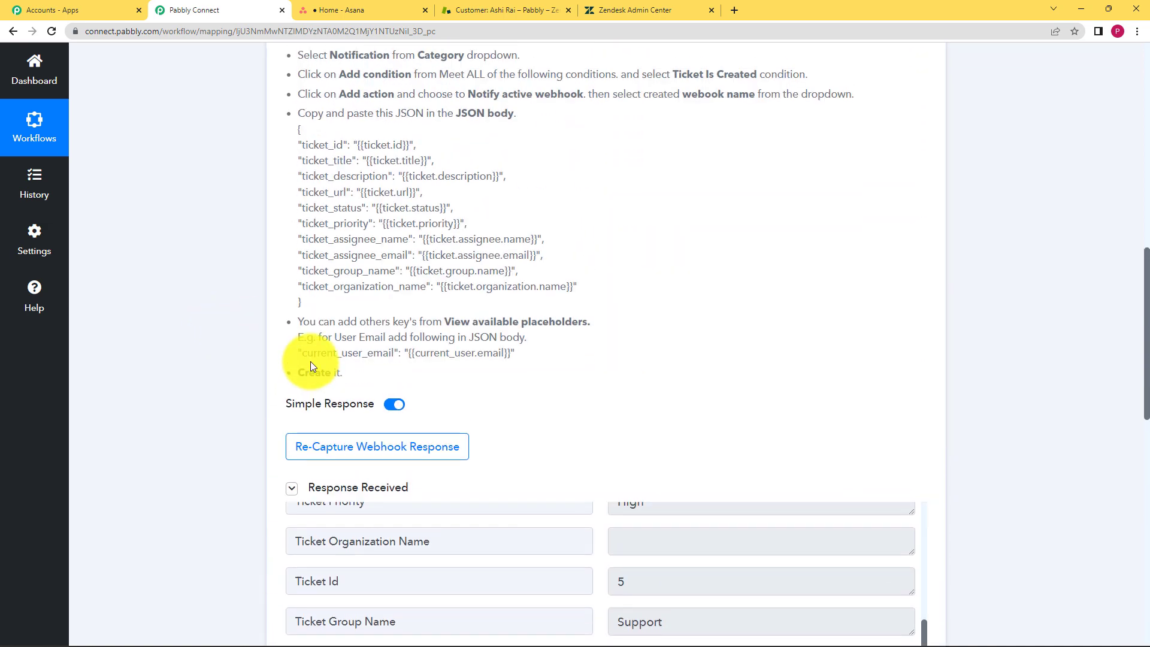
click(526, 63)
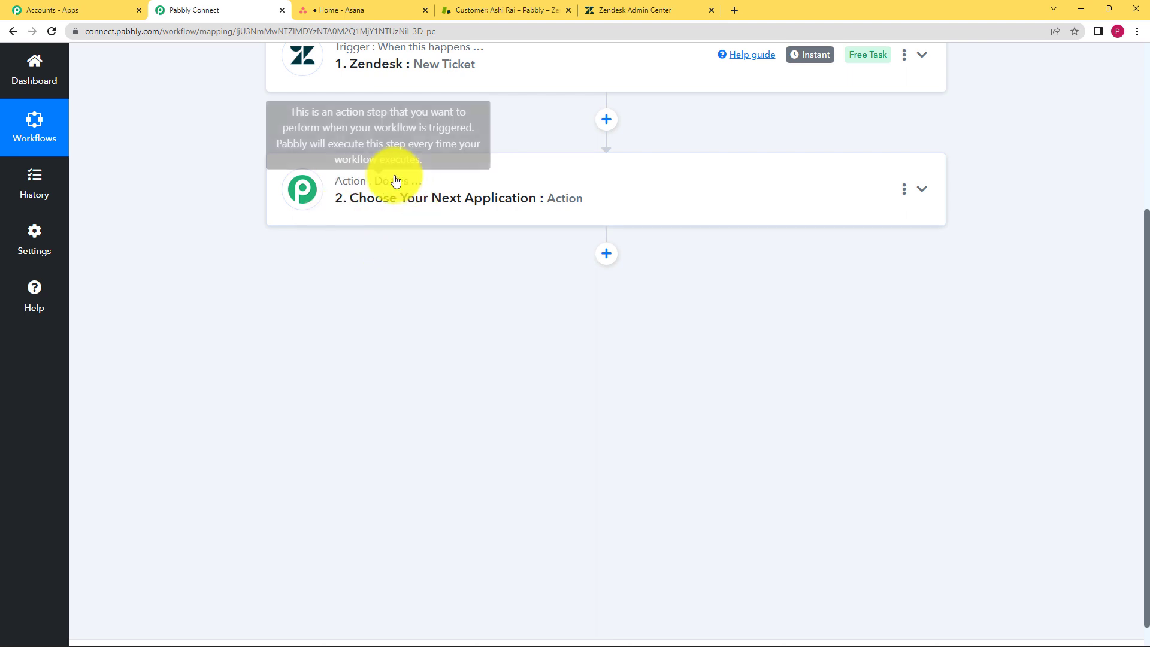
Search 'asana' and choose the Asana app with the Create a Task action event.
click(506, 178)
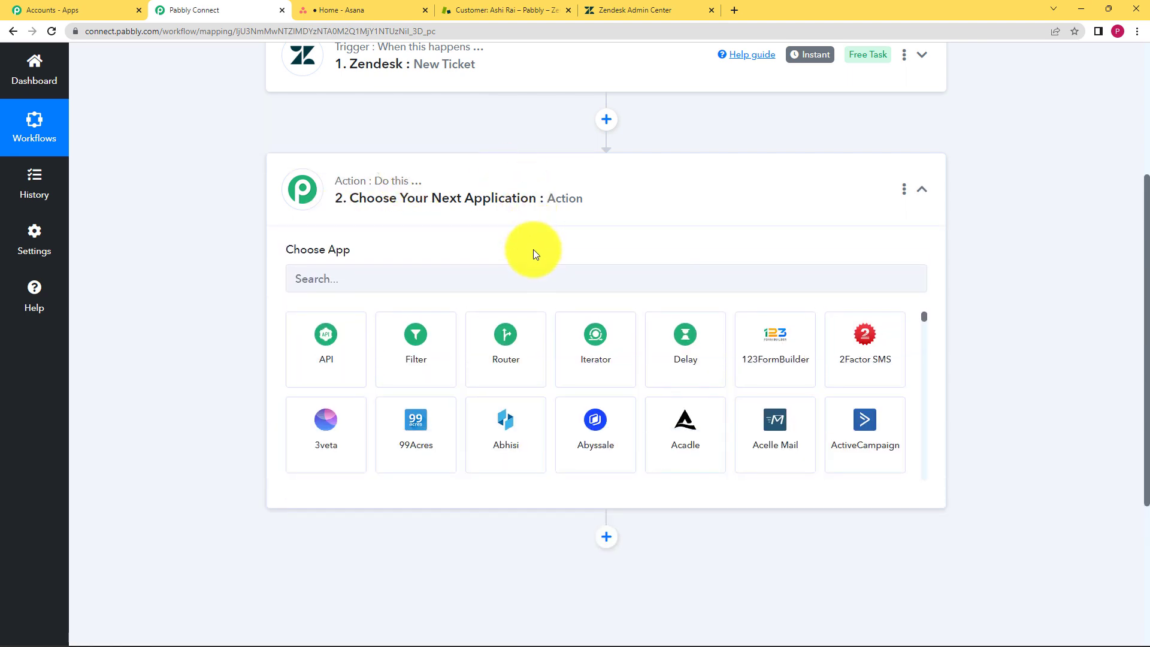
click(540, 290)
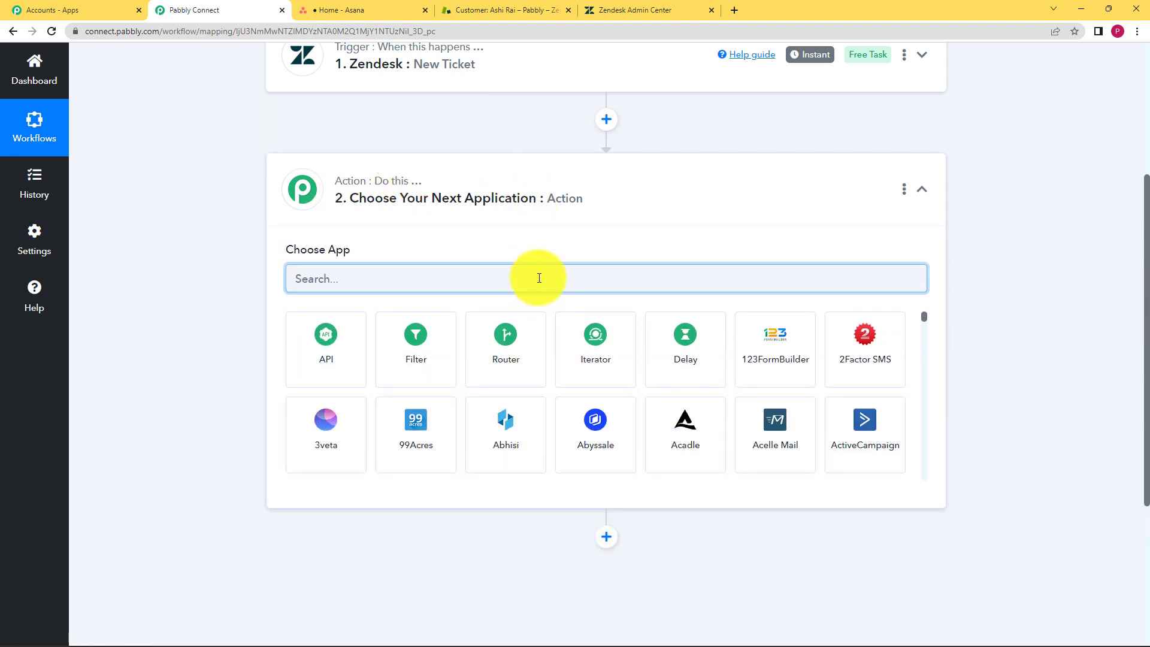
text(asana)
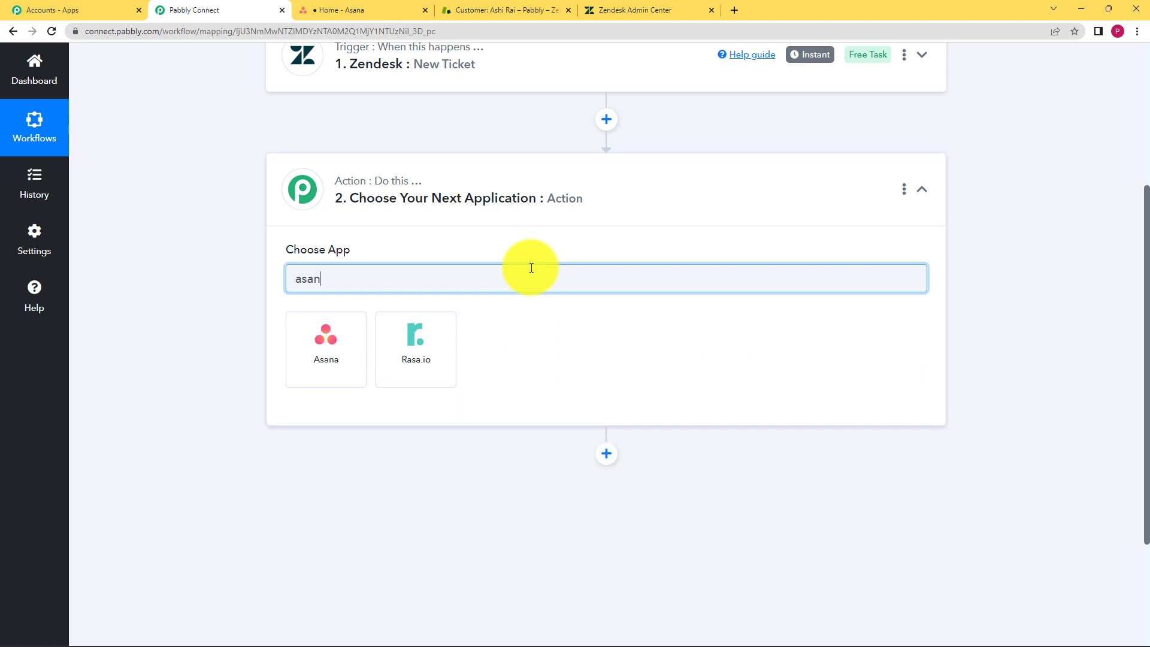
click(325, 342)
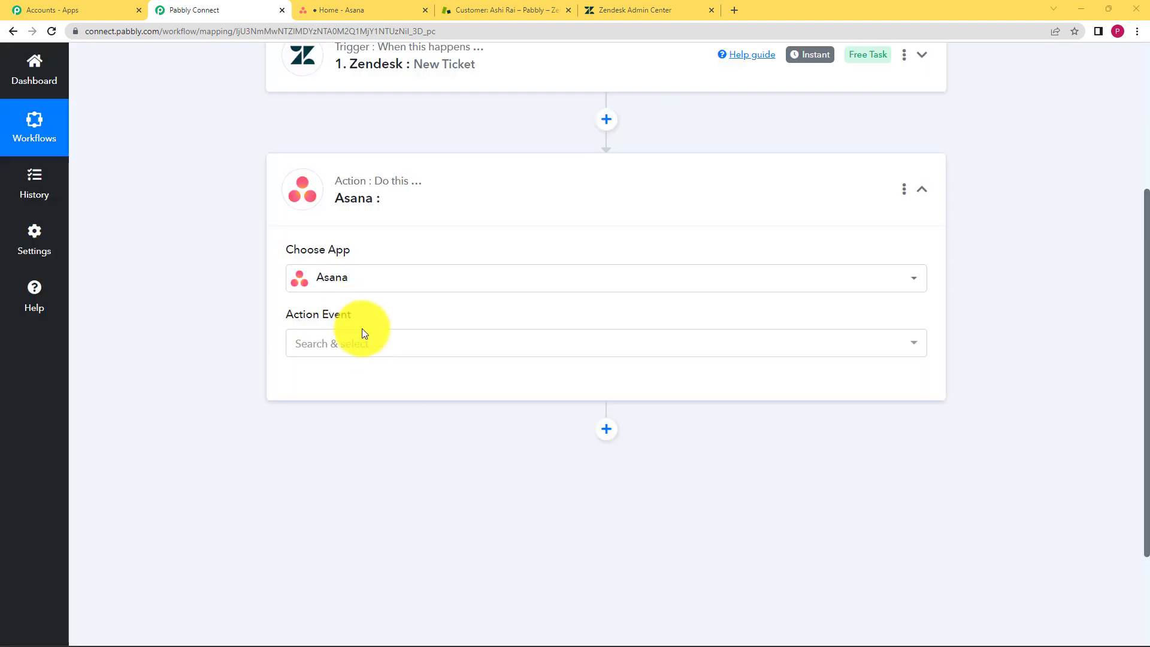
click(362, 346)
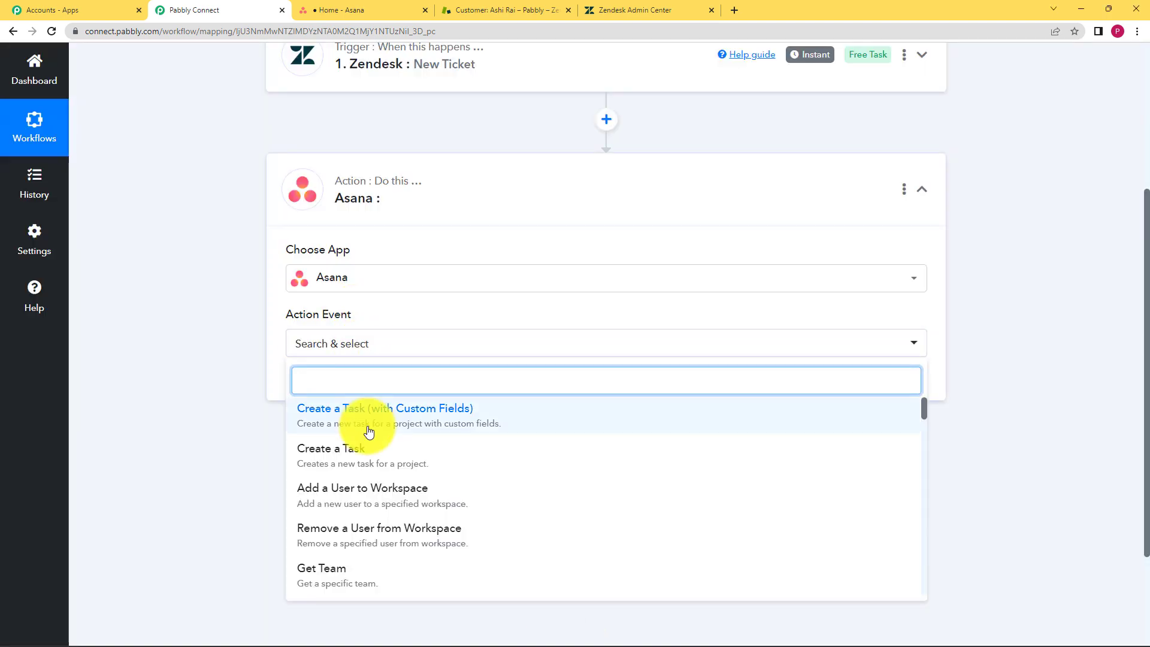
click(369, 456)
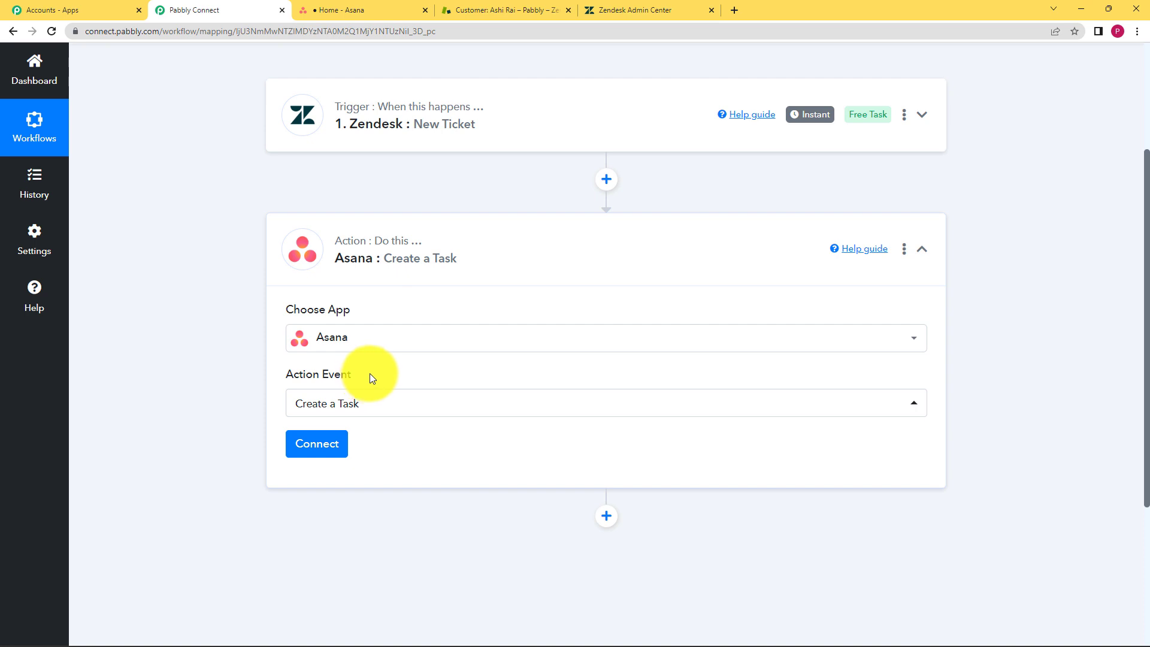
click(343, 353)
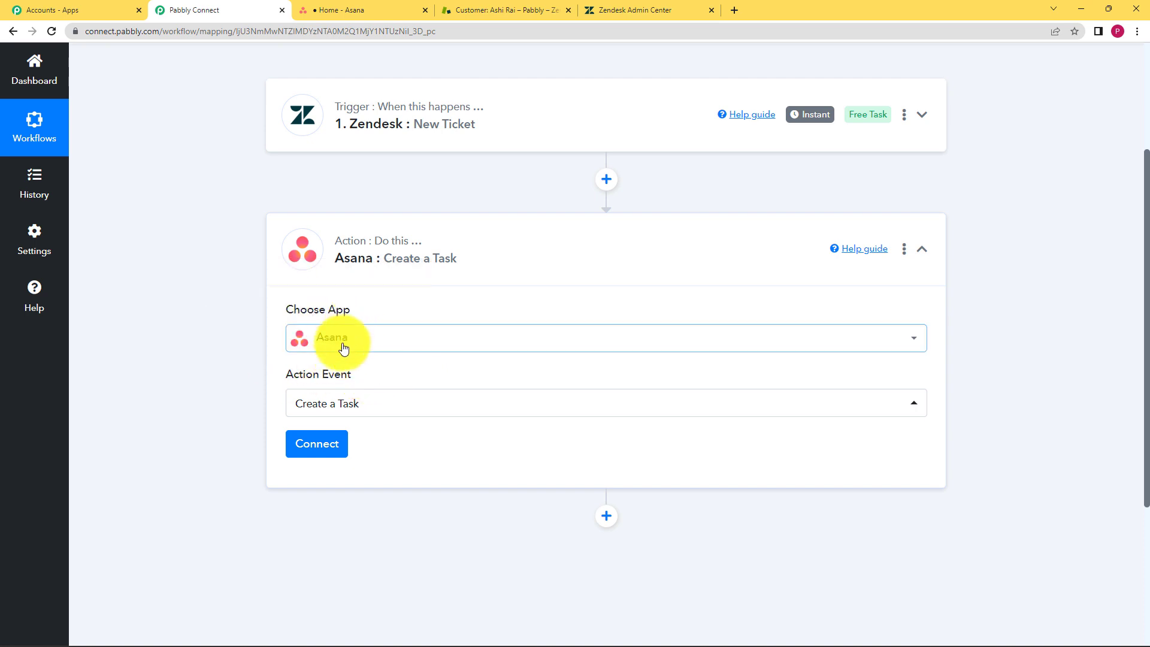
click(372, 379)
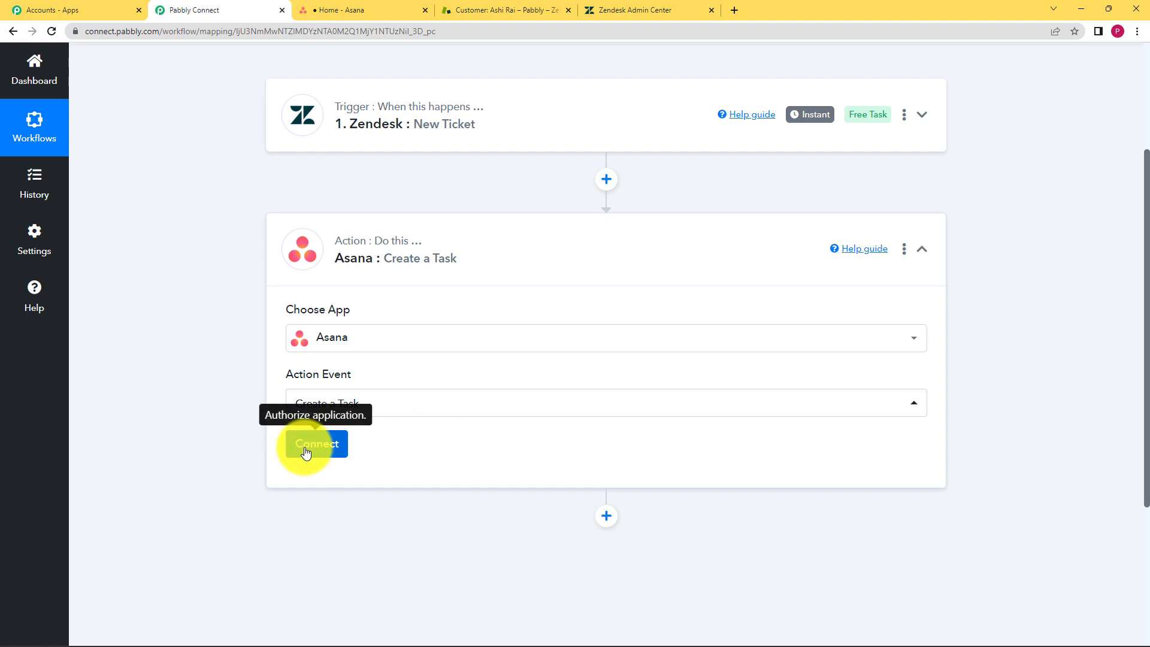
Add a new Asana connection to the step and authorize Pabbly's access to the account.
click(380, 9)
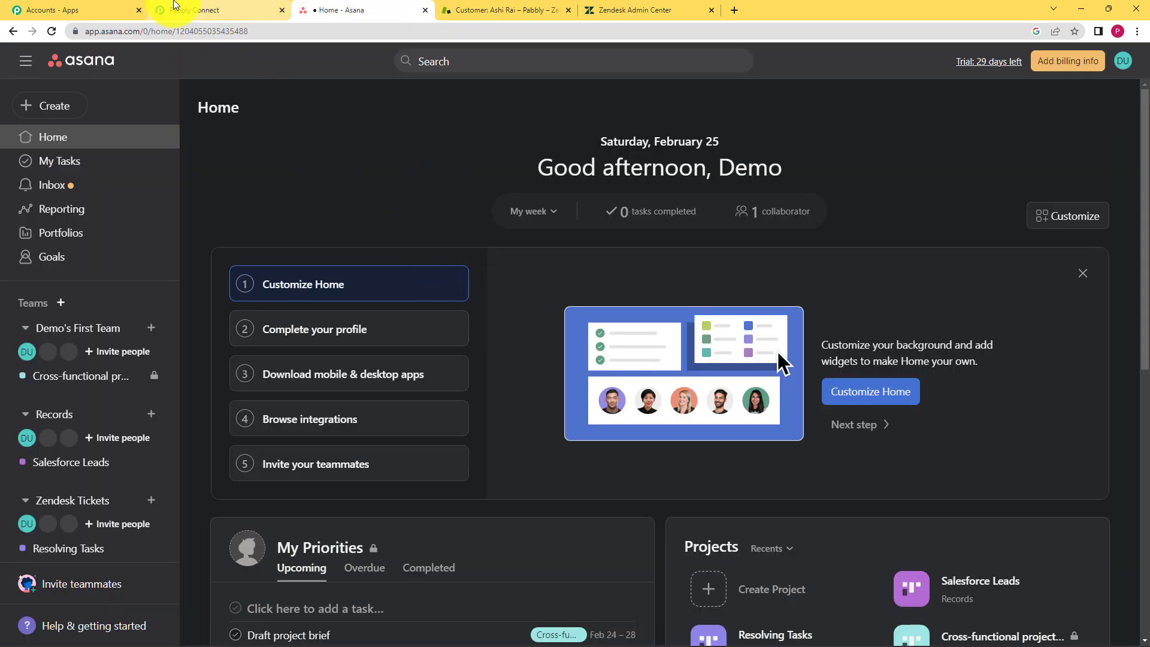
click(192, 10)
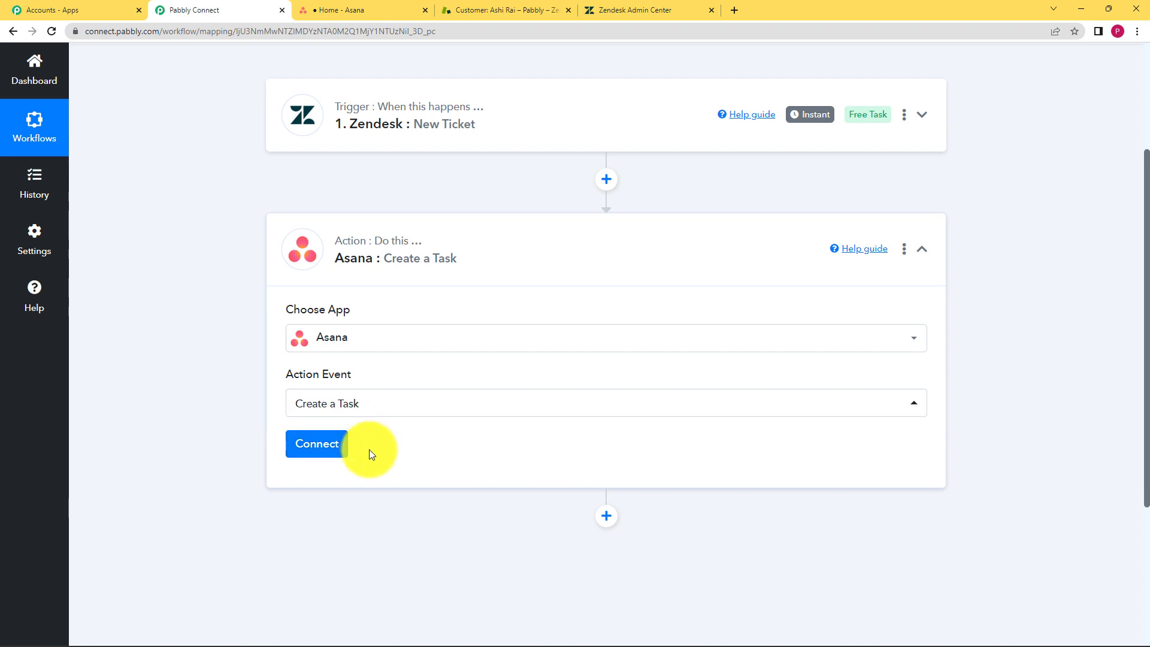
click(338, 458)
click(619, 195)
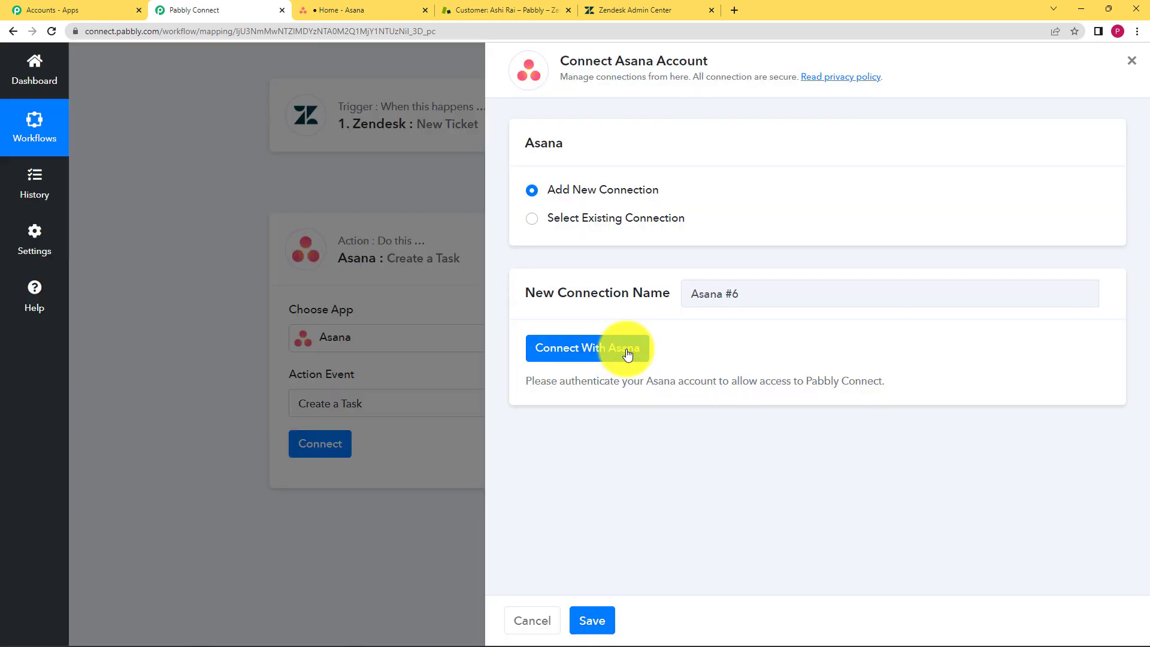
click(626, 353)
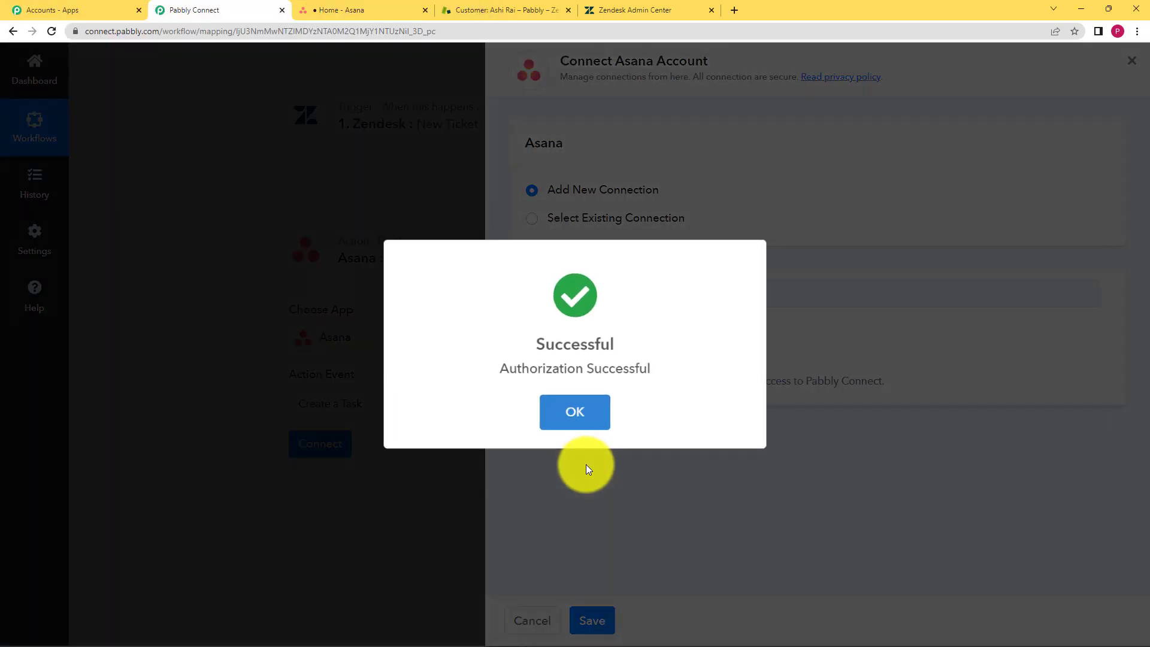
click(567, 411)
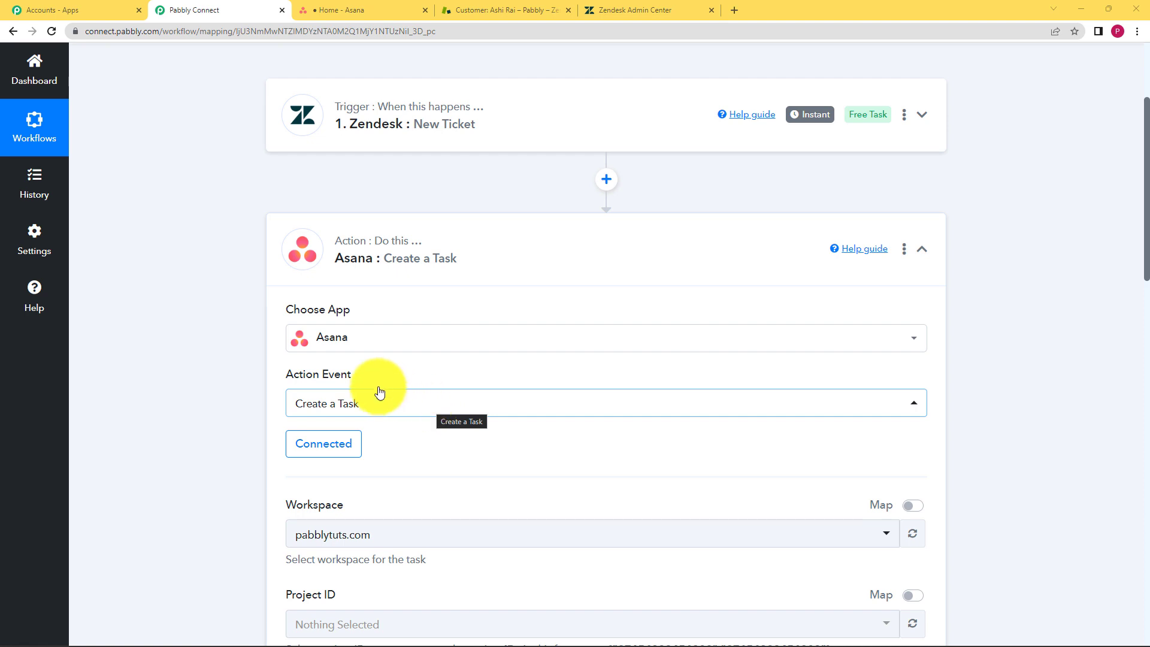
Confirm the Asana account uses the pabblytuts.com workspace, then open Pabbly's Project ID list.
scroll(233, 426, down, 3)
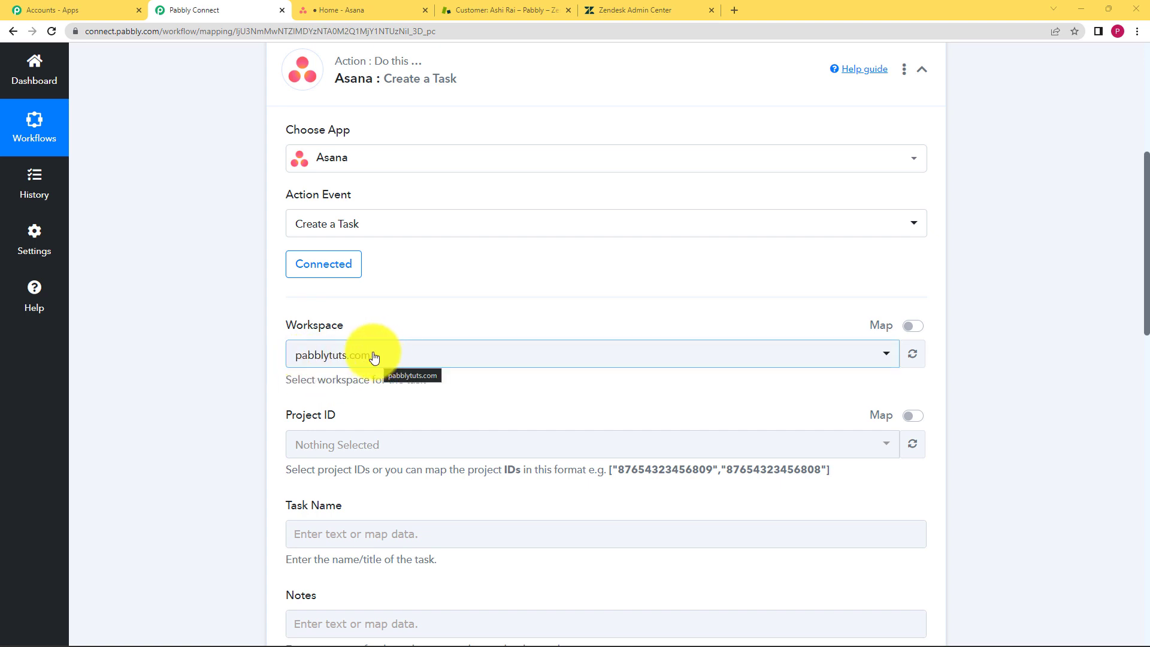
click(359, 8)
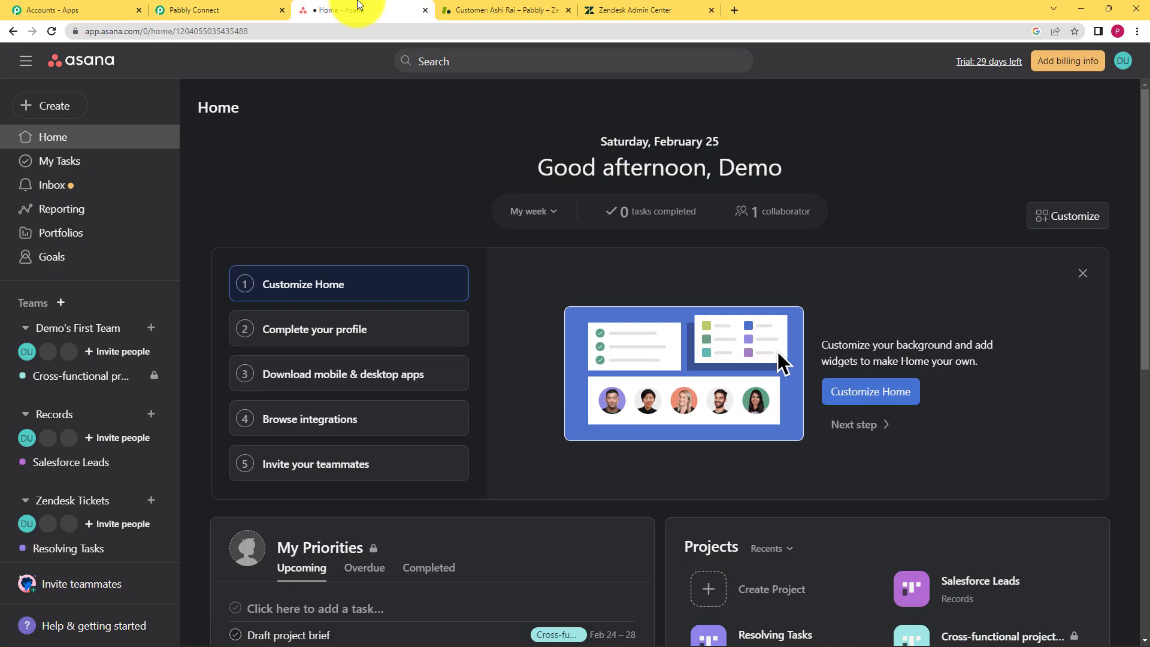
mouse_move(1121, 69)
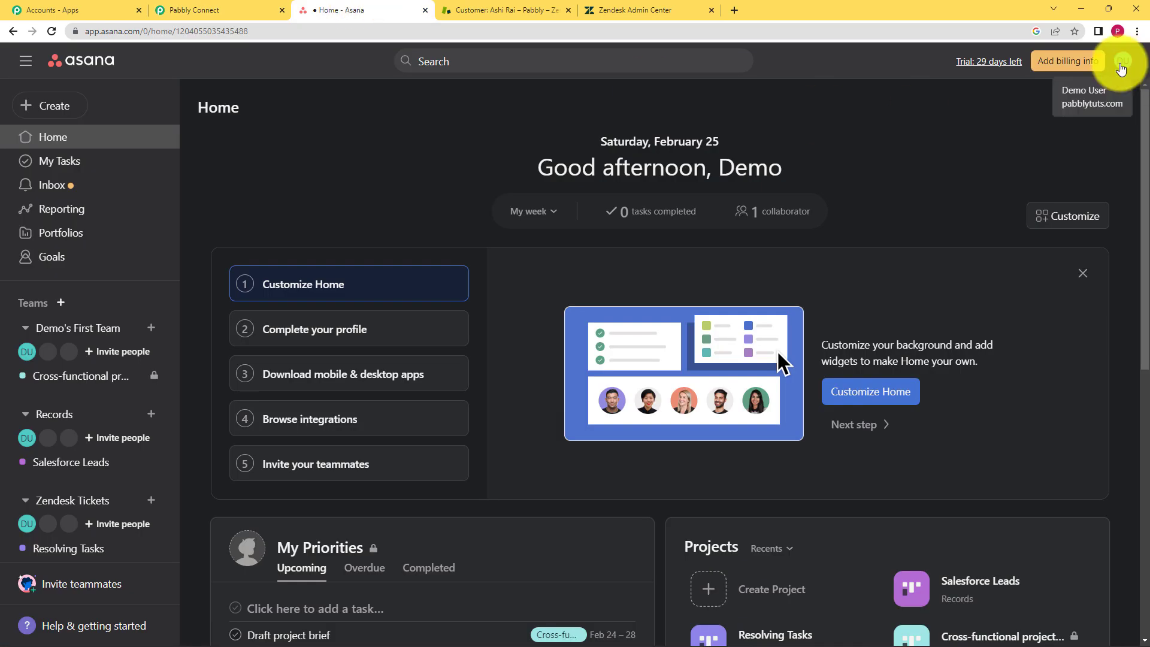
click(1120, 65)
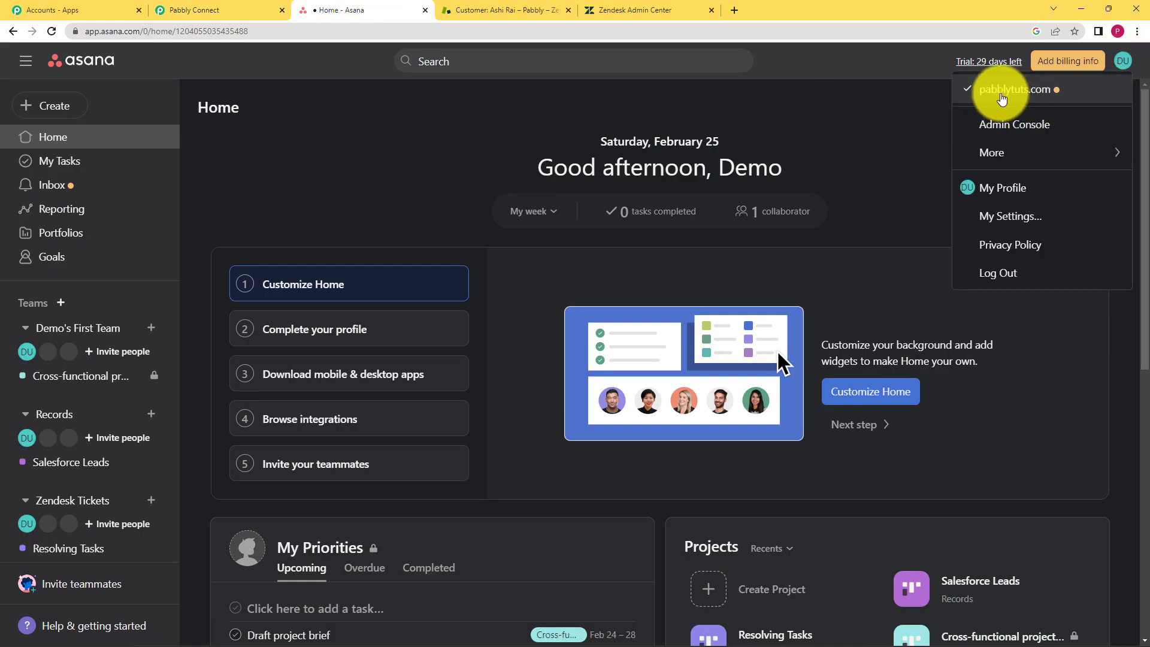
click(228, 9)
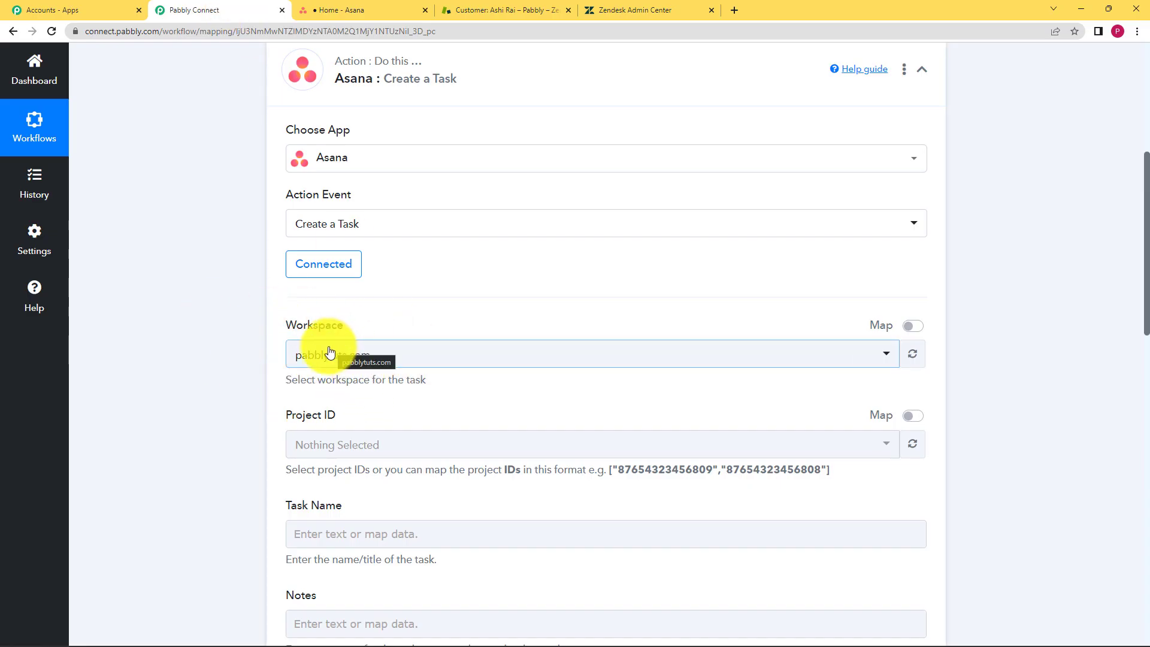
scroll(271, 383, down, 3)
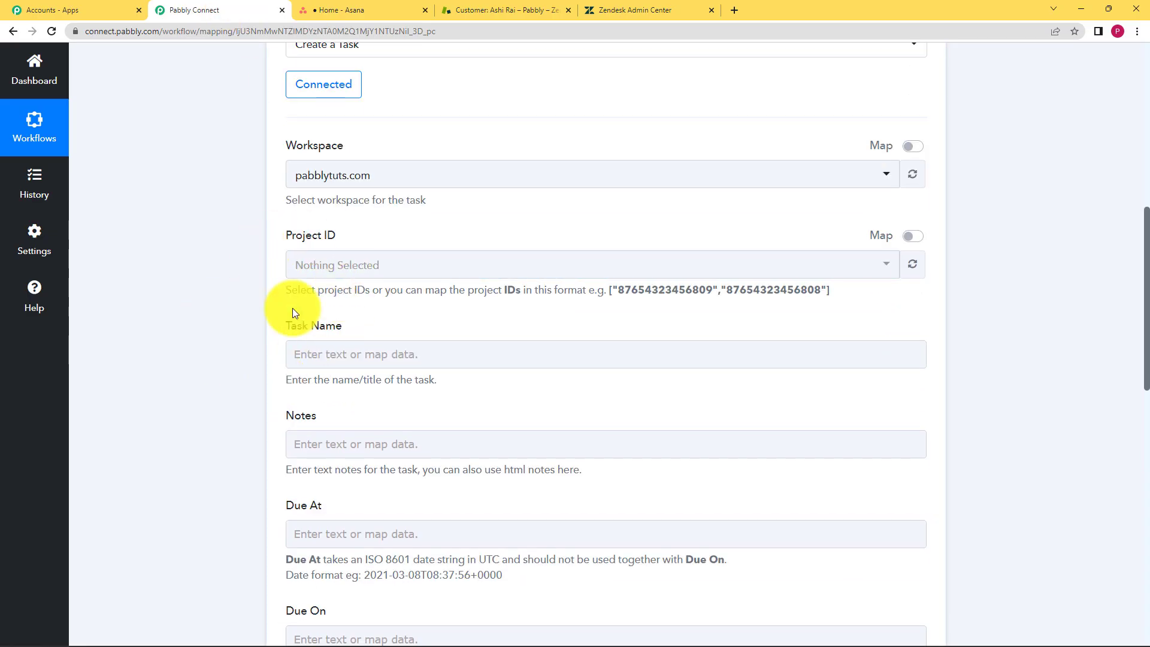
click(332, 264)
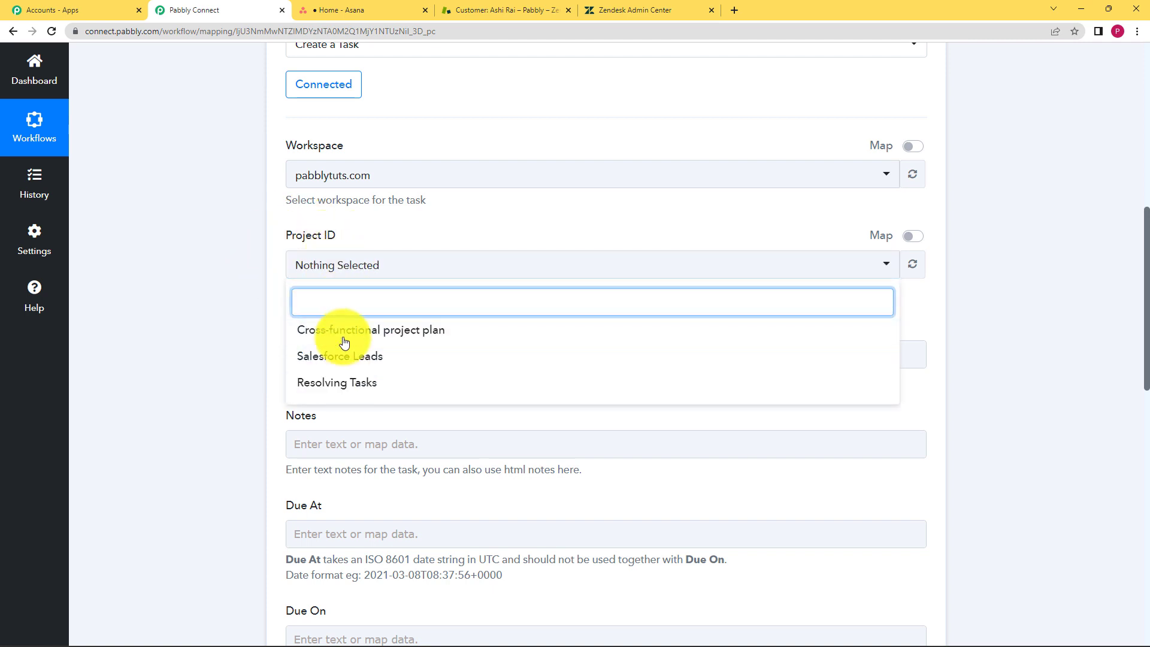
click(361, 11)
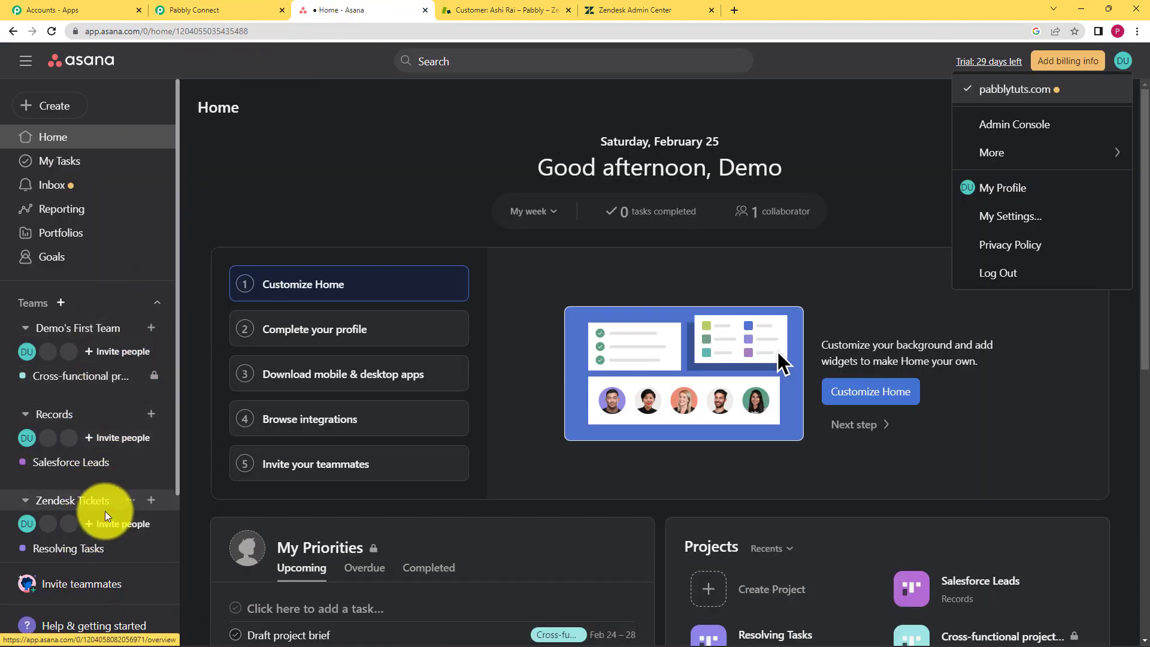
scroll(99, 407, down, 2)
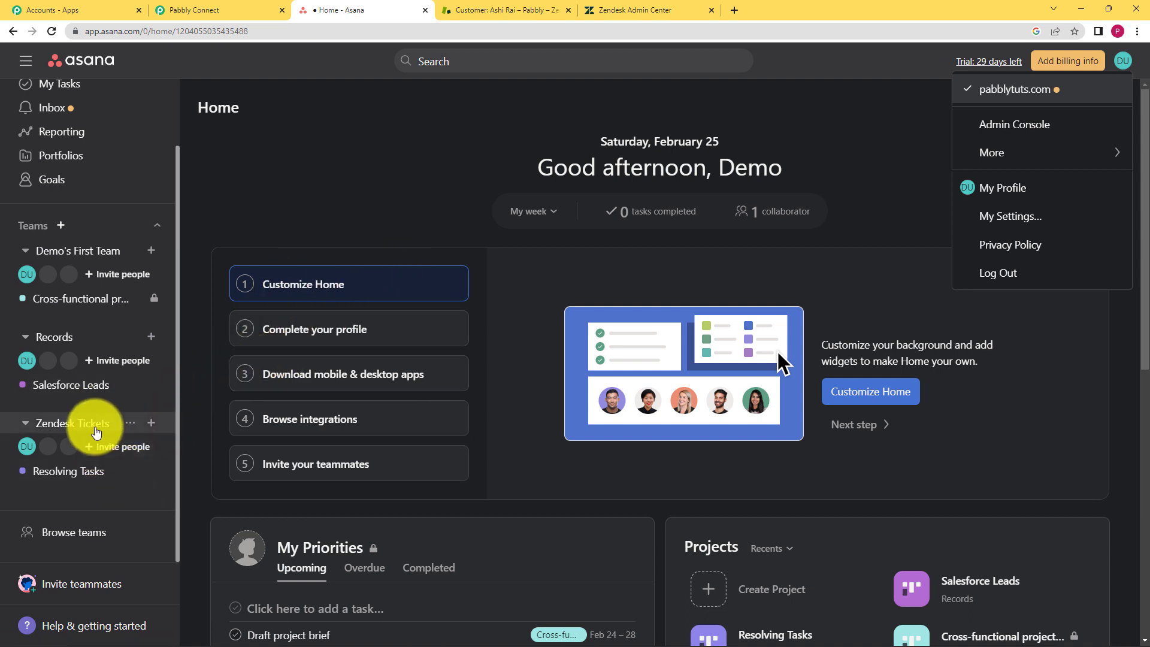
click(72, 472)
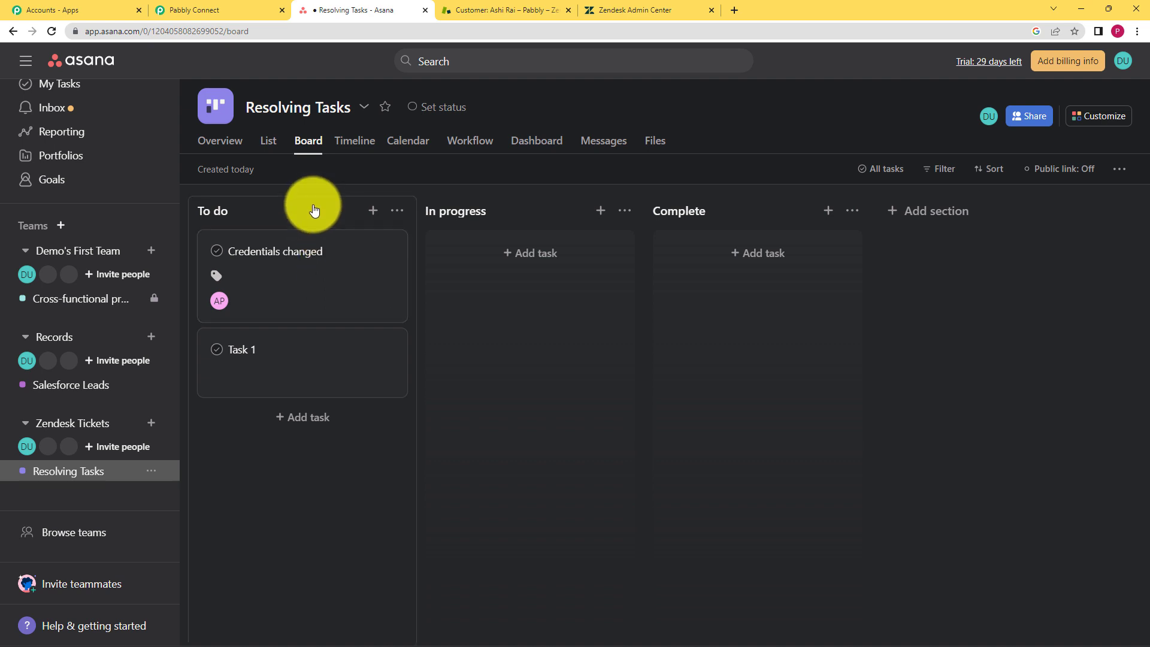
click(232, 7)
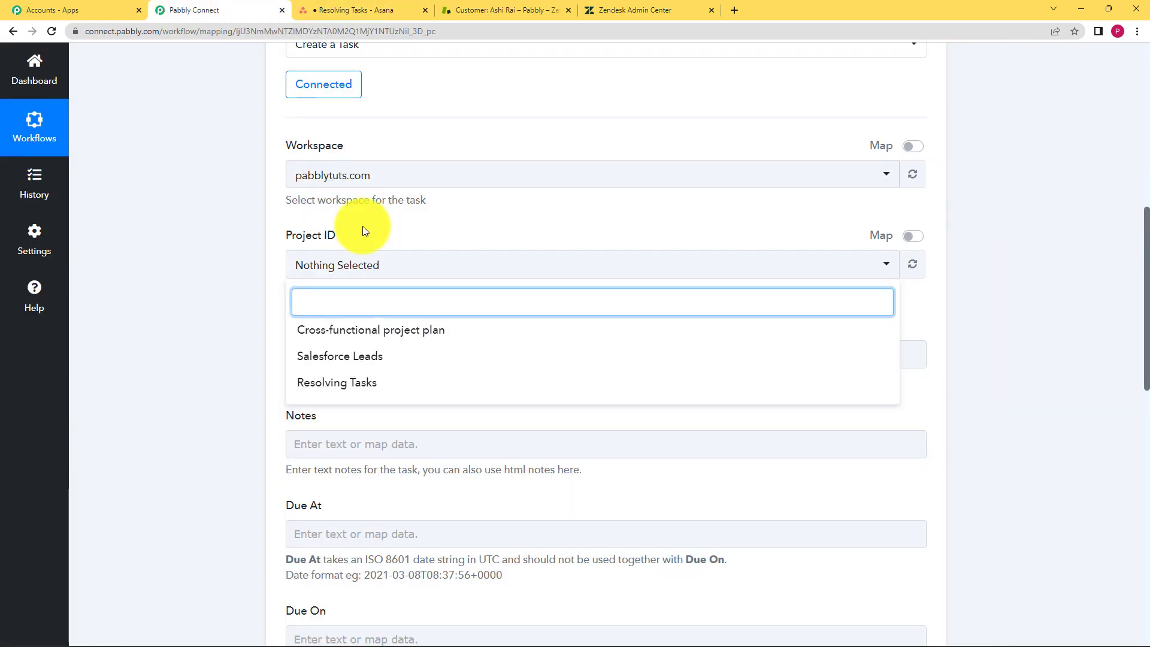
click(369, 382)
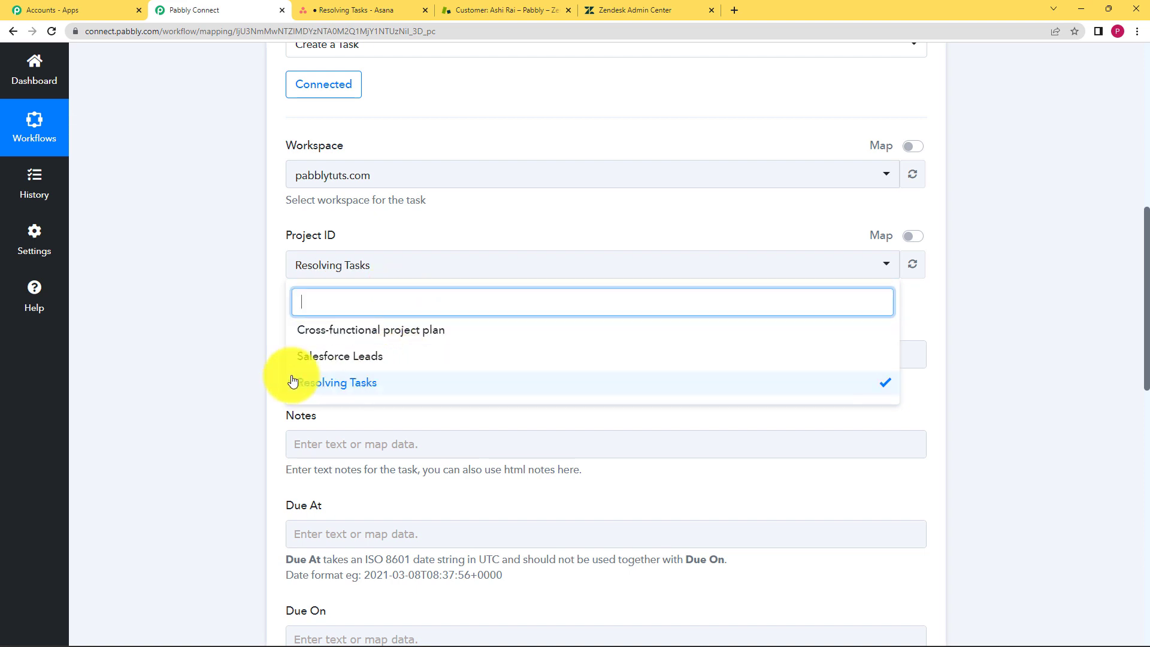
click(279, 354)
click(303, 353)
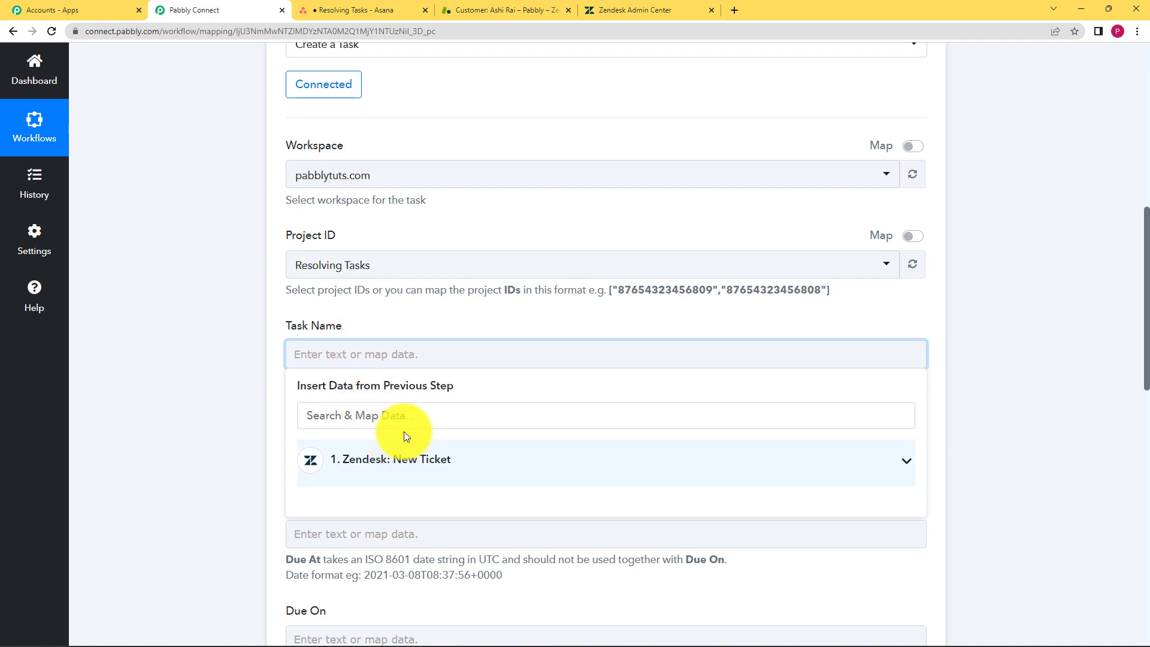
click(275, 354)
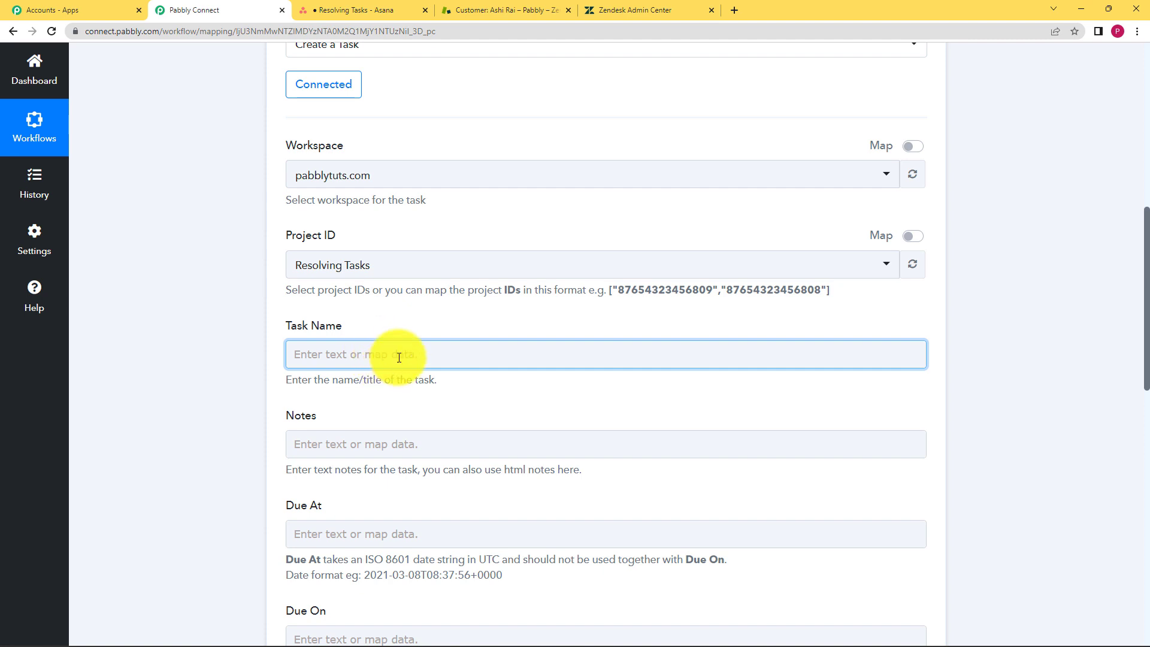
click(437, 352)
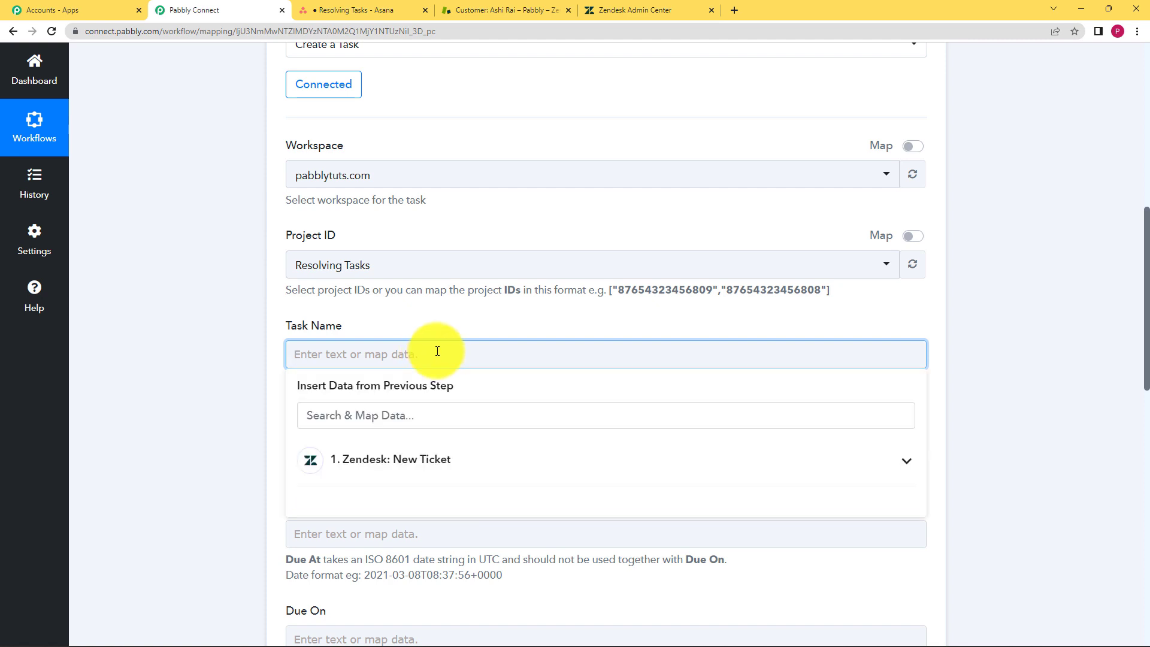
scroll(174, 354, up, 4)
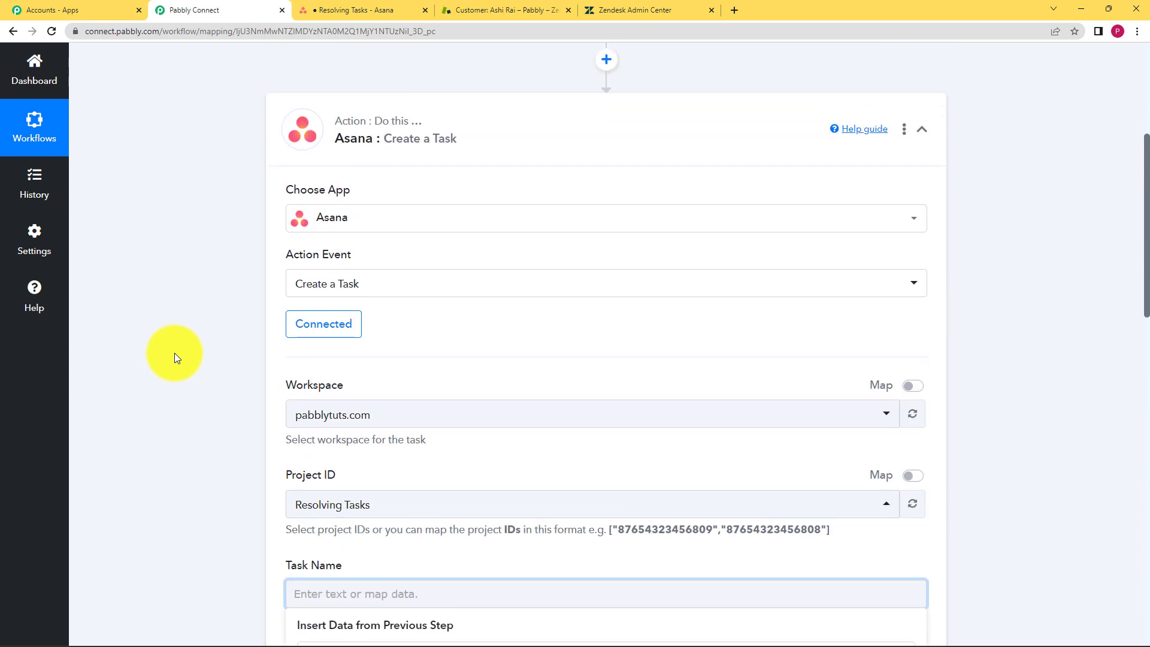
scroll(174, 354, up, 3)
click(532, 211)
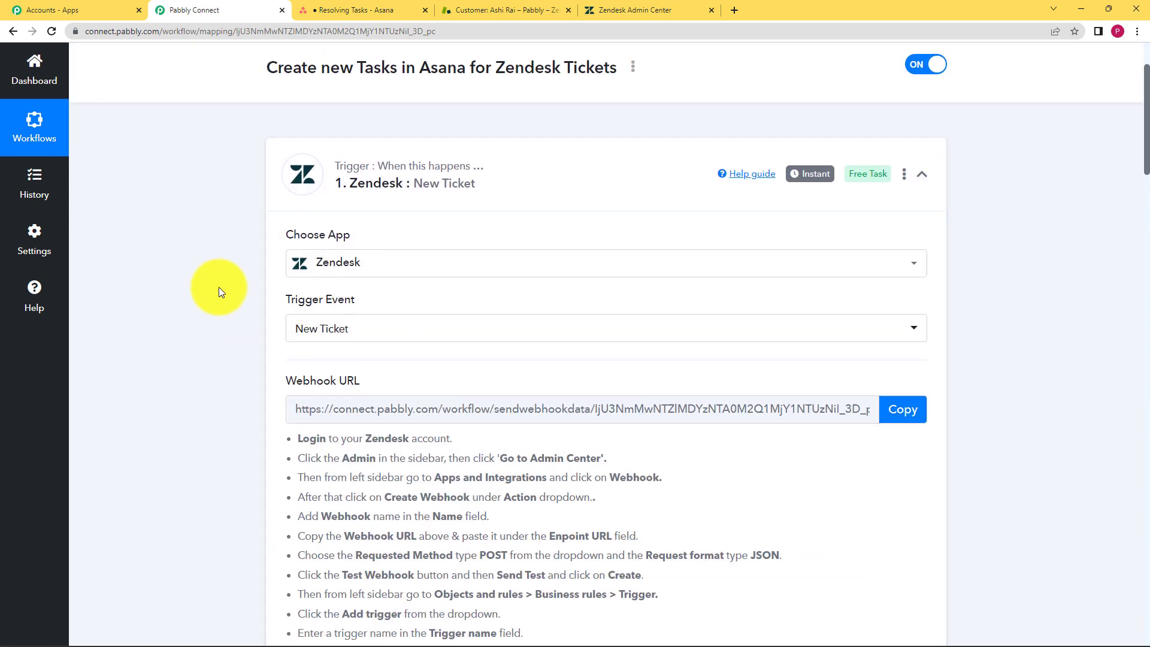
scroll(218, 286, down, 10)
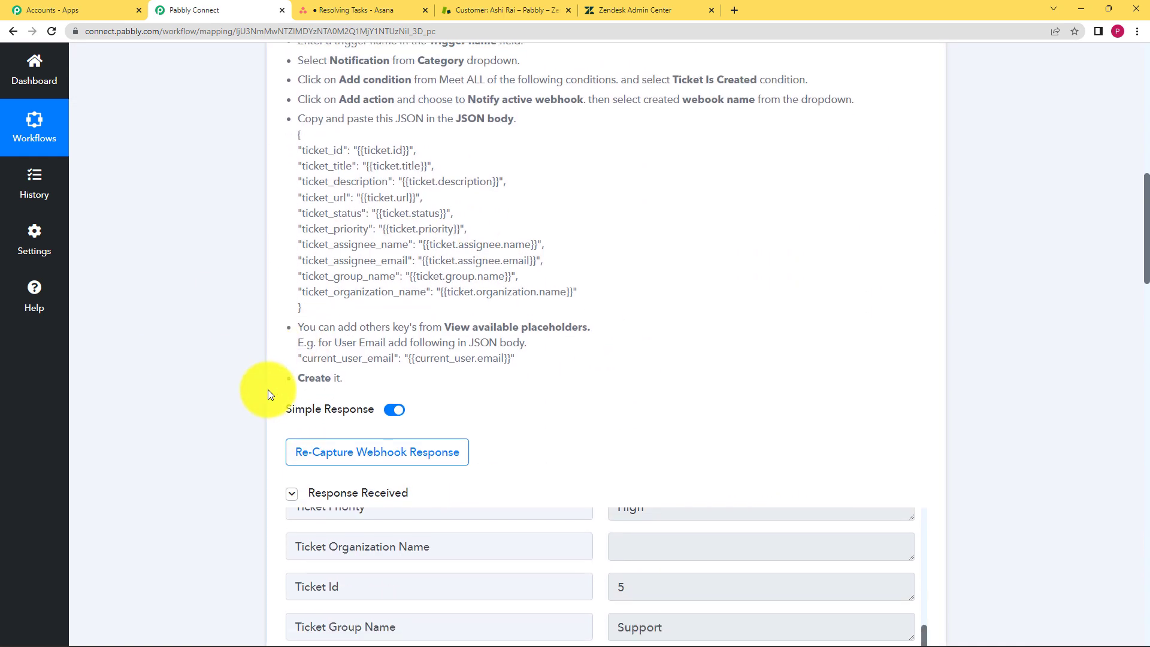
scroll(244, 379, down, 9)
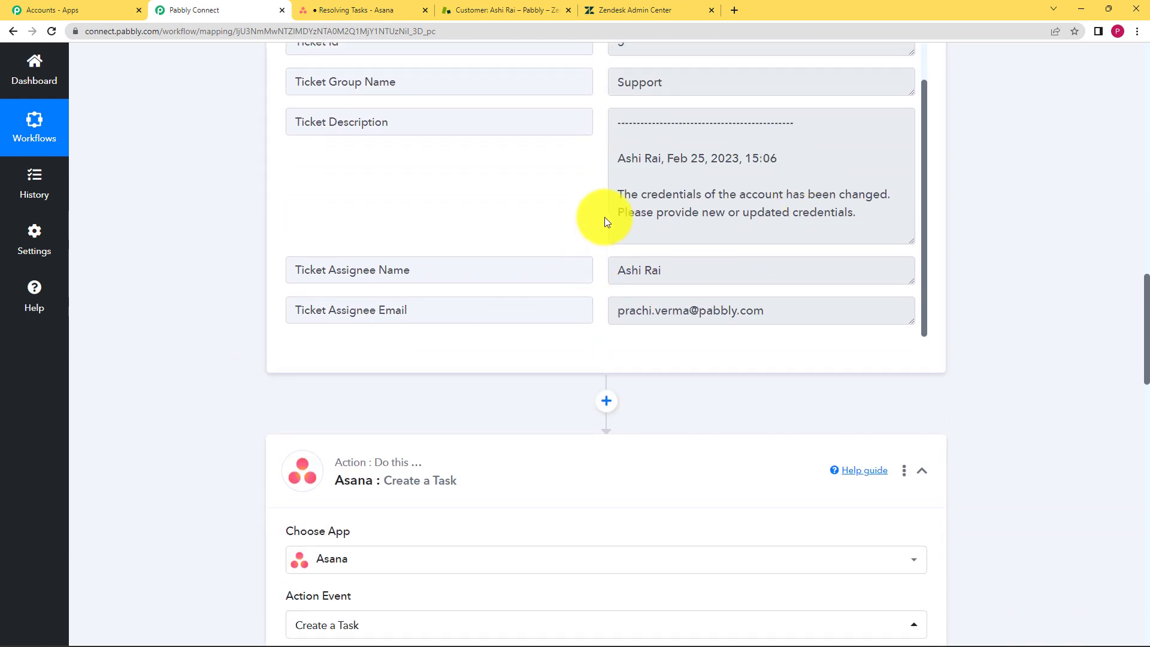
scroll(605, 217, up, 3)
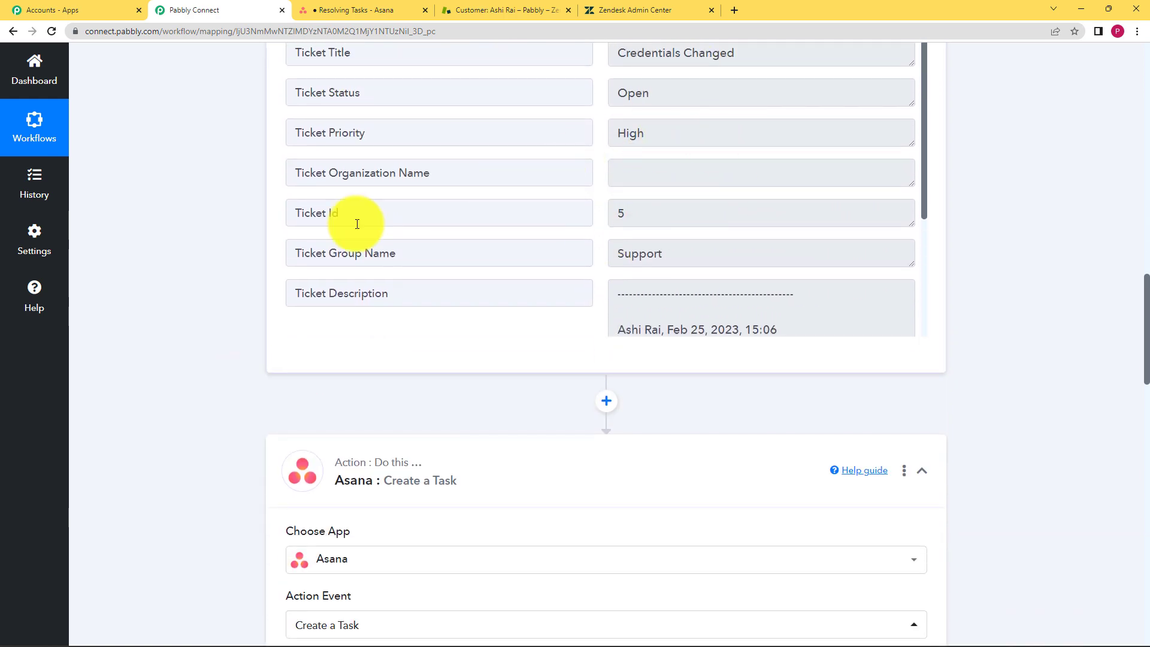
scroll(217, 275, down, 8)
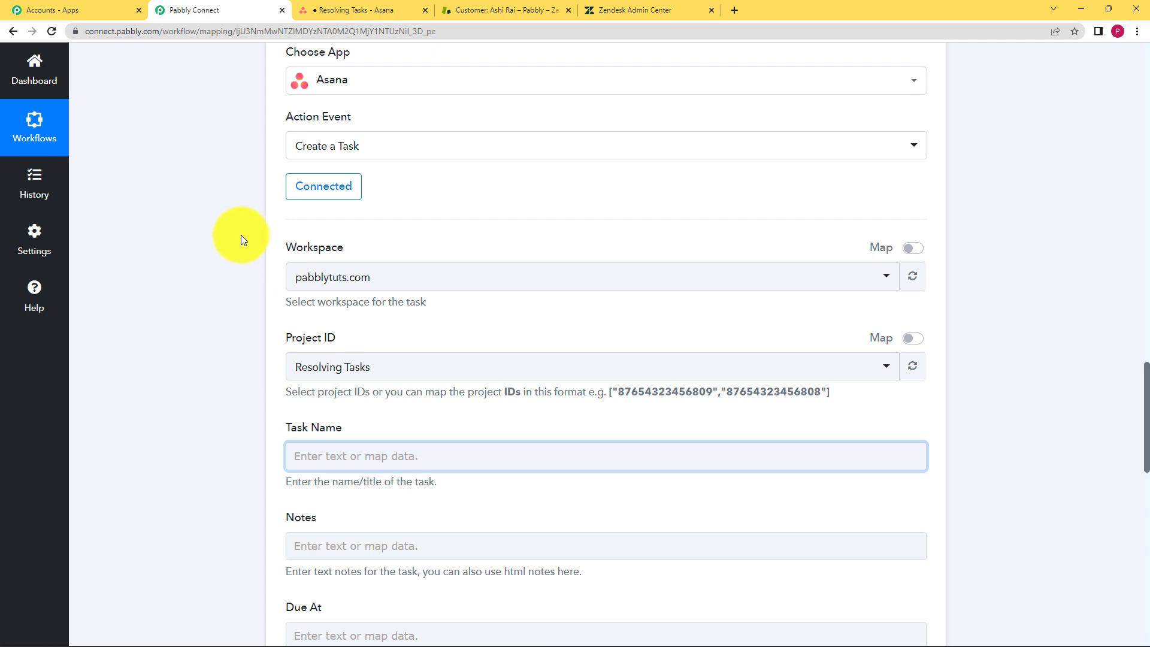
click(251, 432)
scroll(242, 389, up, 8)
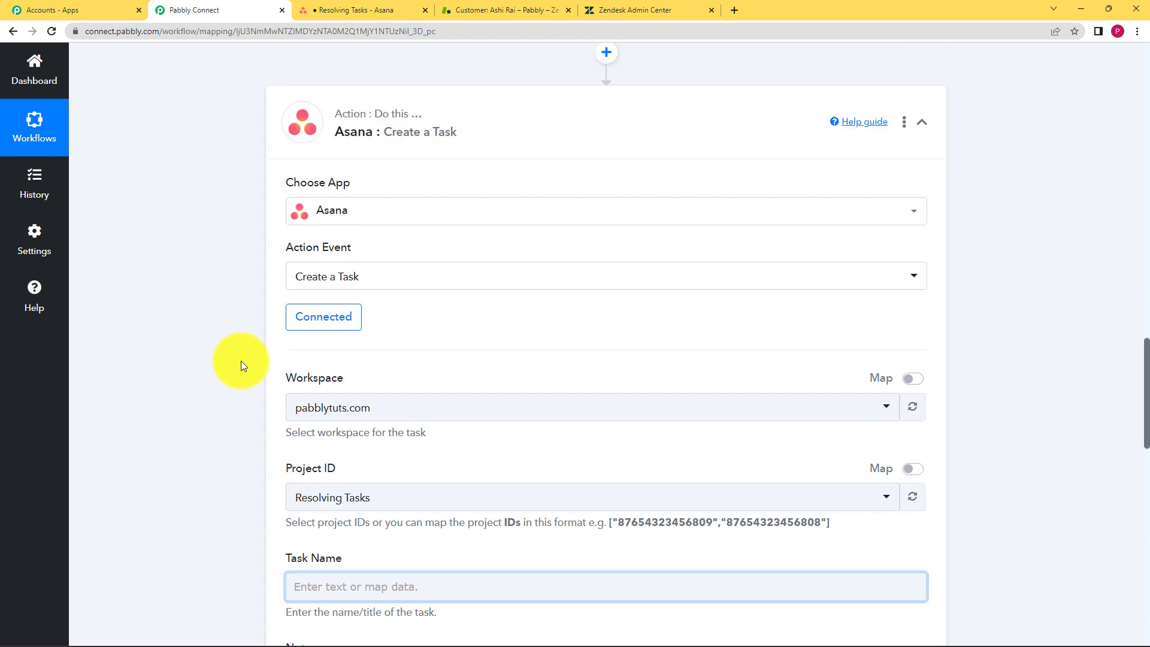
scroll(225, 364, up, 2)
drag(749, 173, 559, 208)
click(216, 332)
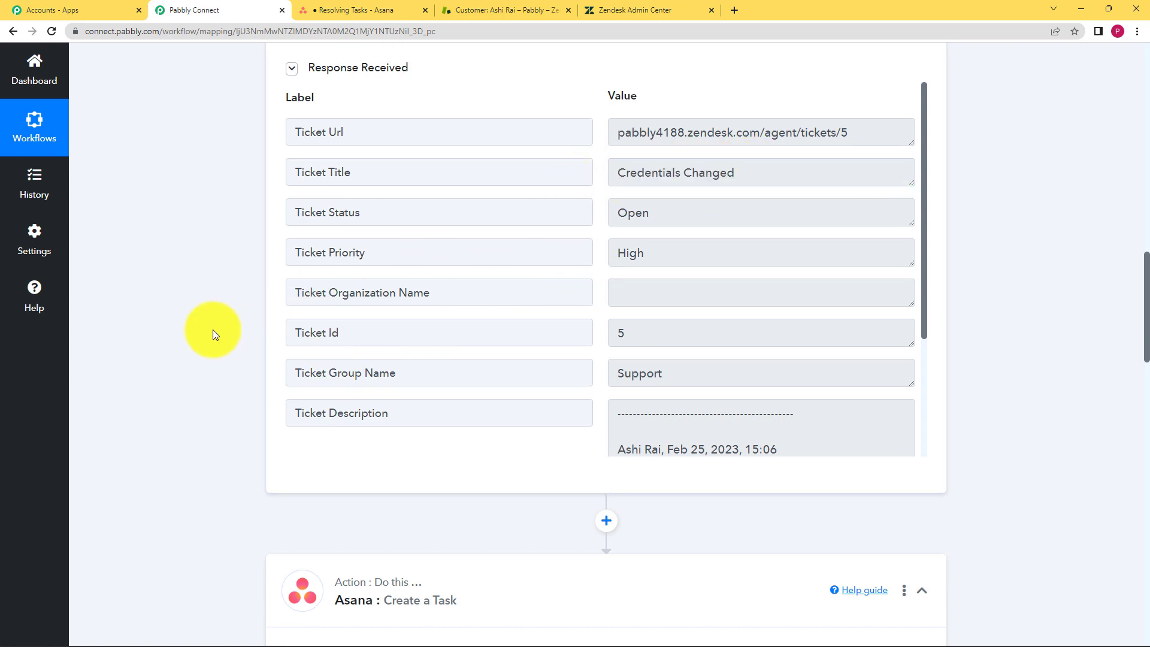
scroll(213, 329, down, 9)
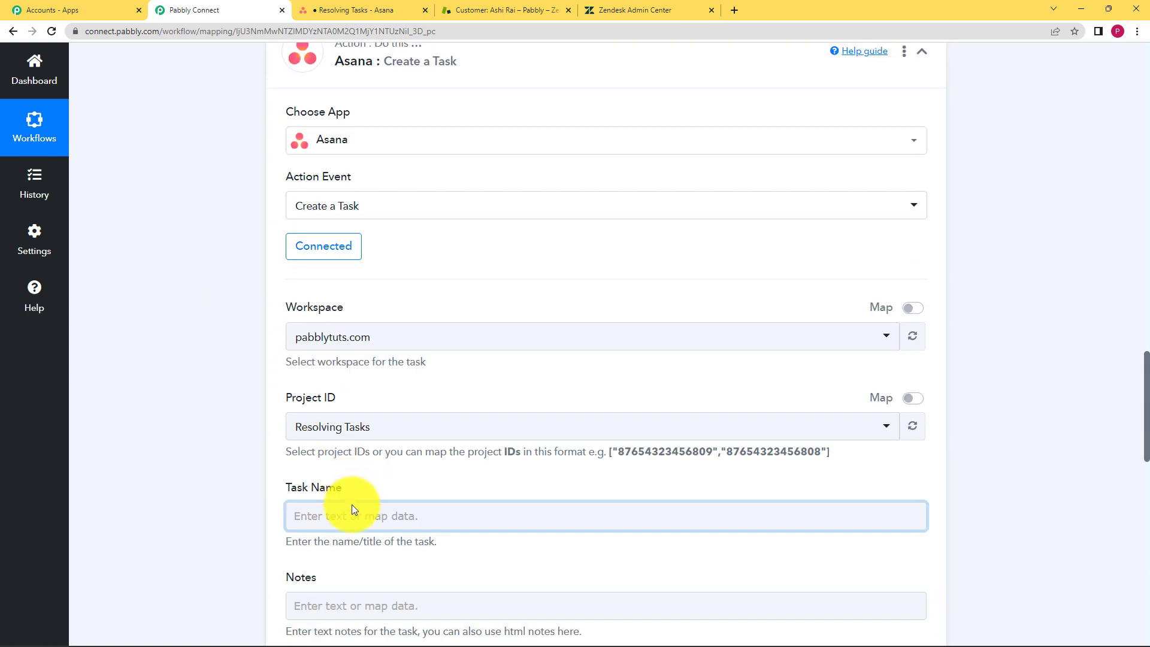
Map the Zendesk Ticket Title (Credentials Changed) into the Asana Task Name field.
click(336, 513)
scroll(261, 476, down, 3)
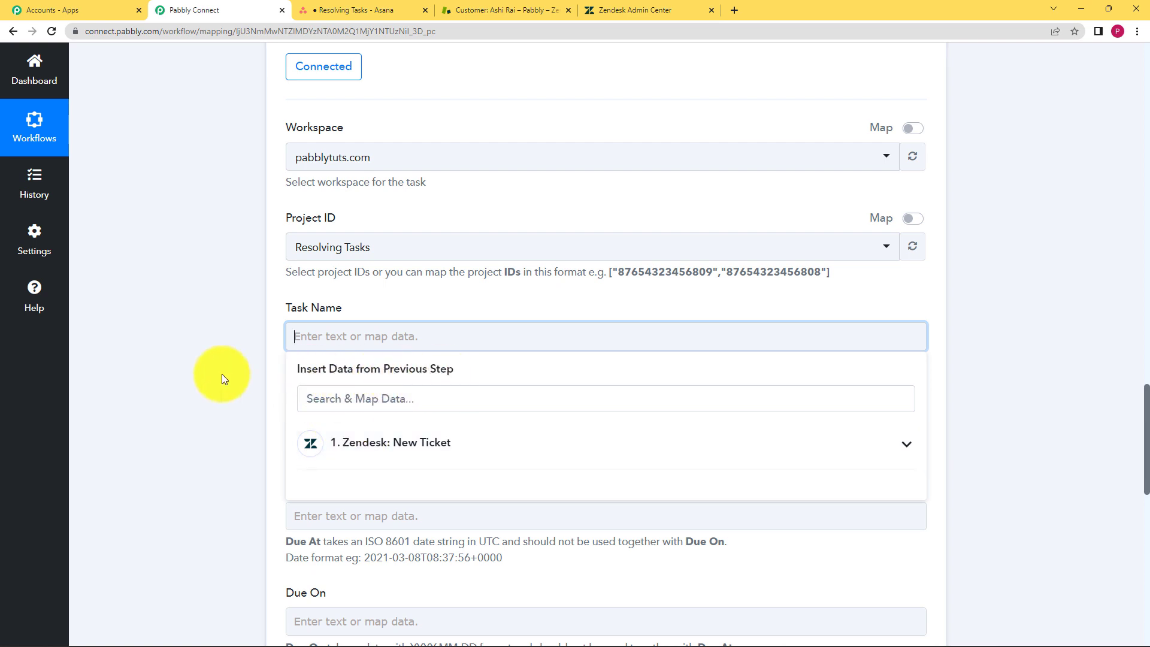
scroll(240, 362, down, 3)
click(386, 271)
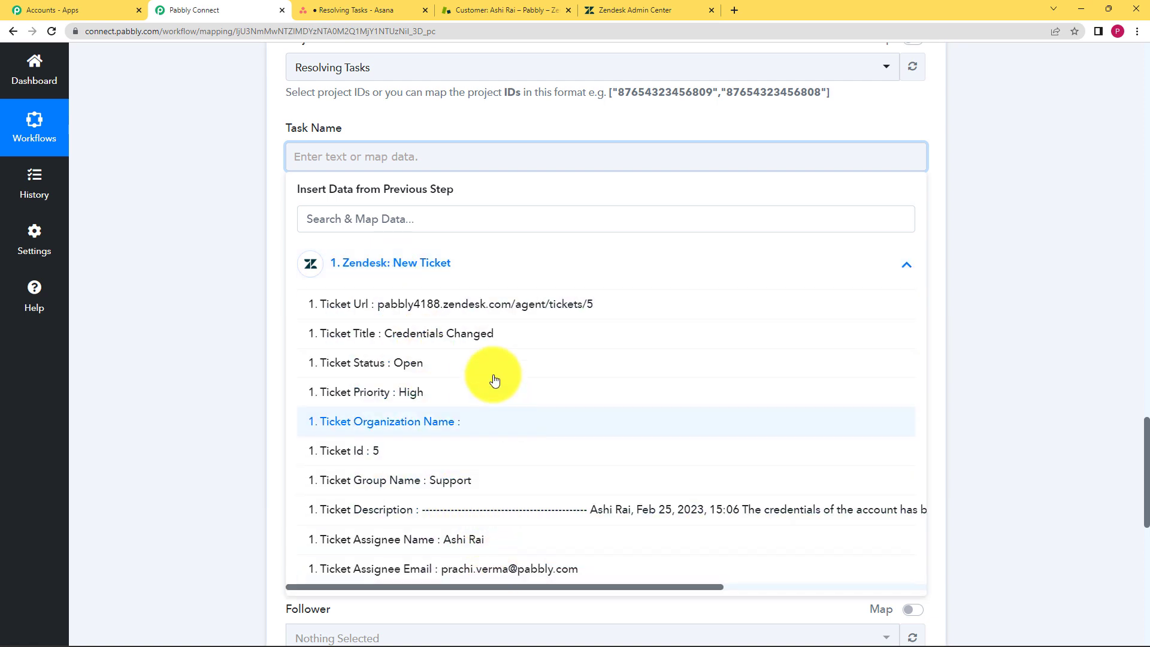
click(480, 341)
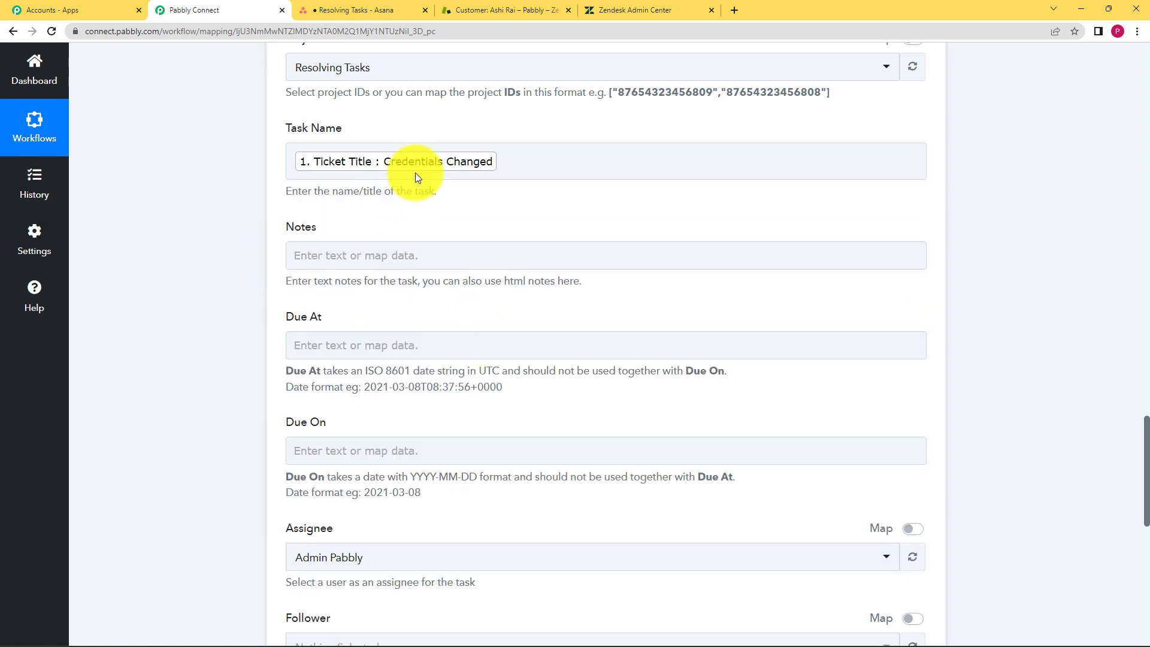
scroll(217, 294, up, 4)
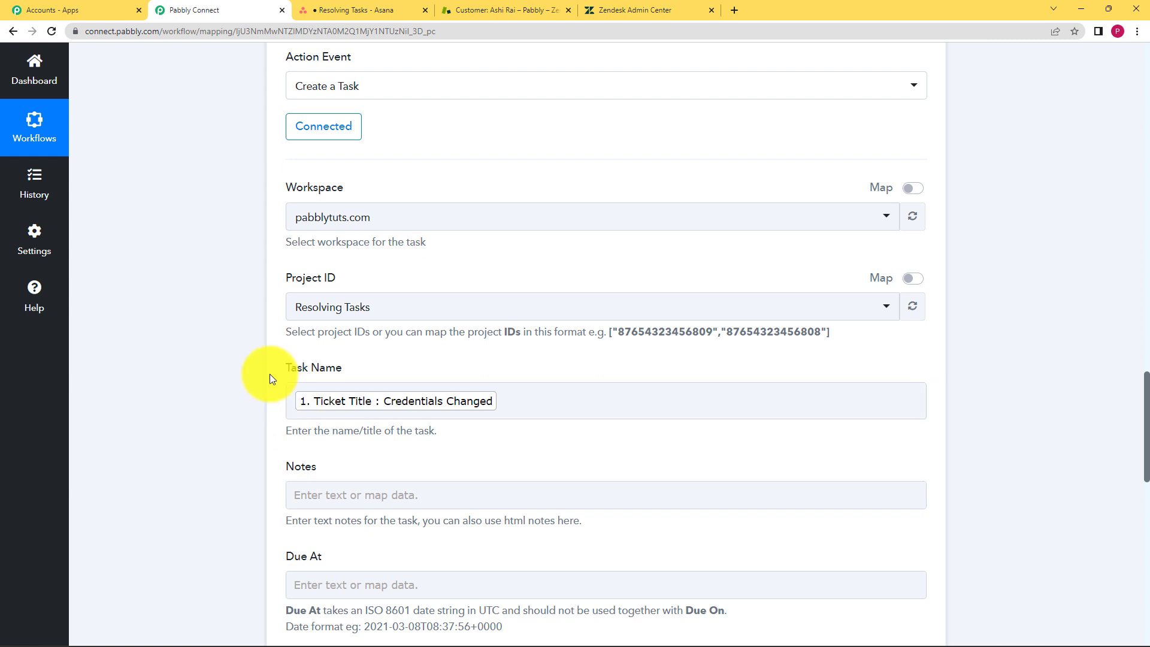
scroll(263, 389, down, 2)
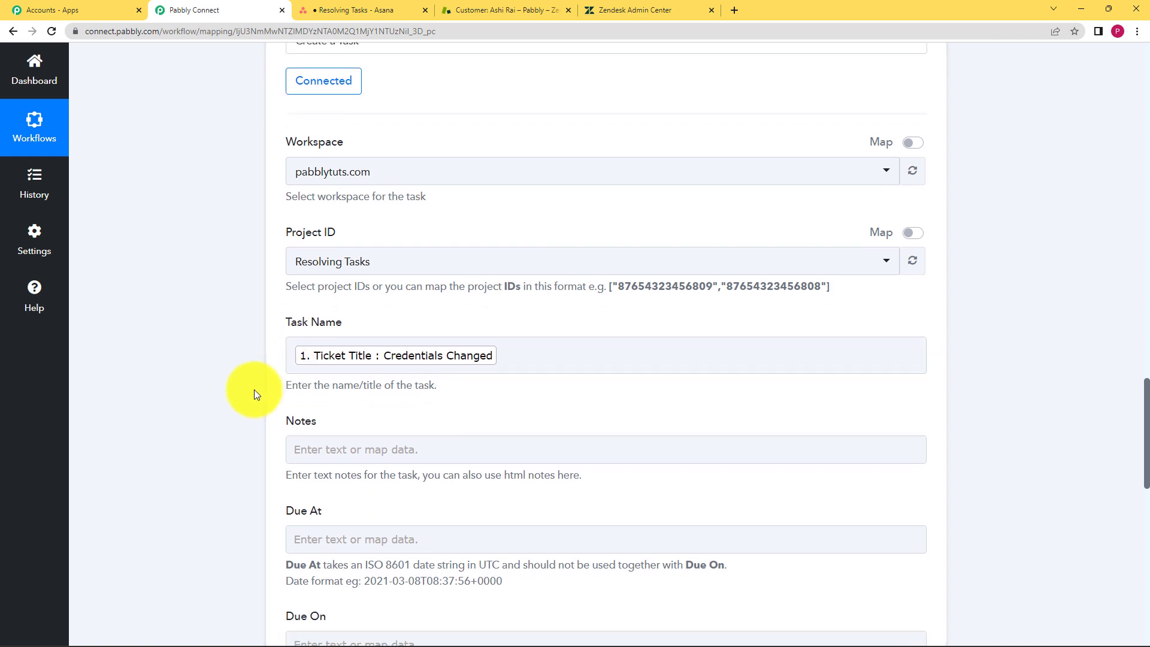
Insert the Zendesk Ticket Description into Notes, followed by a new line.
click(303, 375)
scroll(261, 379, down, 2)
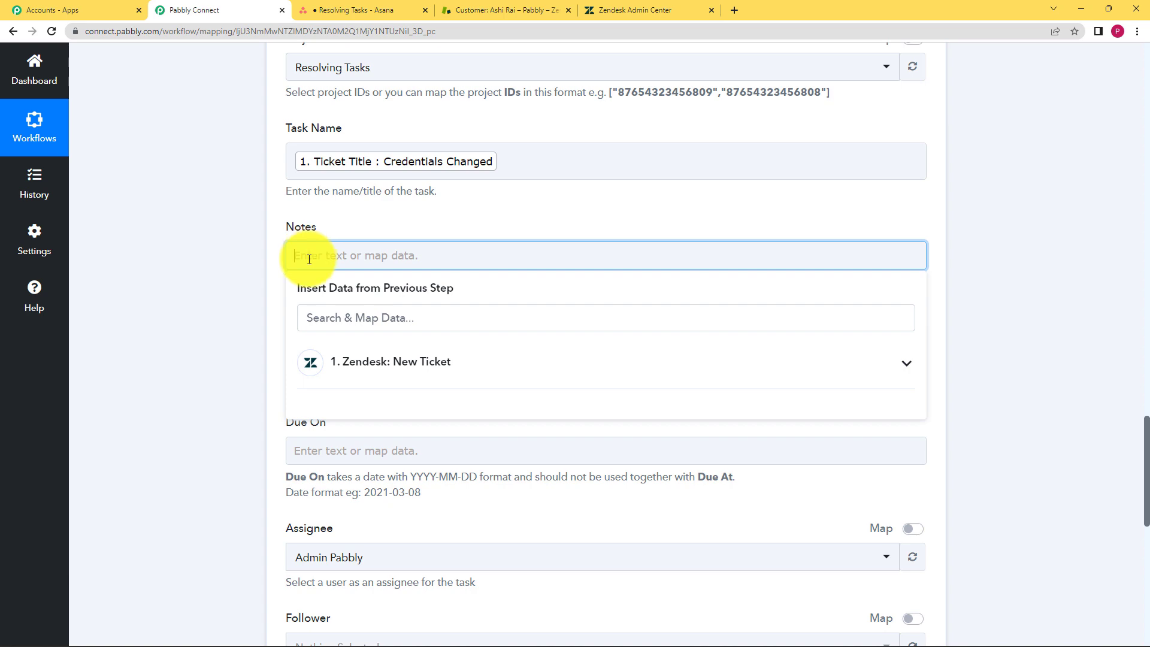
scroll(268, 285, down, 3)
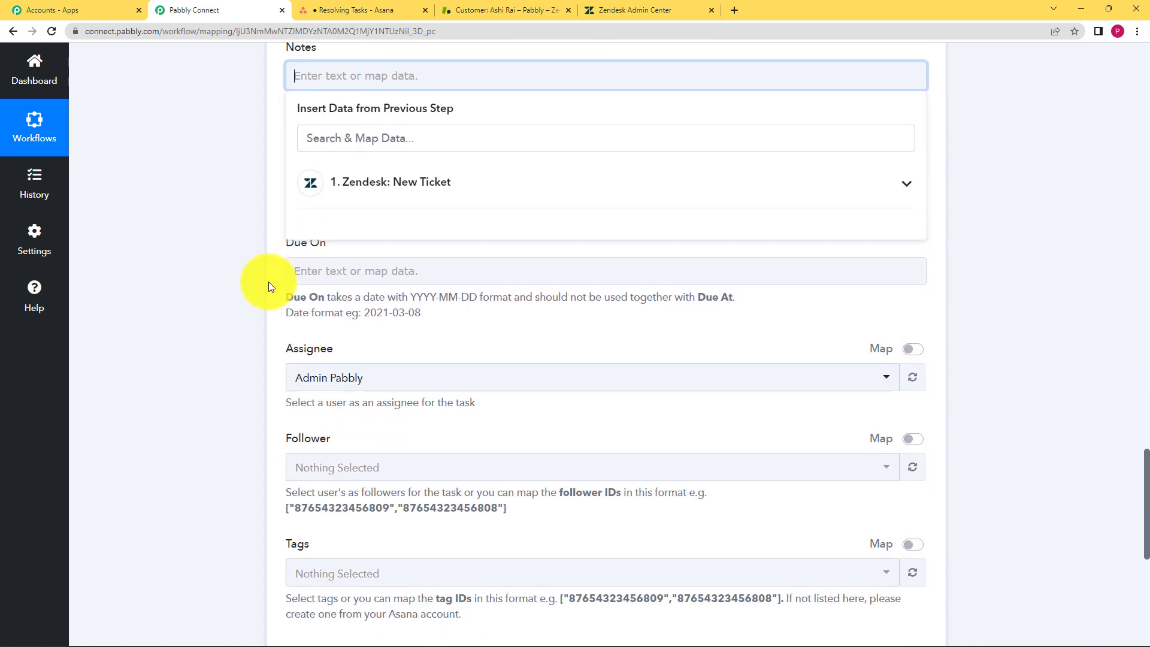
scroll(250, 221, up, 2)
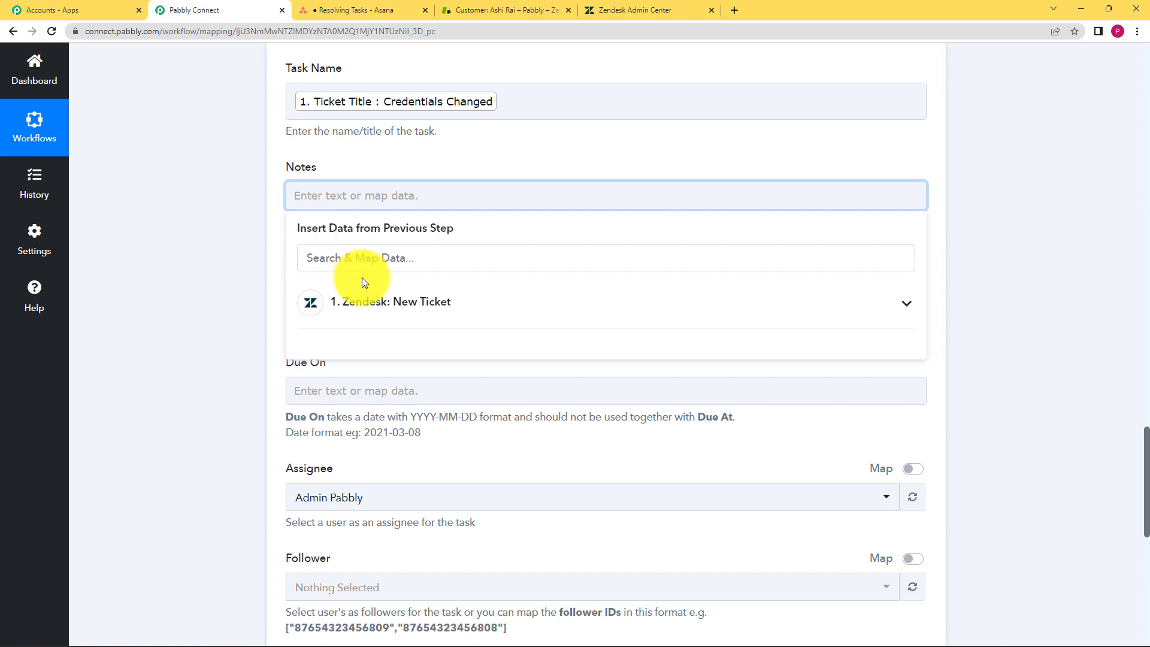
click(374, 303)
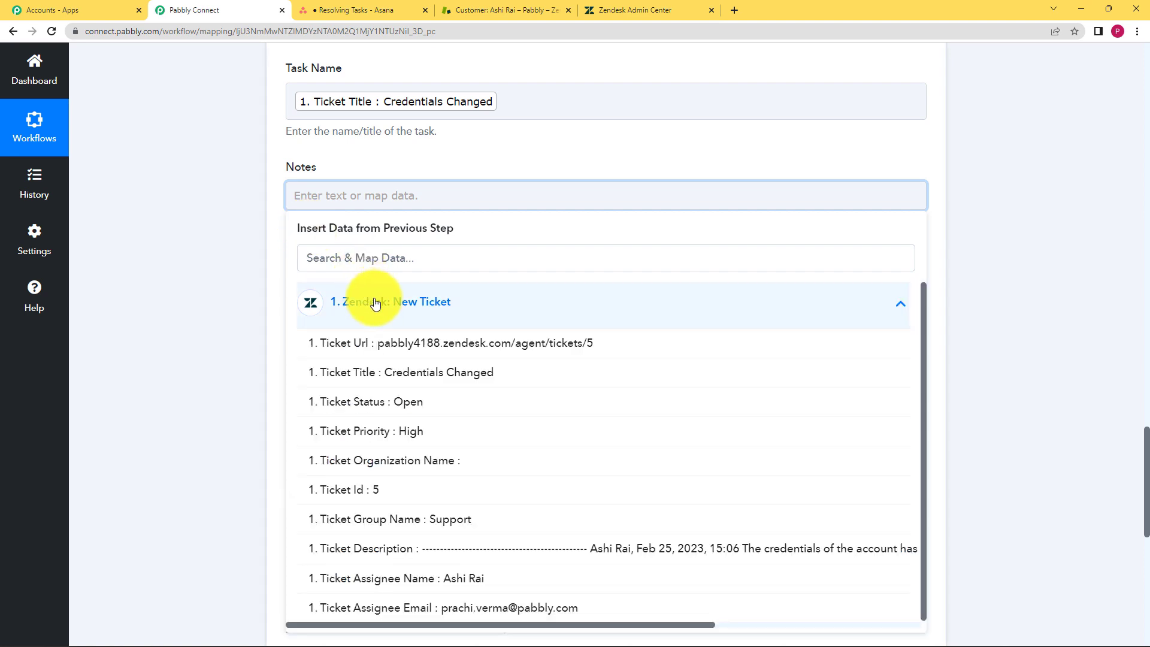
click(462, 549)
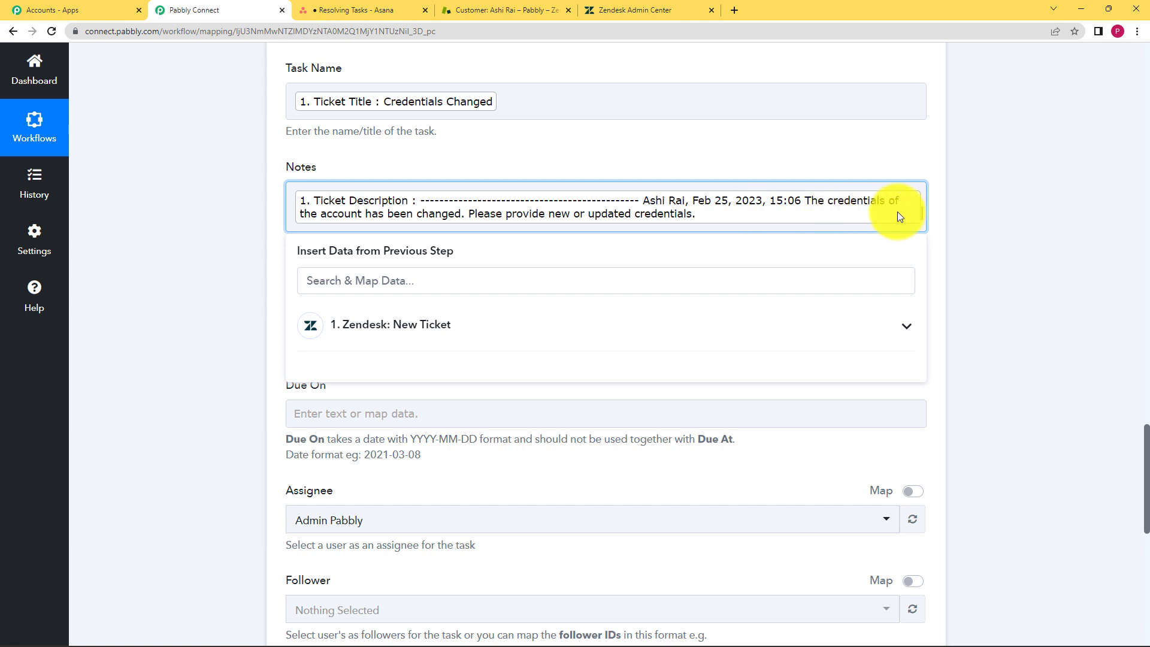
key(Return)
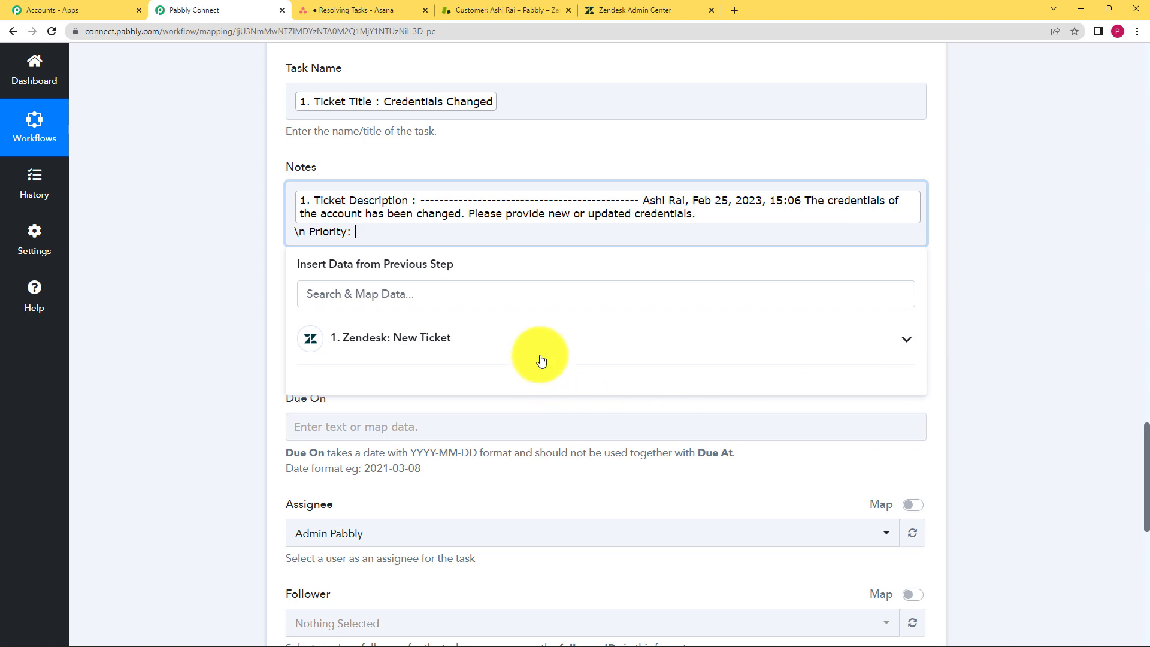
Add Ticket Priority and Ticket Group Name after the Priority and Group labels in Notes.
click(535, 339)
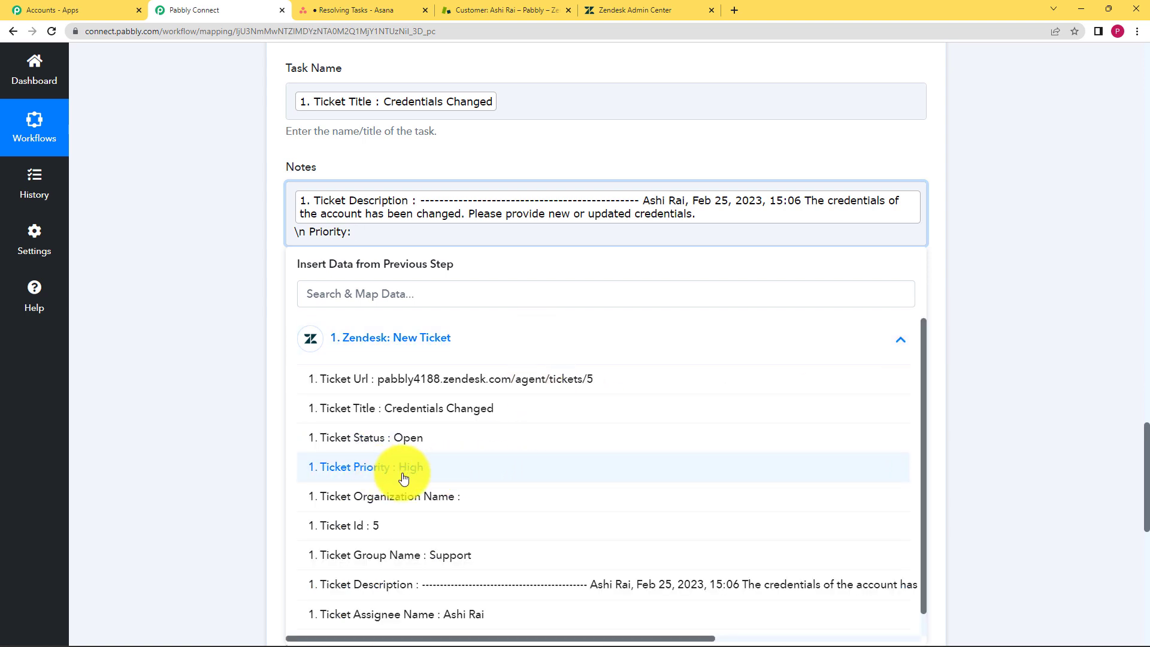
click(403, 478)
click(386, 346)
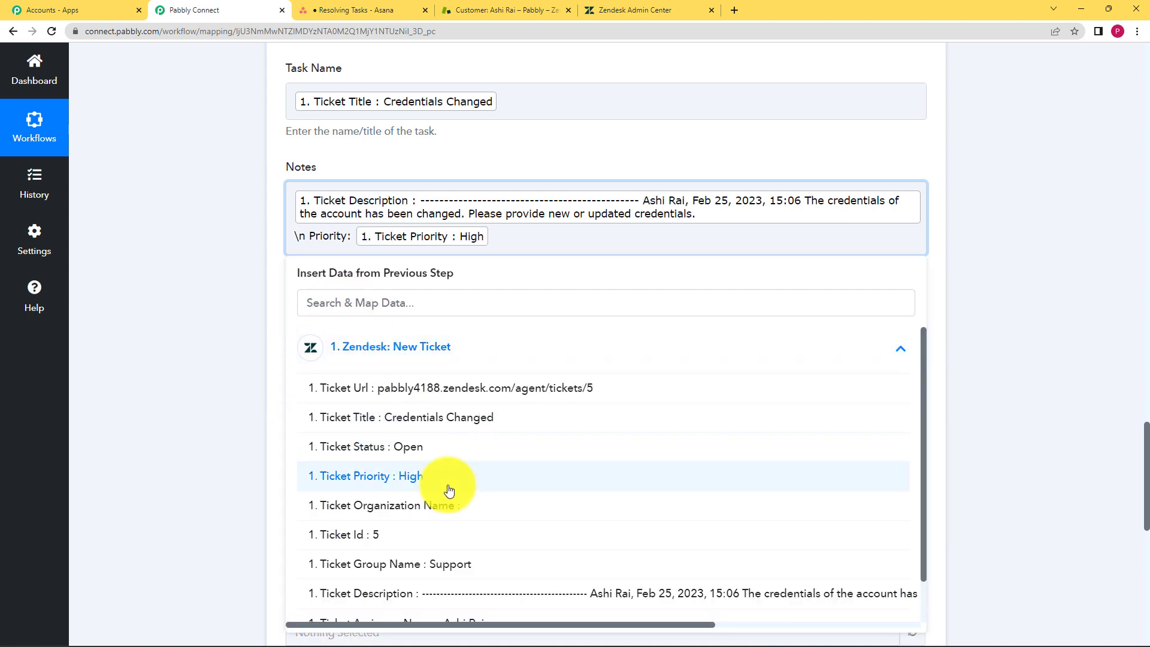
scroll(452, 539, down, 1)
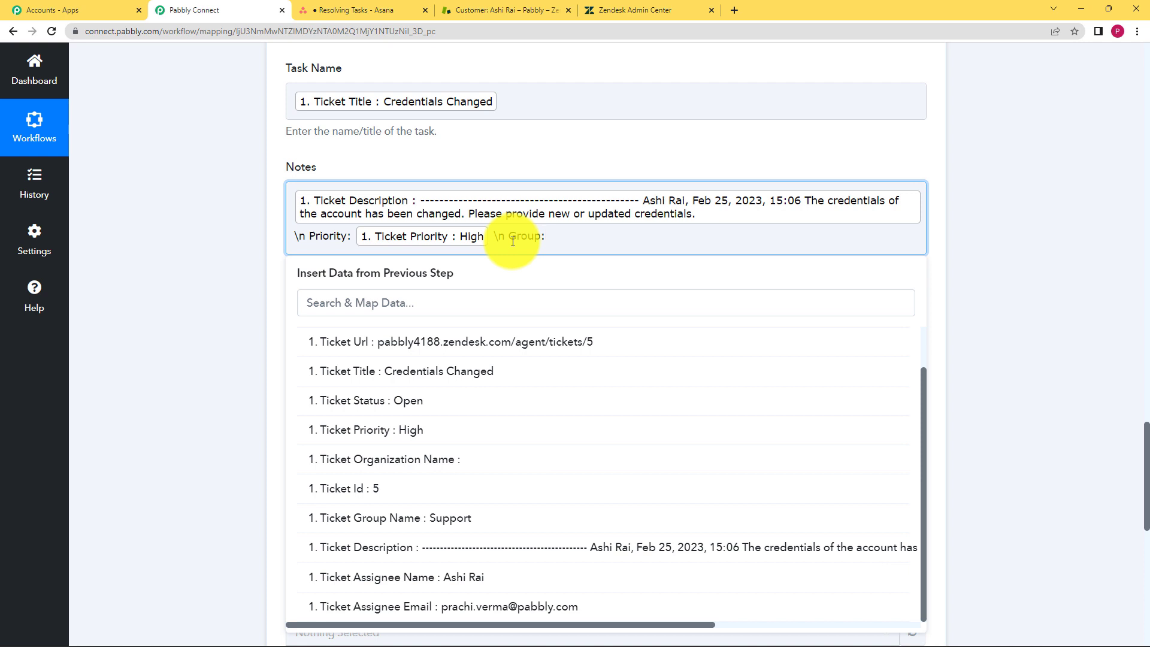
click(458, 518)
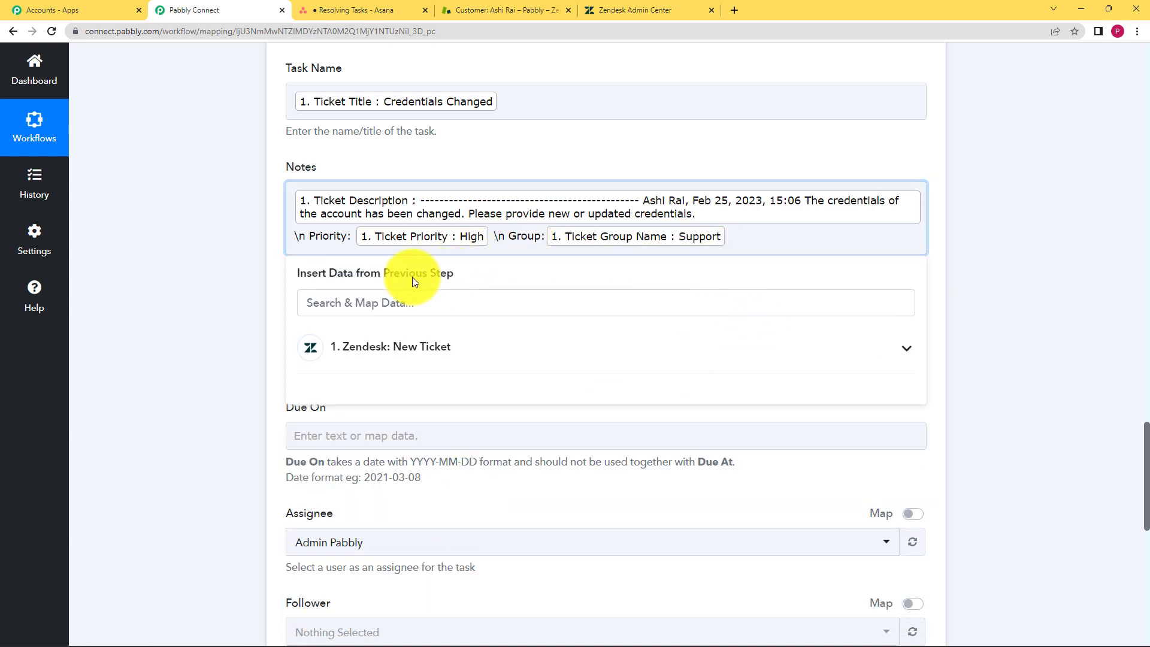
click(267, 295)
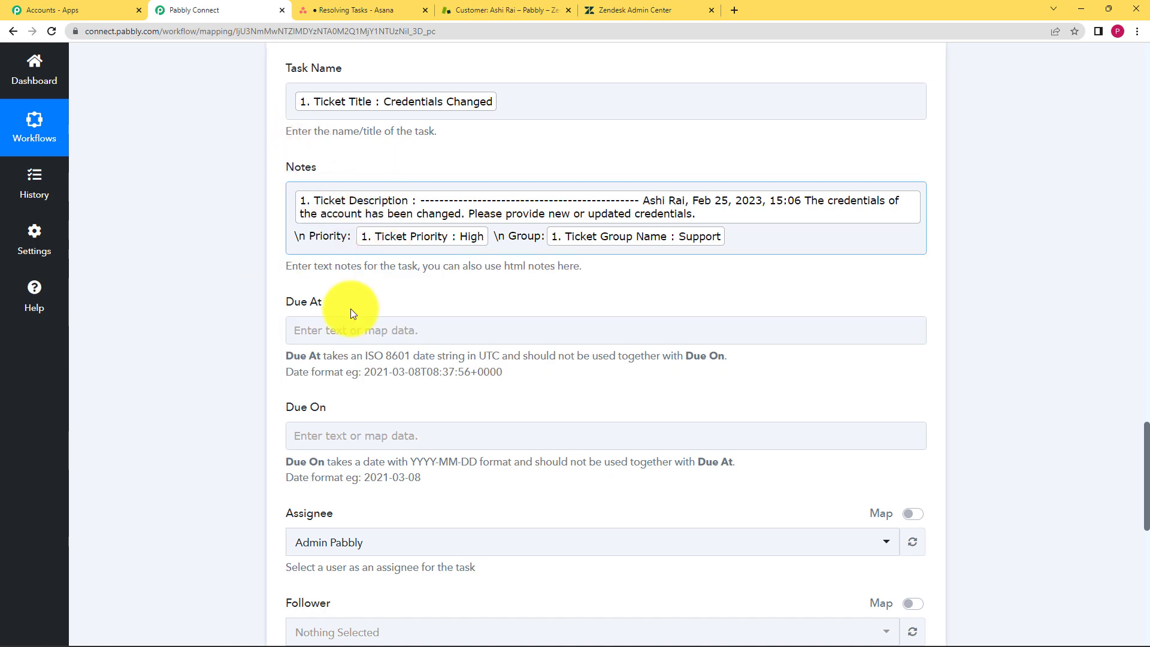
Assign the Asana task to the admin user, briefly checking the Zendesk tab.
scroll(314, 179, down, 3)
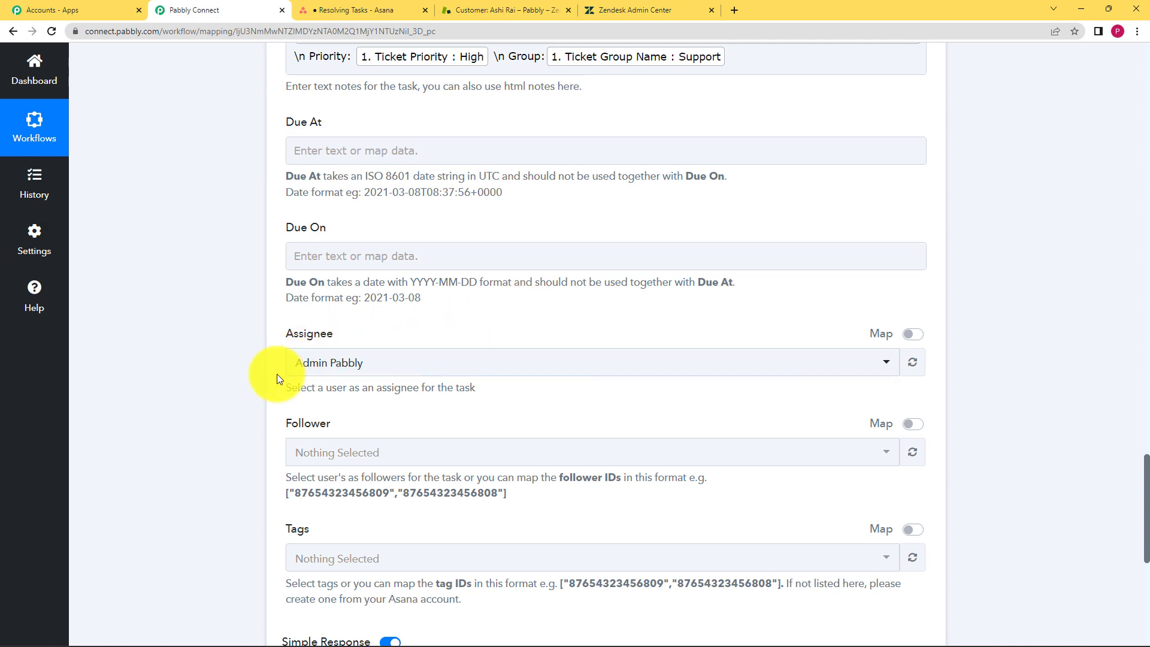
scroll(272, 362, down, 2)
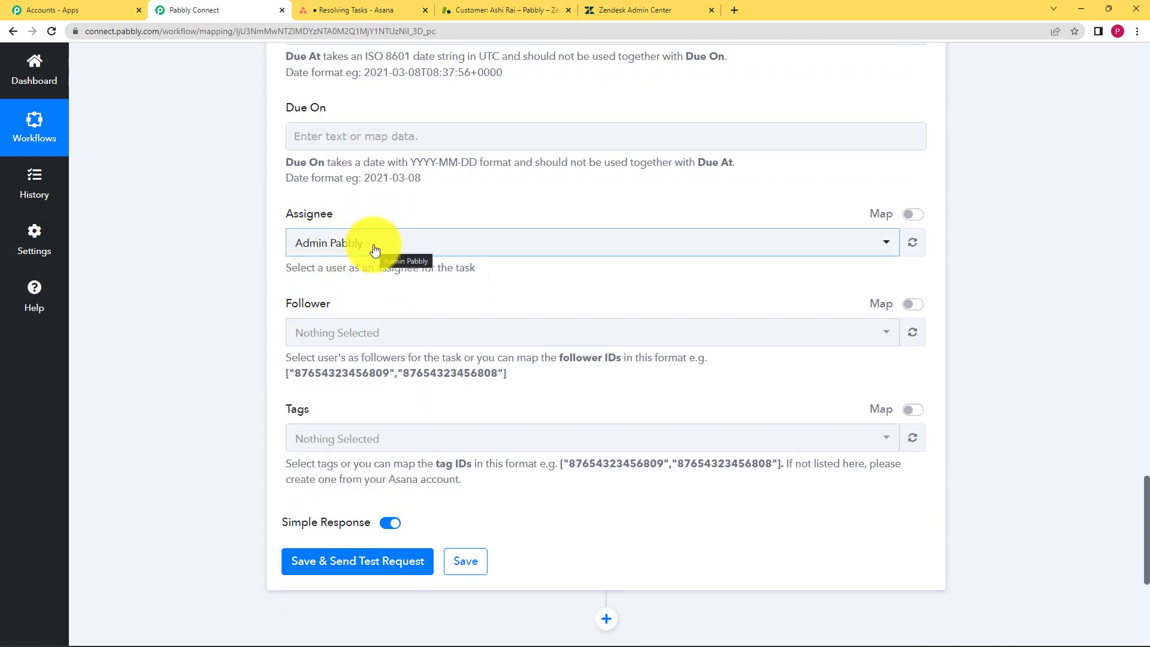
click(375, 248)
click(385, 305)
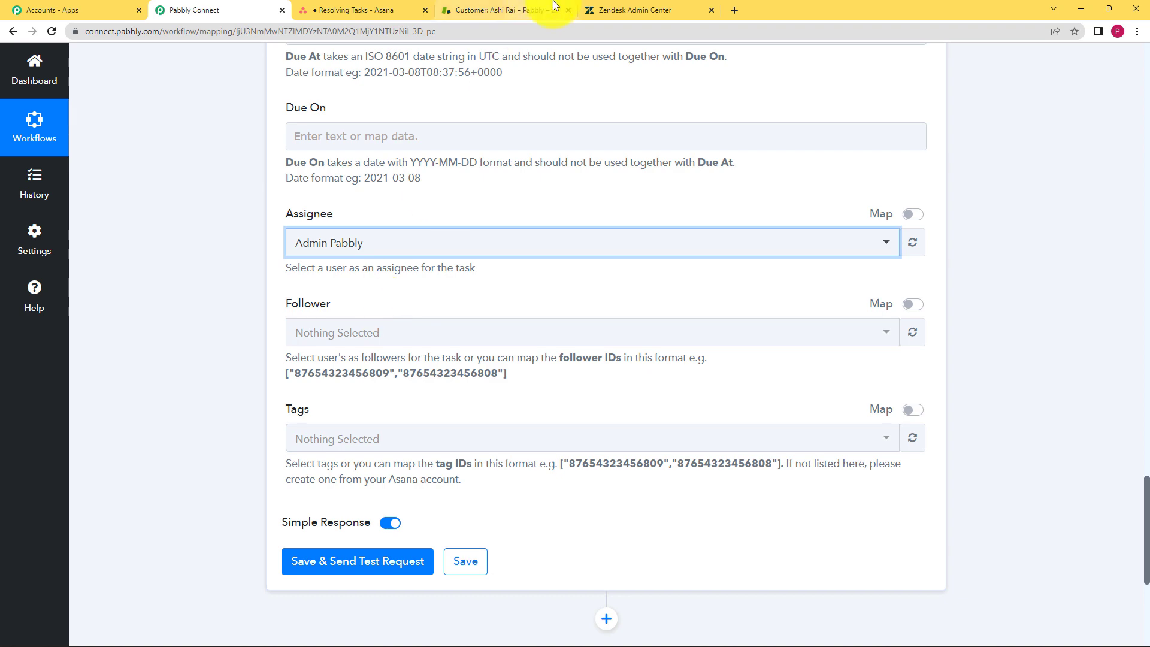
click(663, 8)
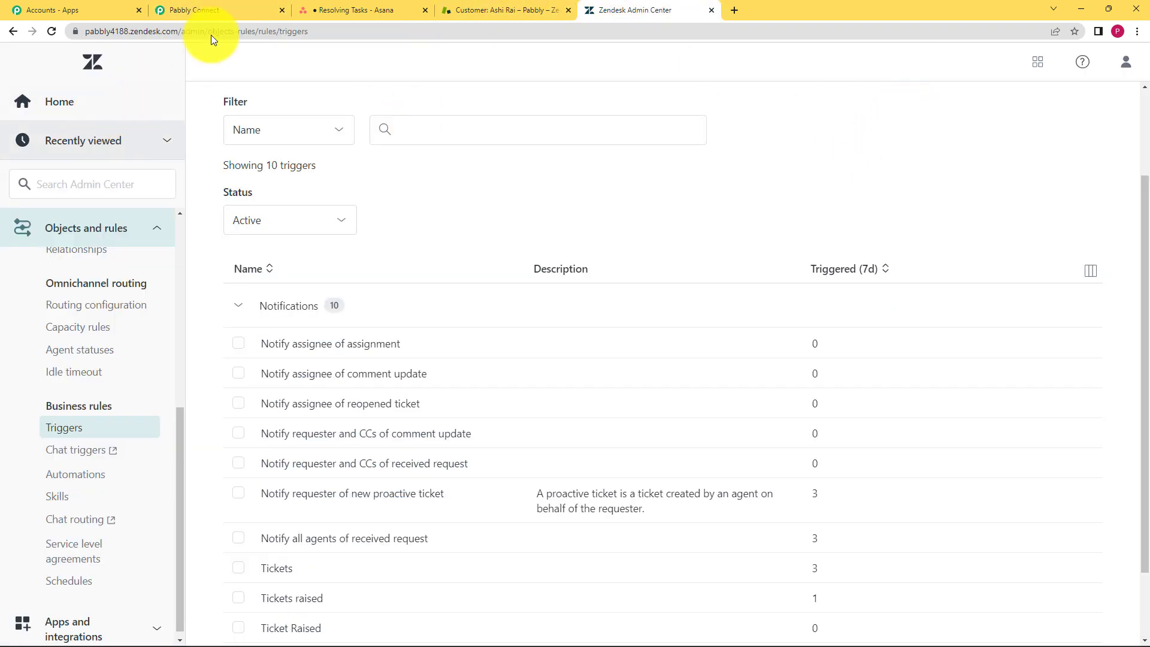
click(236, 7)
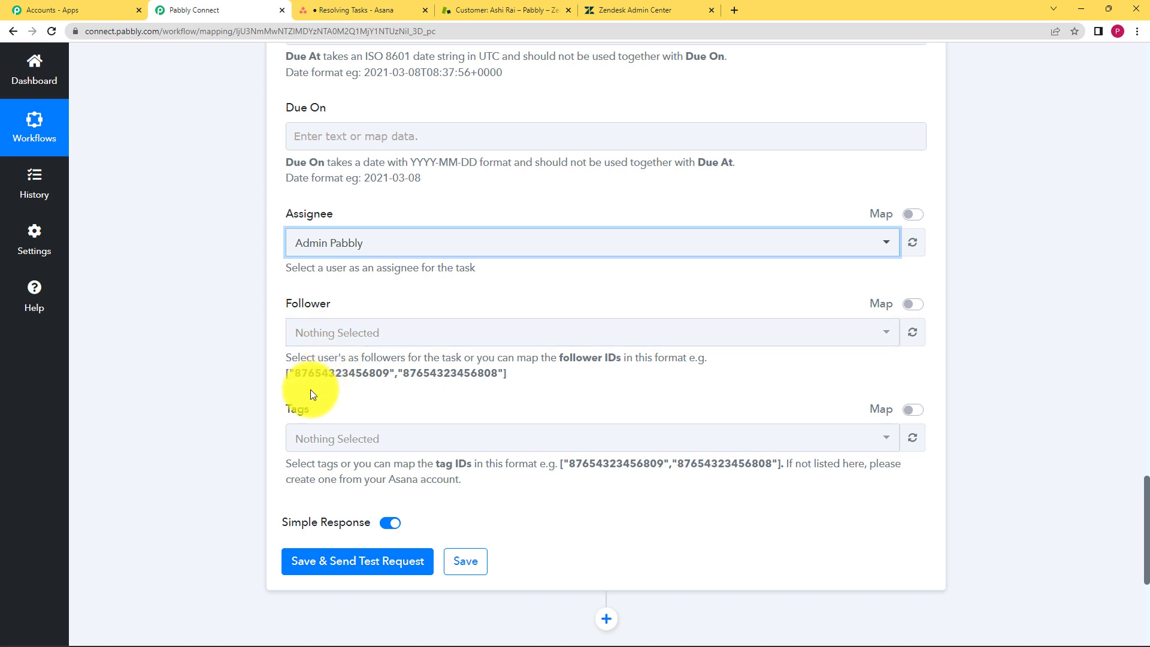
scroll(237, 389, down, 2)
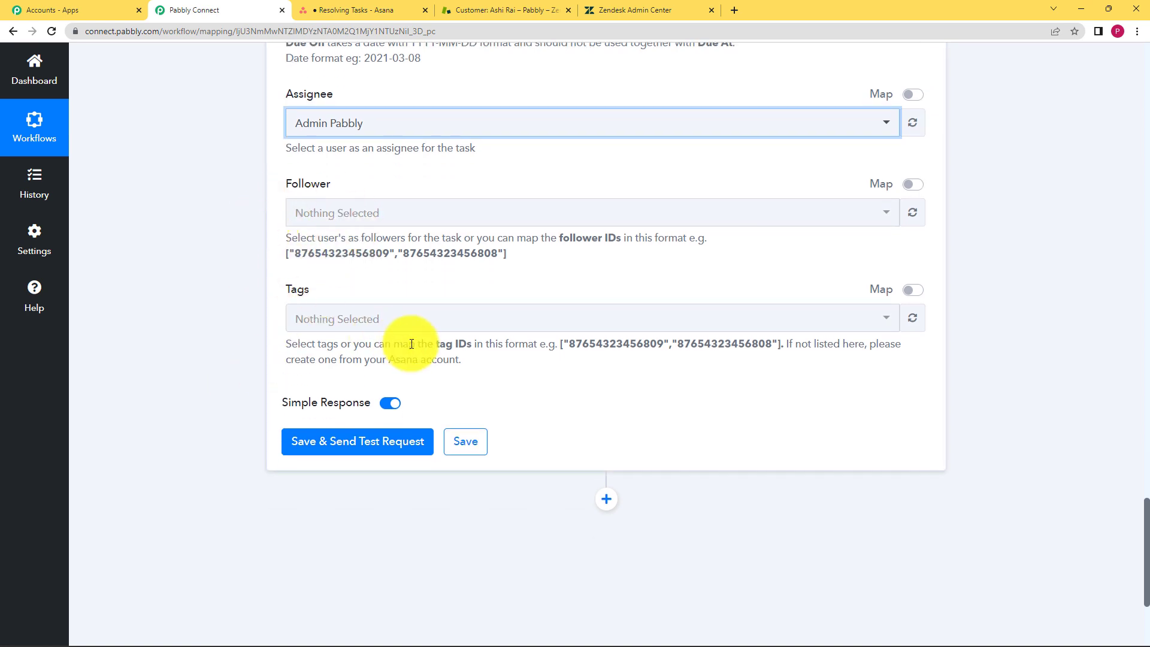
Save and test the Asana step, then review the returned task ID and project ID.
click(378, 449)
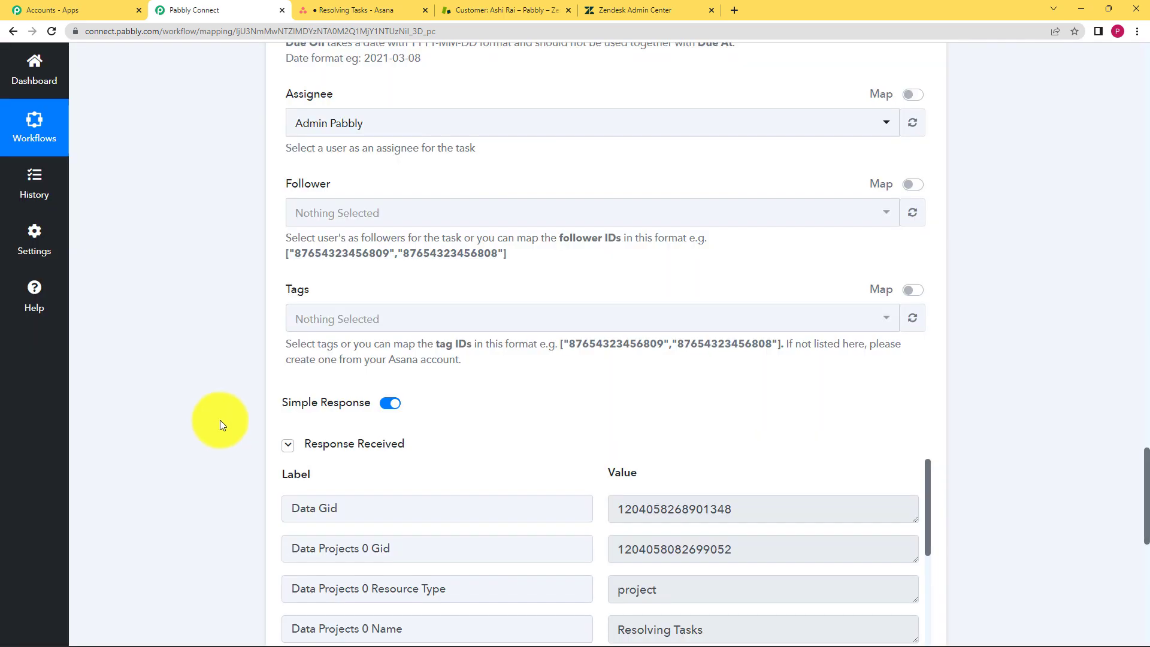
scroll(221, 418, down, 3)
scroll(534, 393, down, 2)
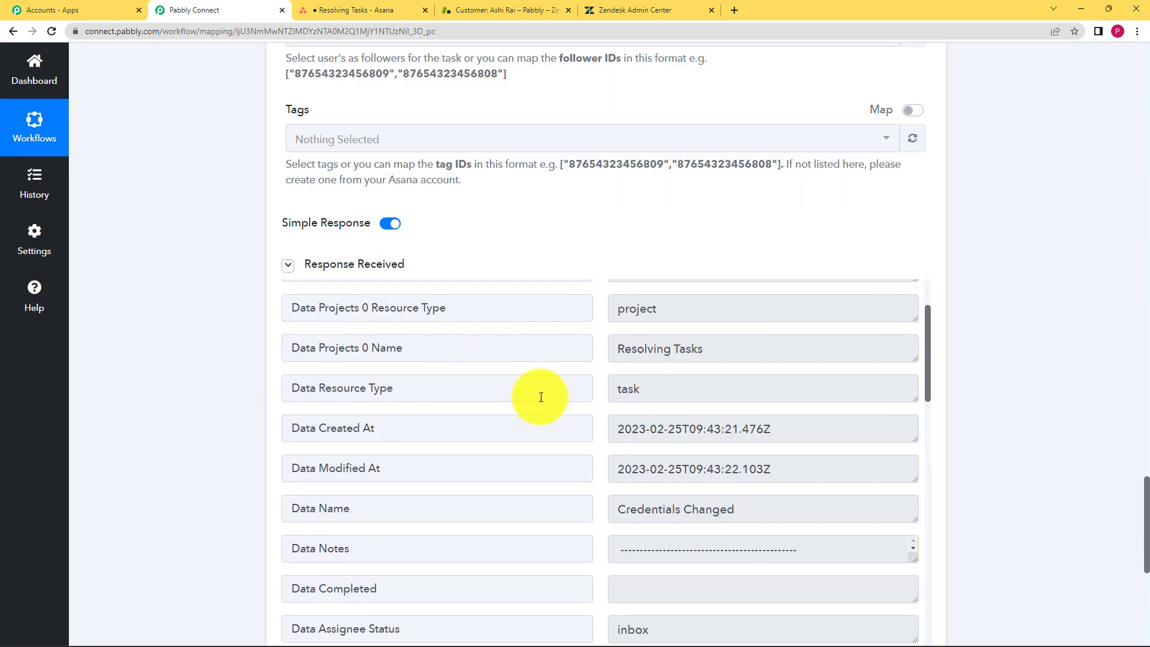
scroll(600, 413, down, 3)
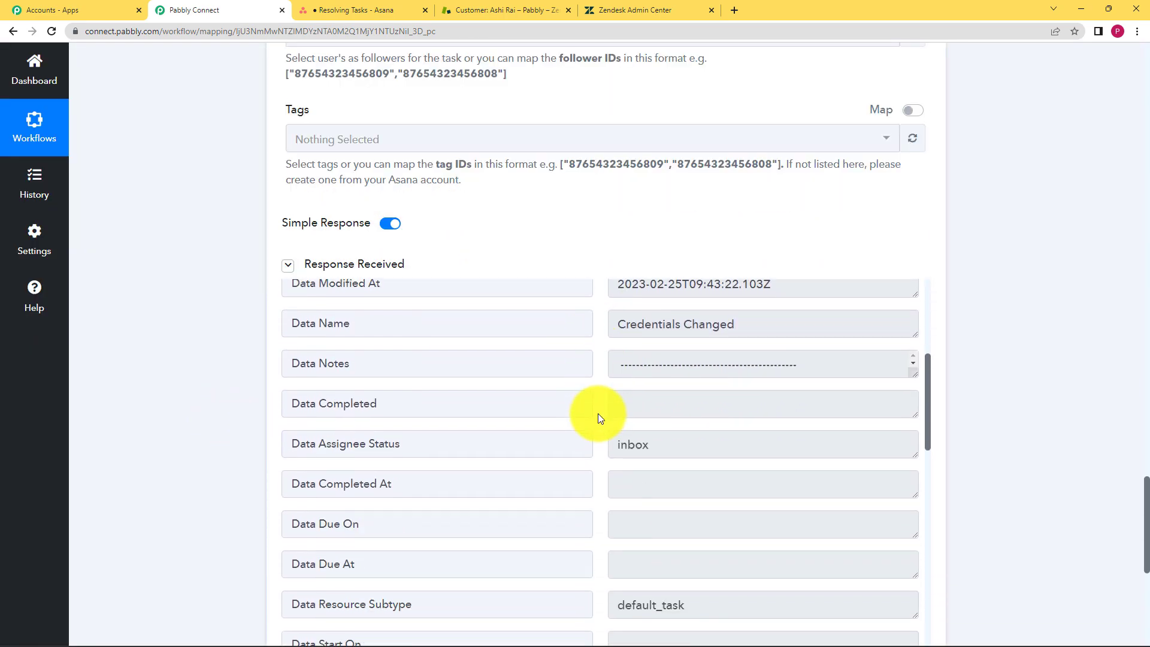
scroll(598, 413, down, 10)
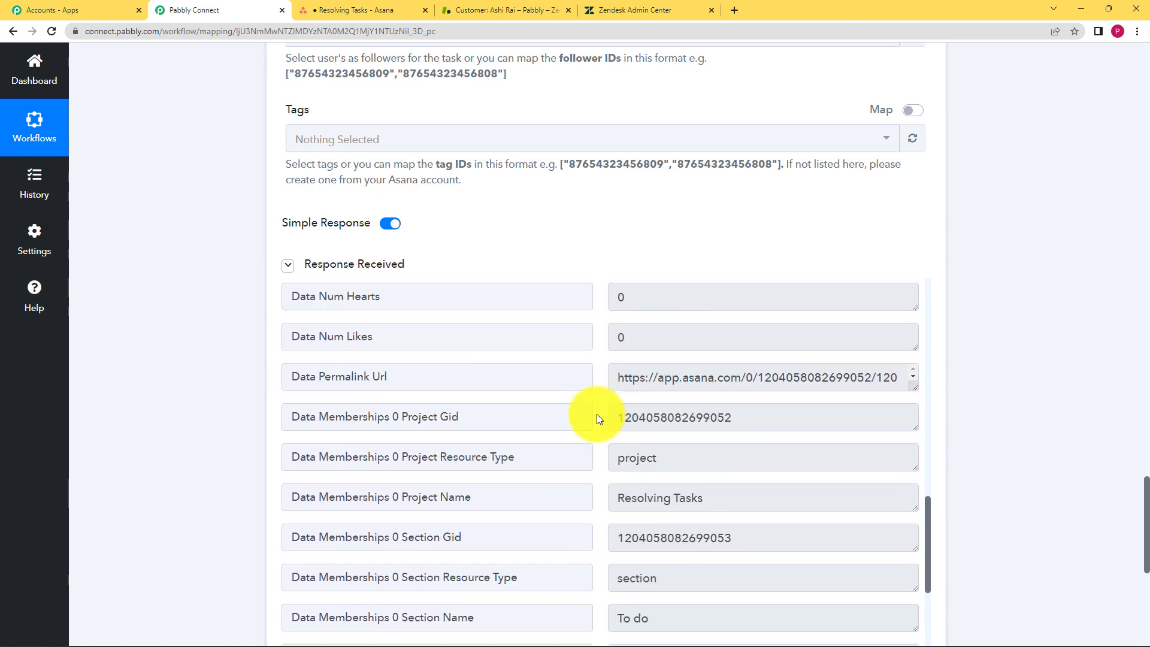
scroll(597, 414, up, 8)
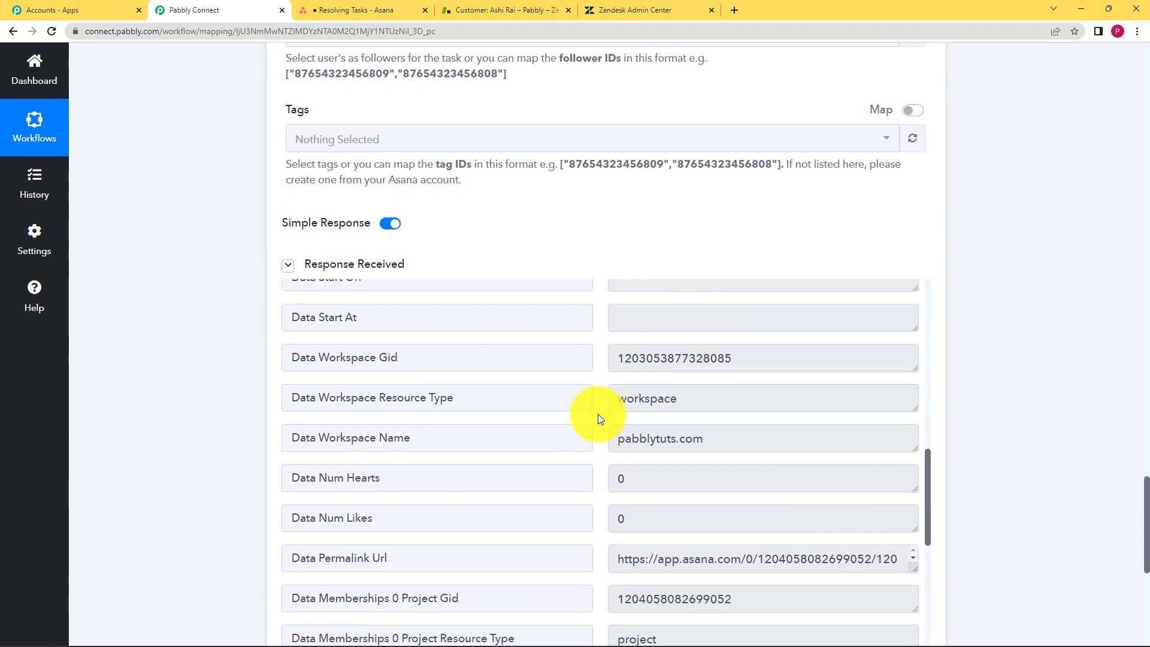
scroll(598, 414, up, 6)
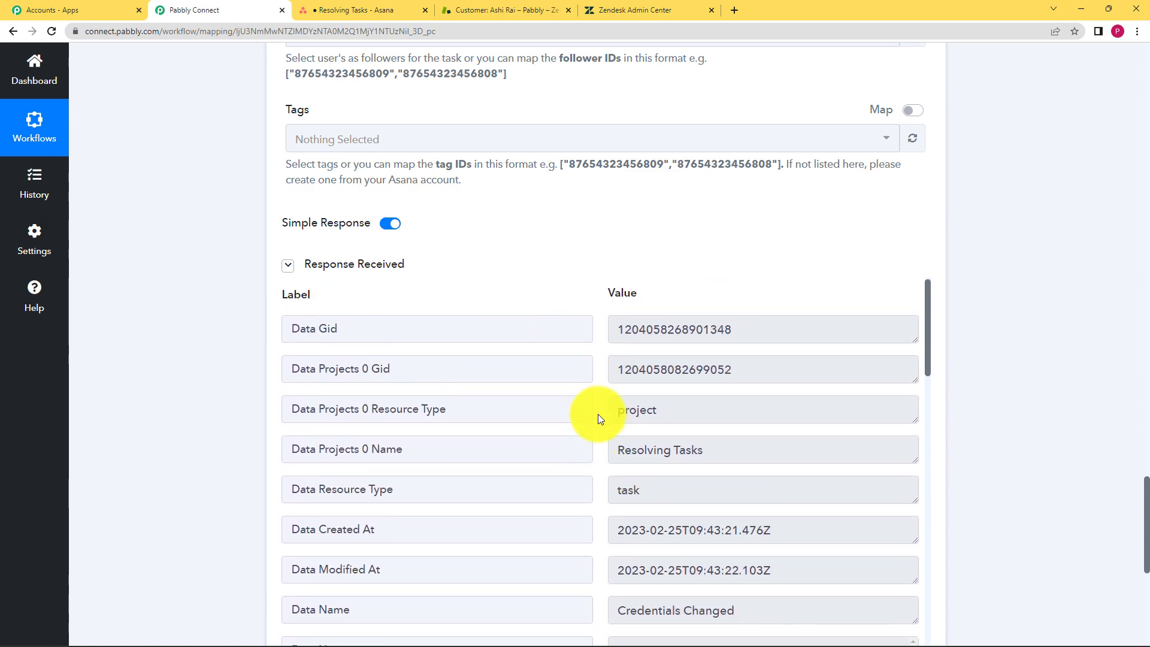
drag(726, 329, 593, 344)
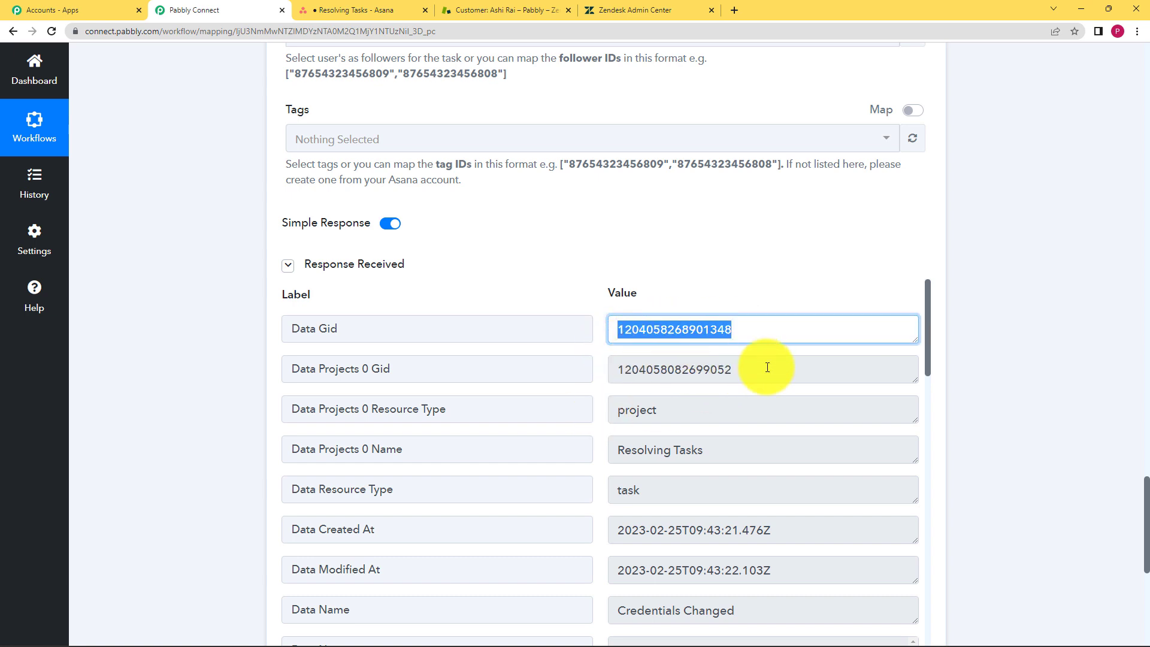
drag(764, 364, 549, 400)
drag(675, 411, 567, 415)
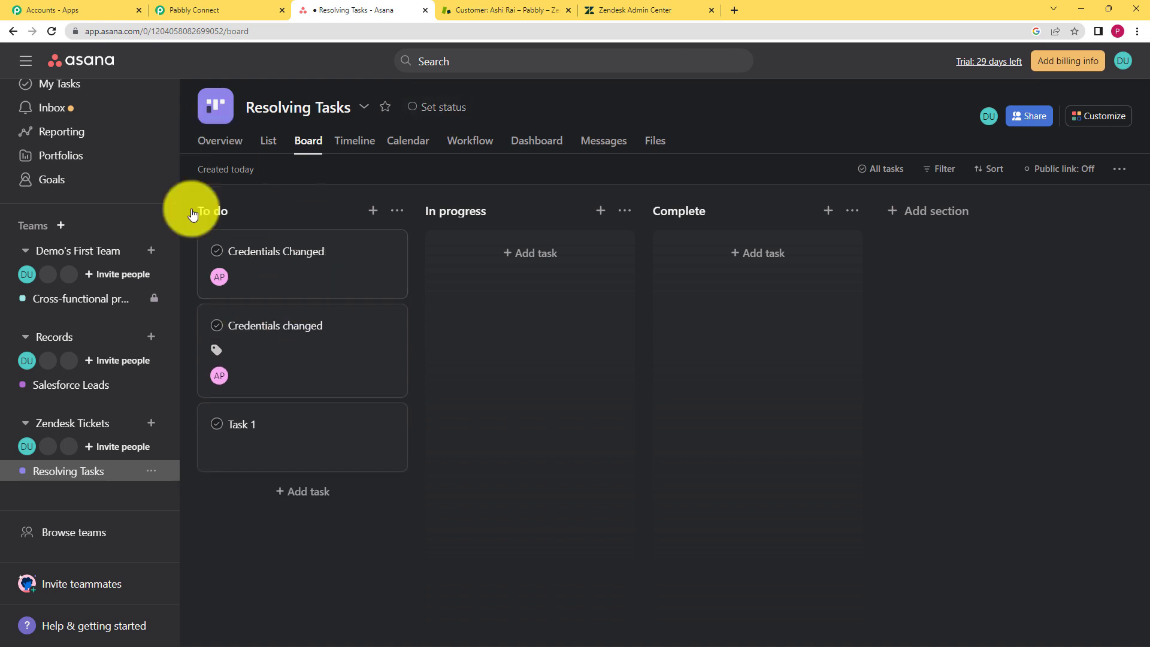
Check the response's Resolving Tasks project, Credentials Changed task name and To do section.
click(200, 9)
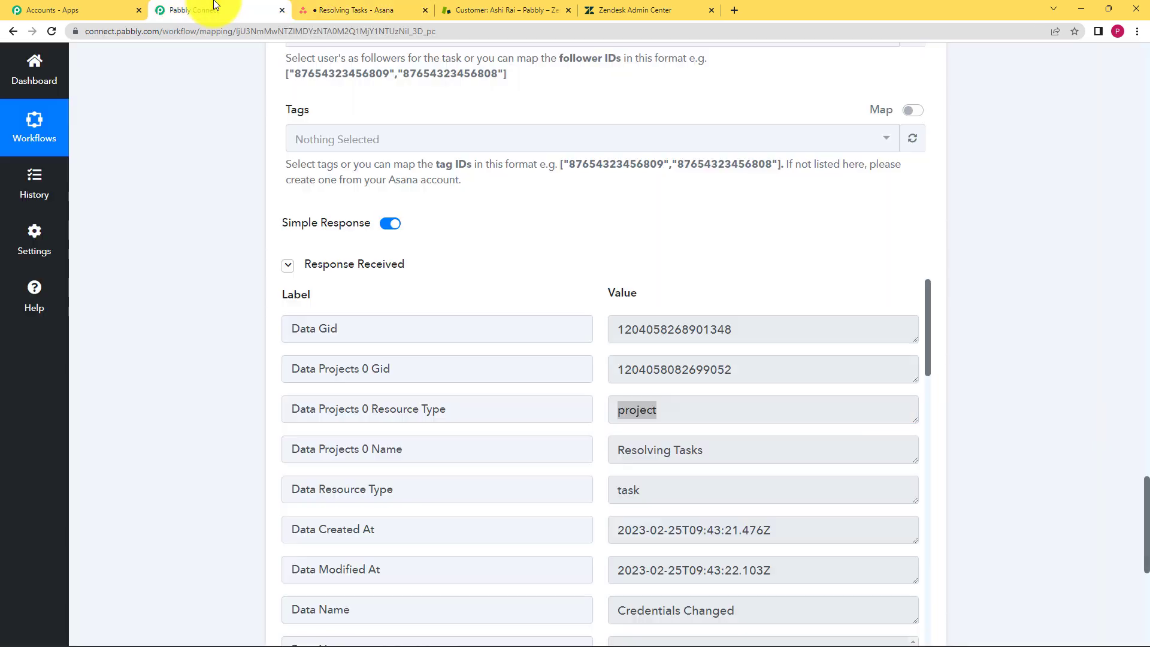
click(596, 449)
click(684, 452)
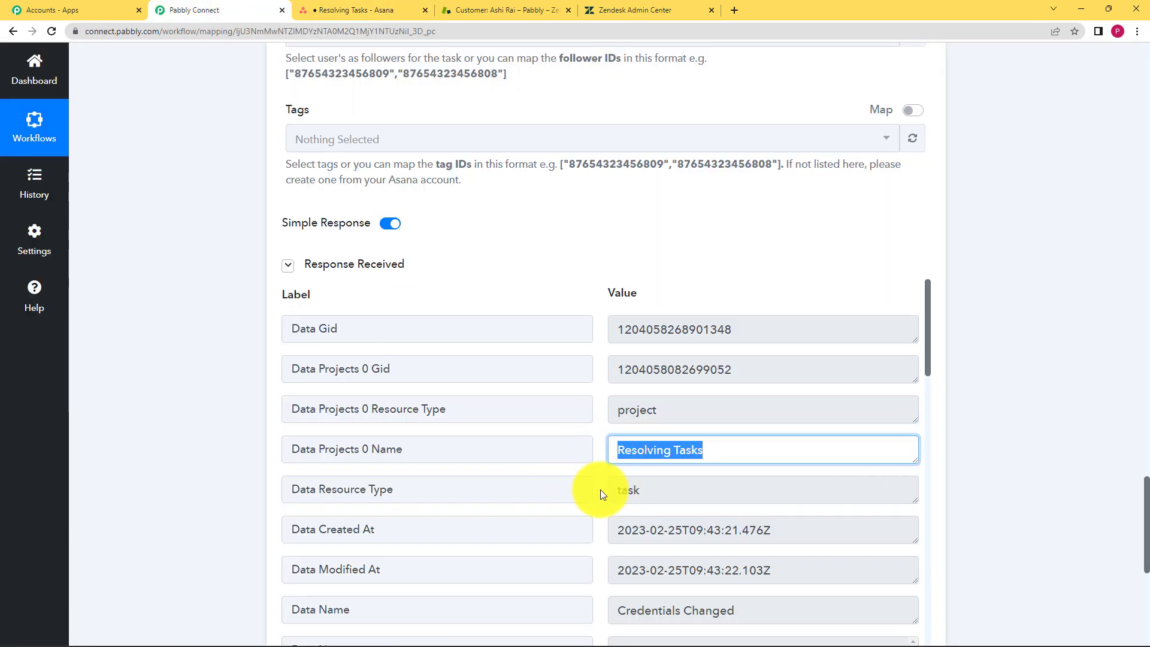
click(601, 490)
scroll(602, 489, down, 4)
scroll(718, 413, up, 1)
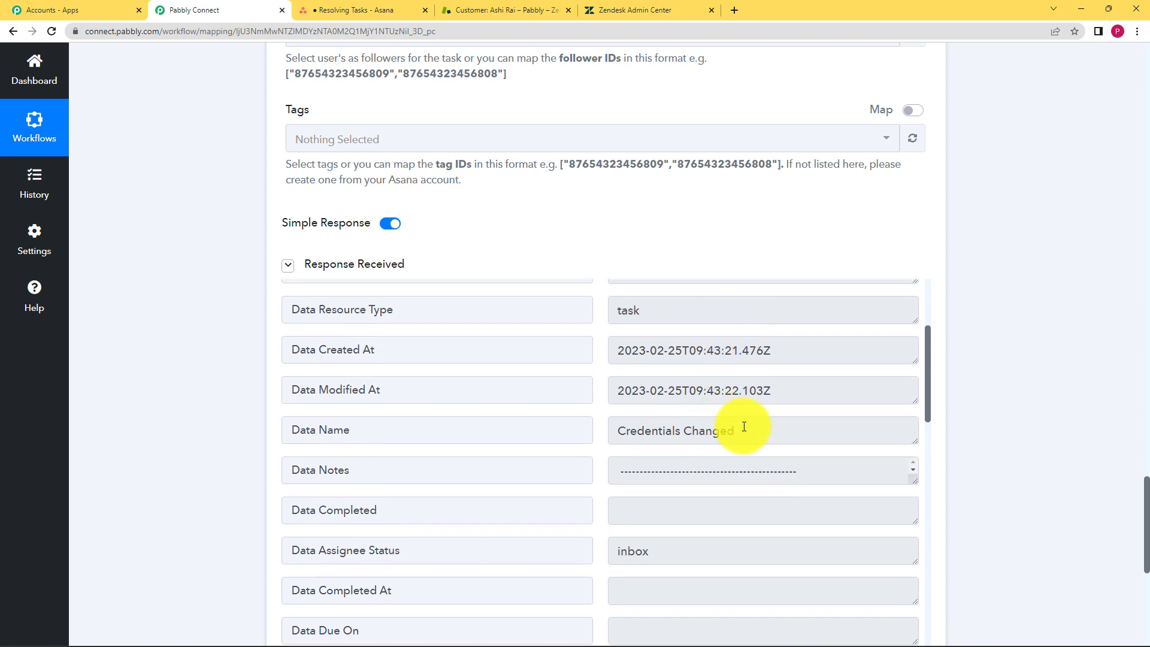
click(743, 429)
click(602, 443)
scroll(681, 406, down, 5)
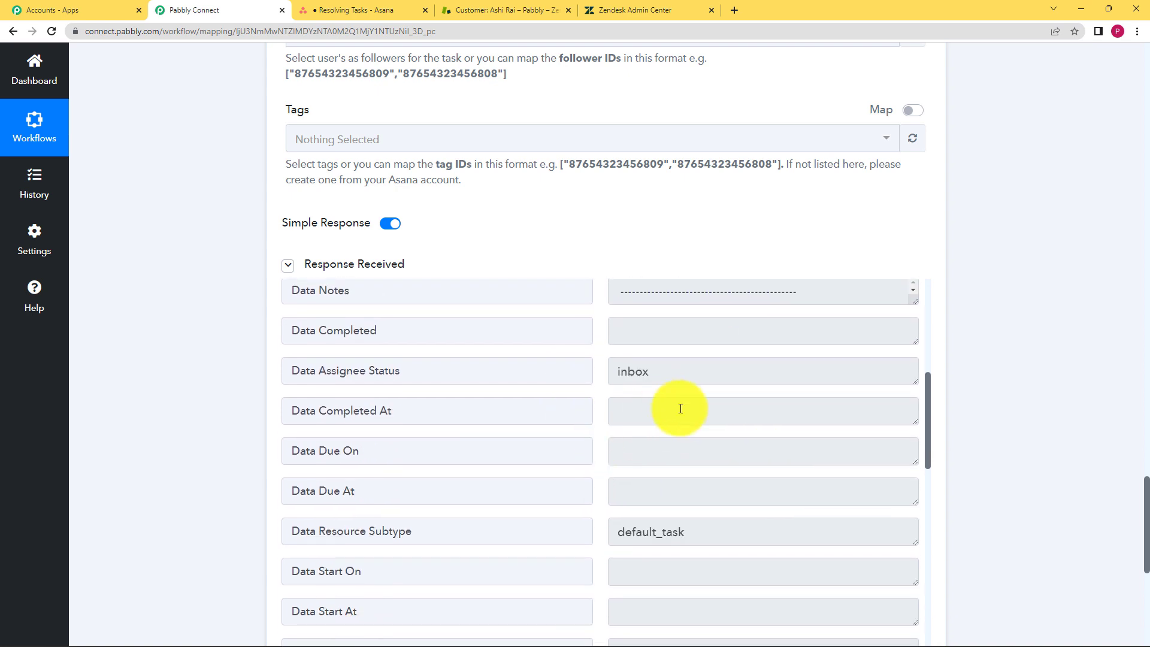
scroll(702, 505, down, 4)
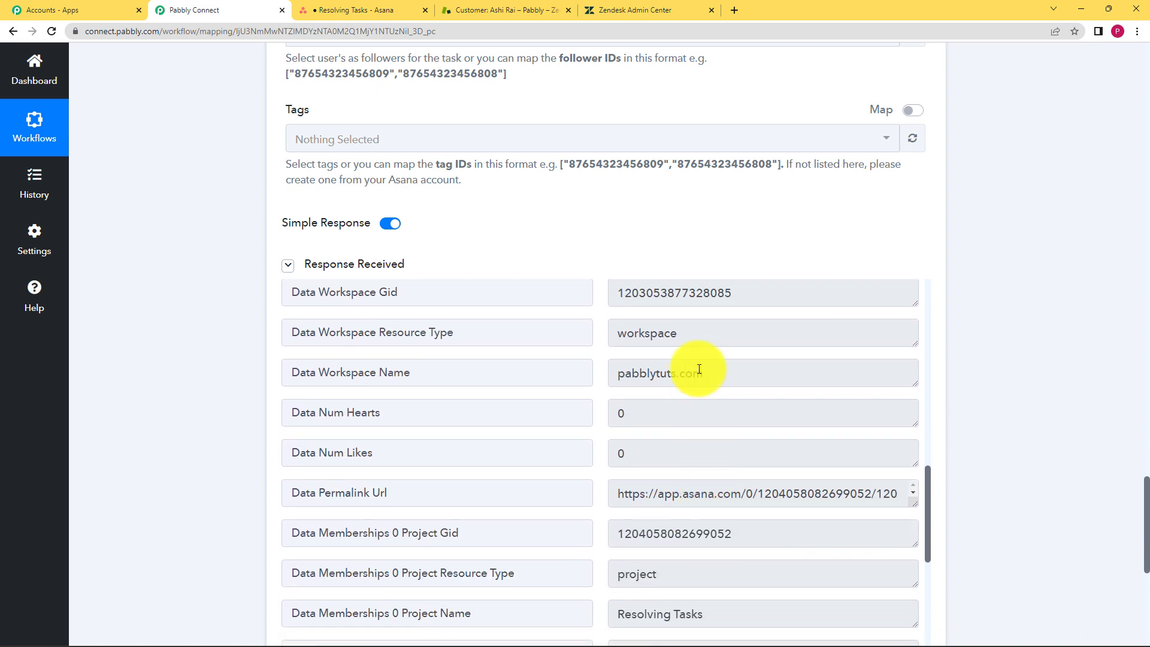
scroll(684, 488, down, 6)
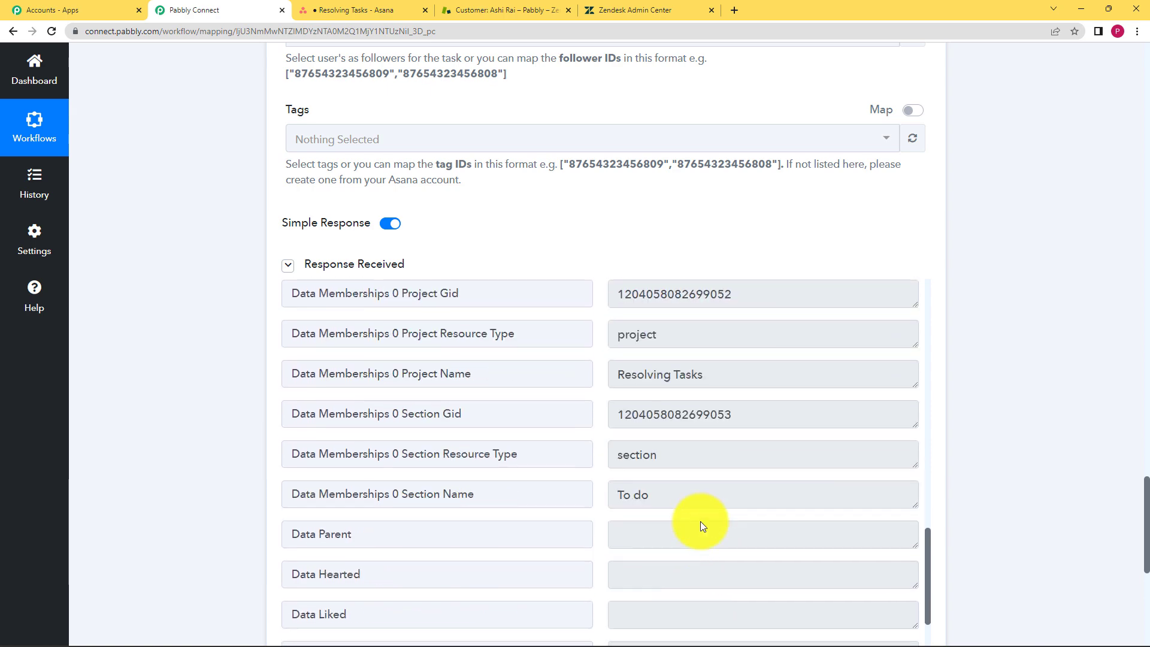
scroll(697, 523, down, 1)
click(631, 385)
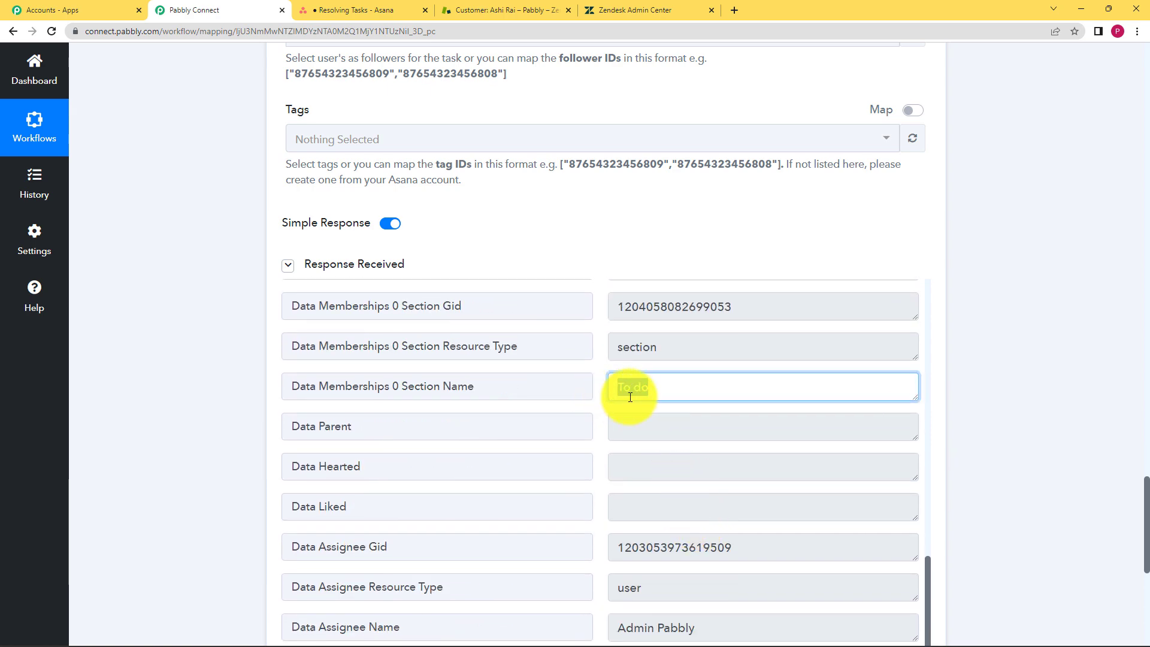
triple_click(629, 388)
click(293, 8)
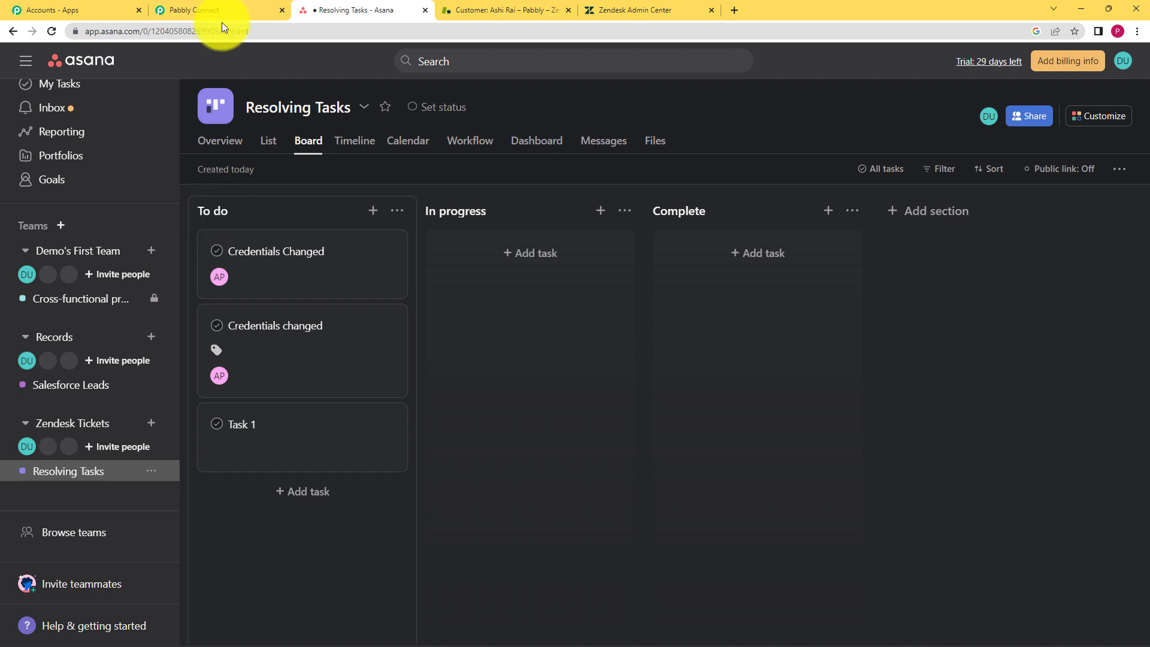
Review the To do section and assignee values in the test response.
click(220, 6)
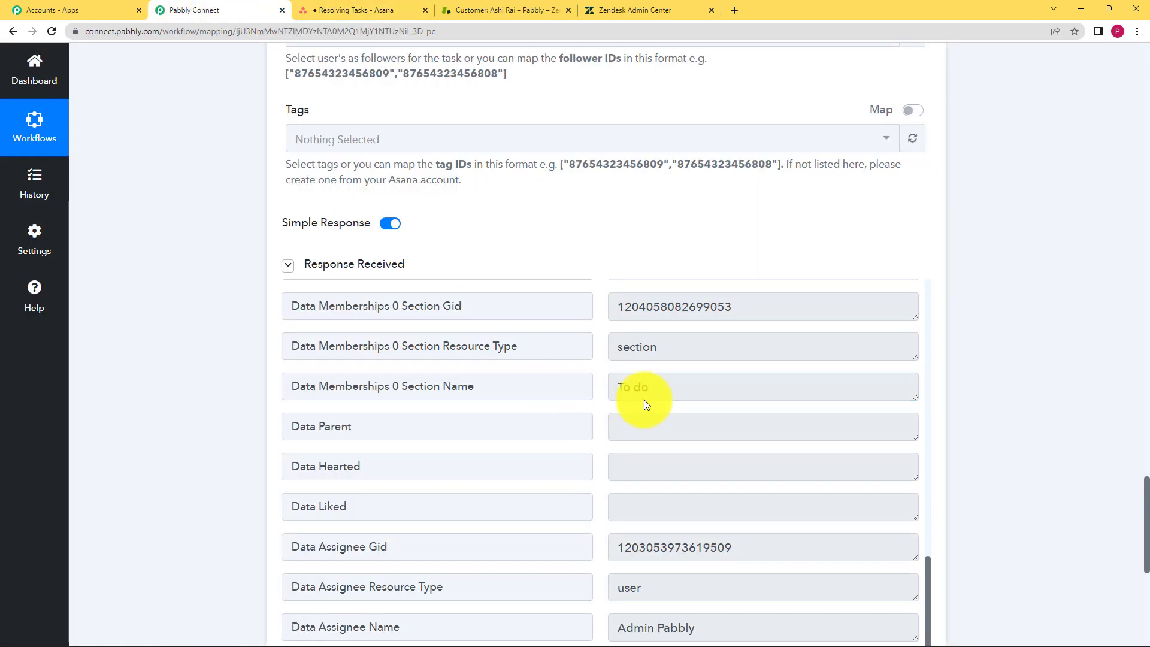
drag(649, 388, 595, 401)
click(598, 419)
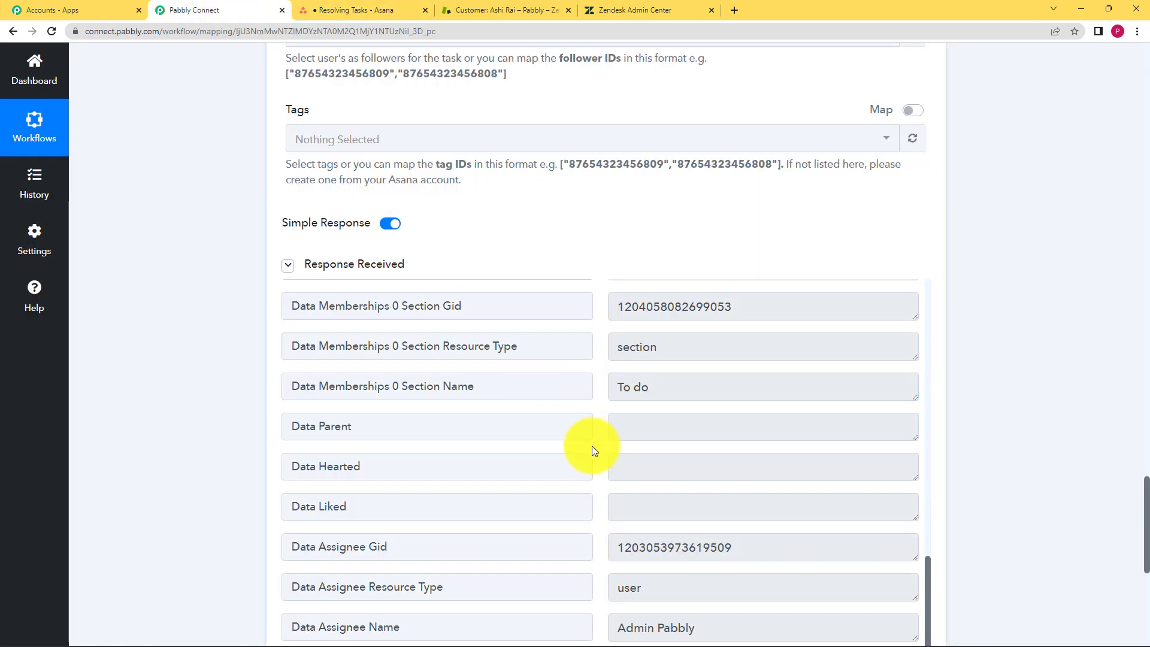
scroll(592, 448, down, 2)
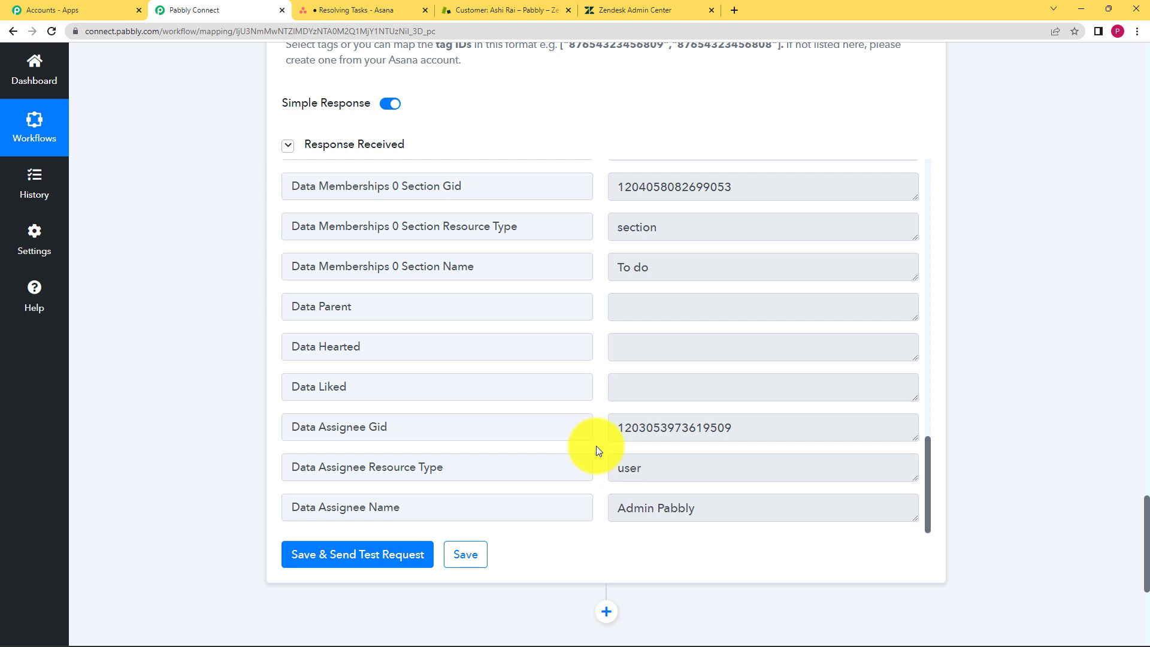
drag(719, 509, 603, 513)
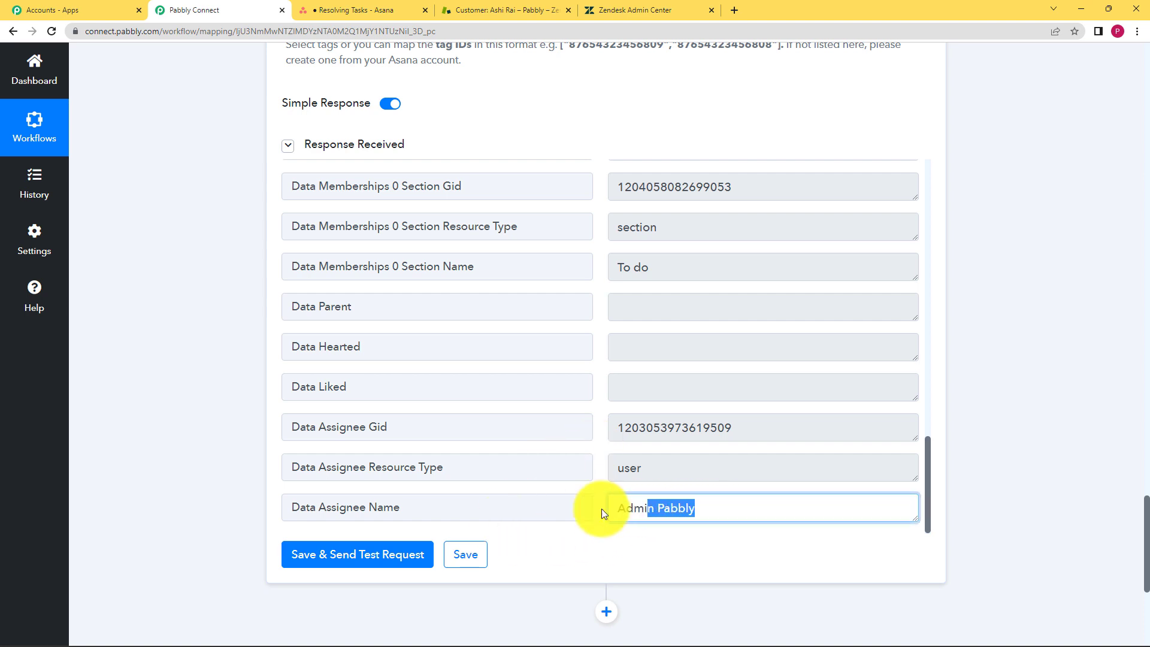
click(570, 559)
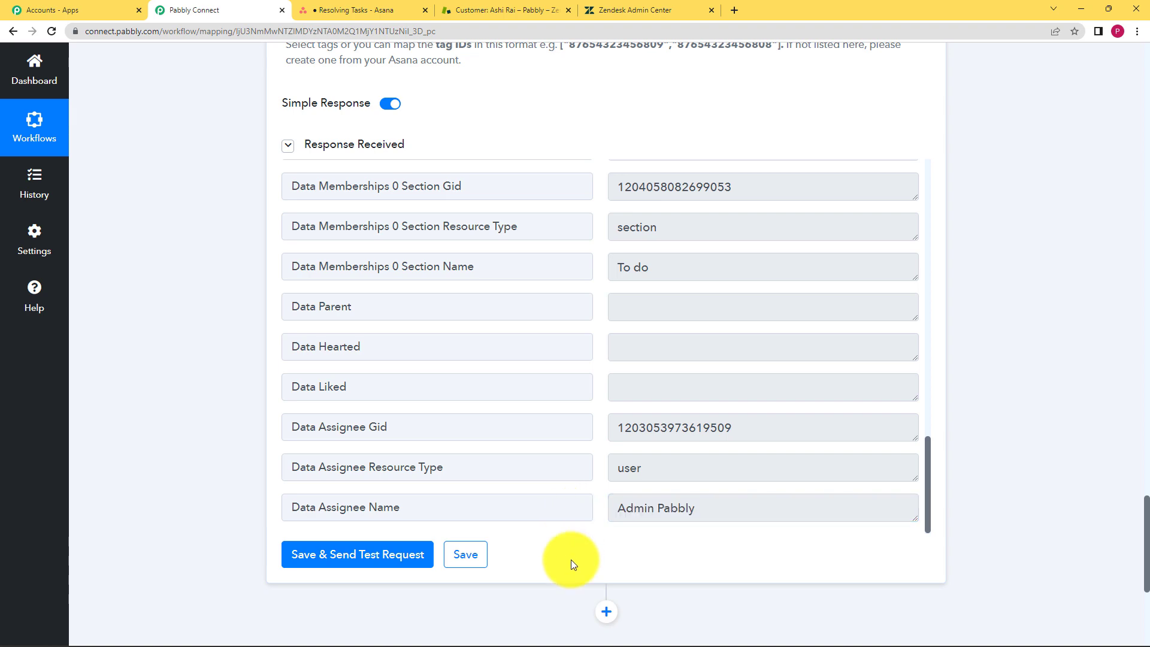
Save the Asana step and view the Resolving Tasks board in Asana.
click(468, 558)
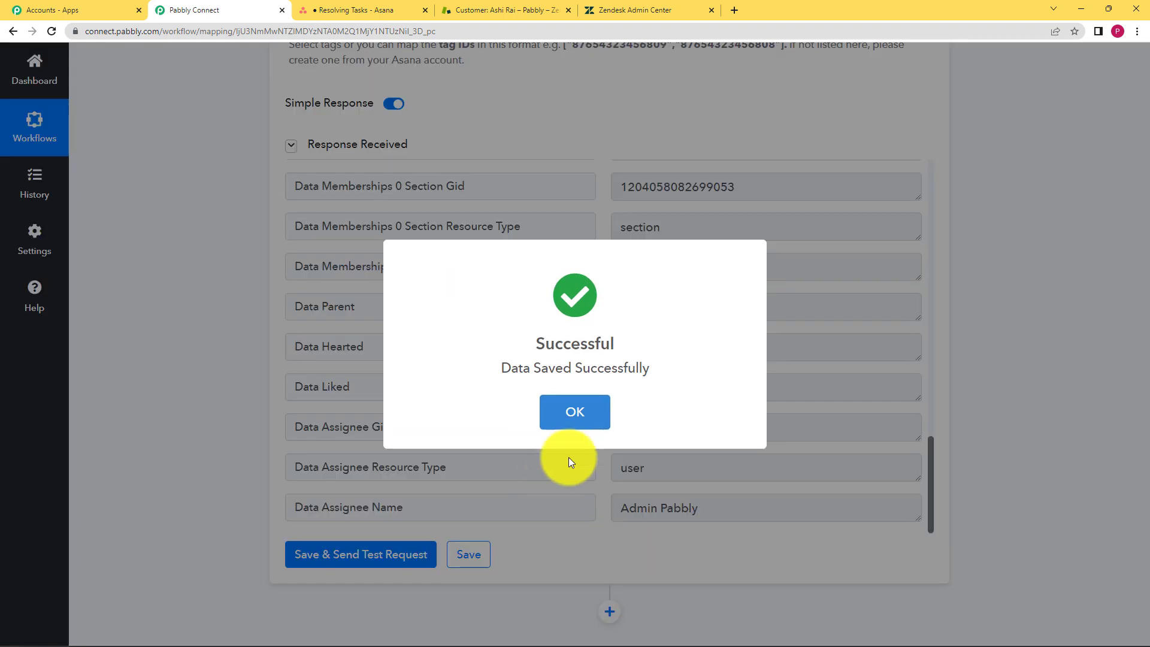
click(571, 415)
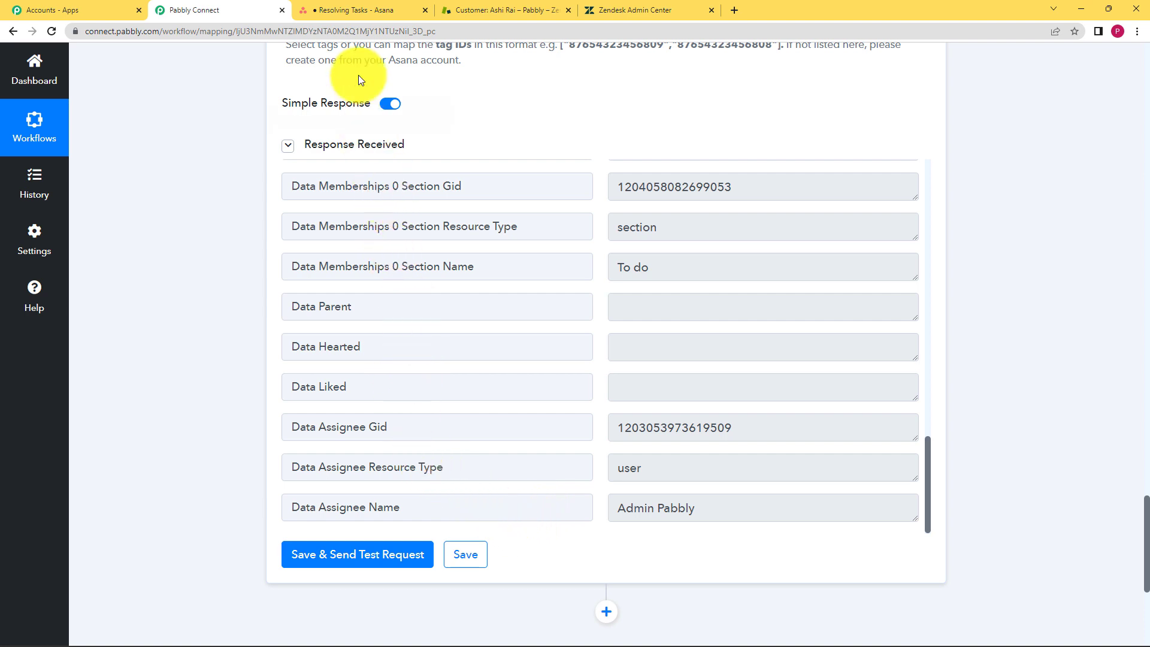
click(351, 5)
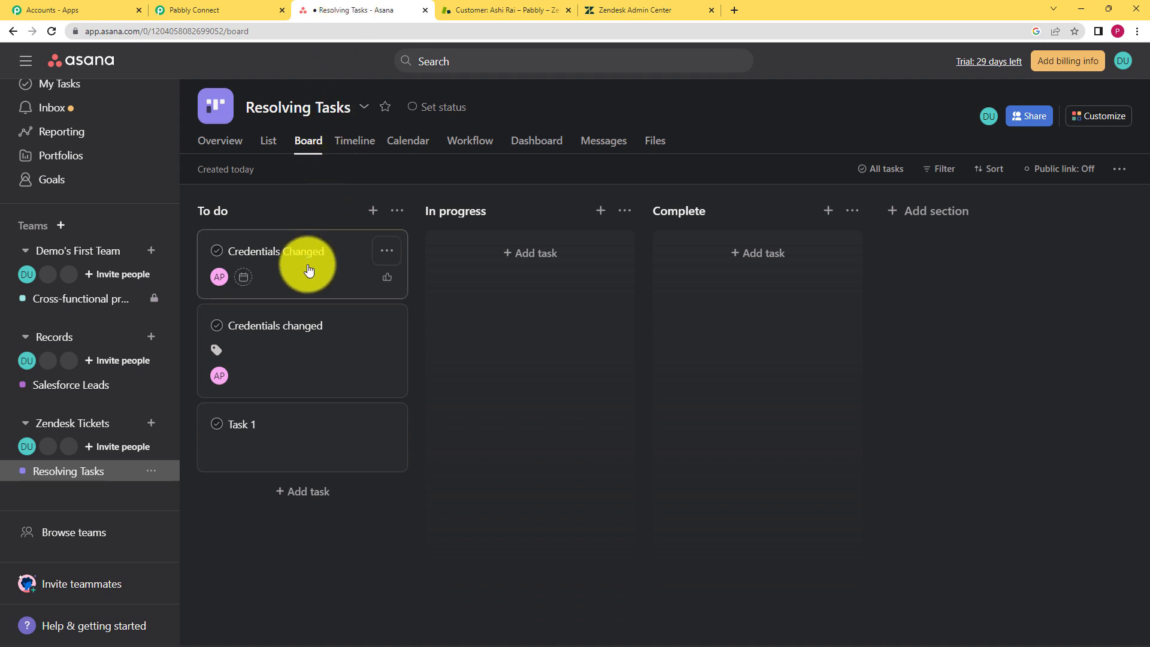
Review the Credentials Changed task's notes in Asana (Priority: High, Group: Support), then return to Pabbly Connect.
click(308, 269)
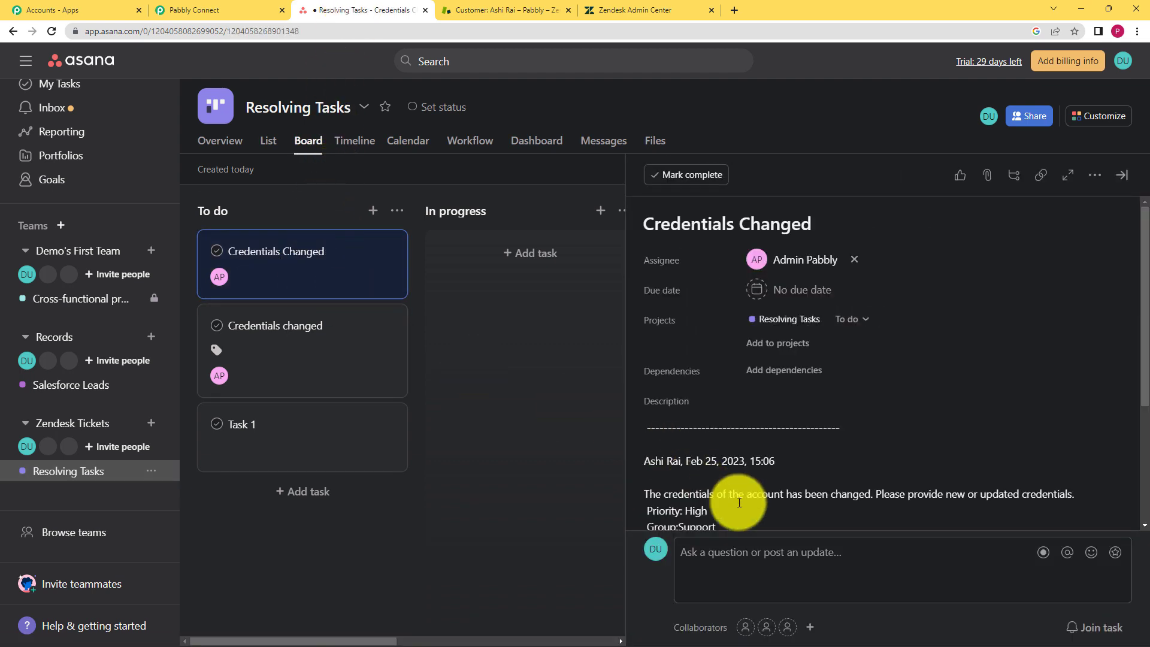
scroll(792, 420, down, 2)
scroll(821, 288, up, 2)
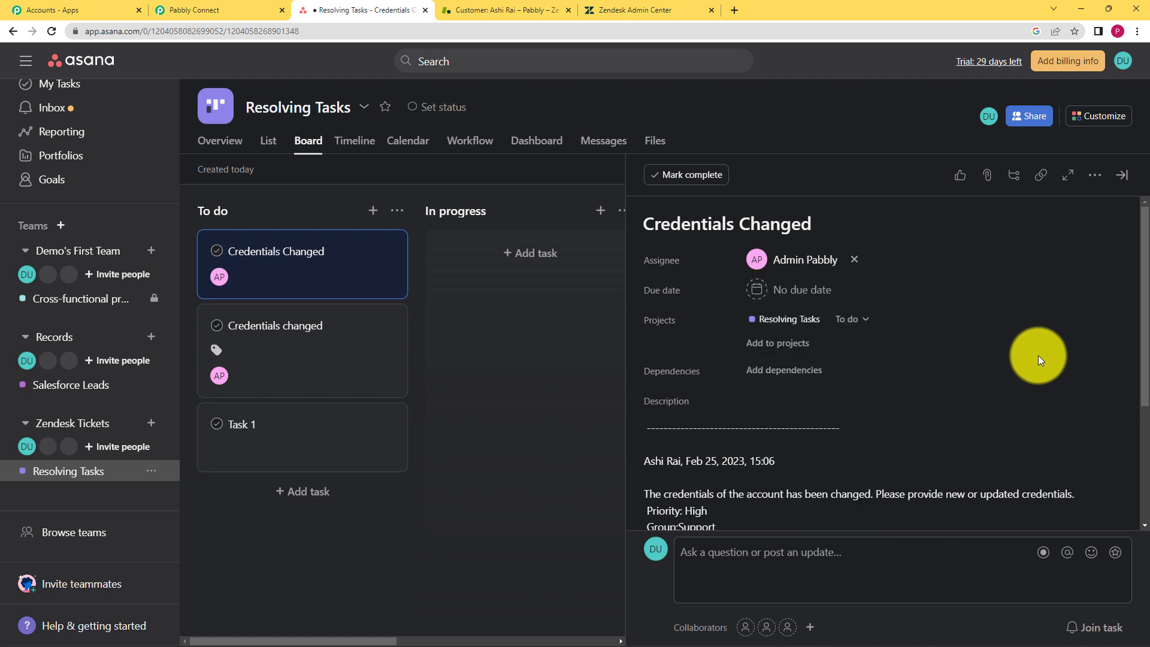
scroll(902, 398, down, 2)
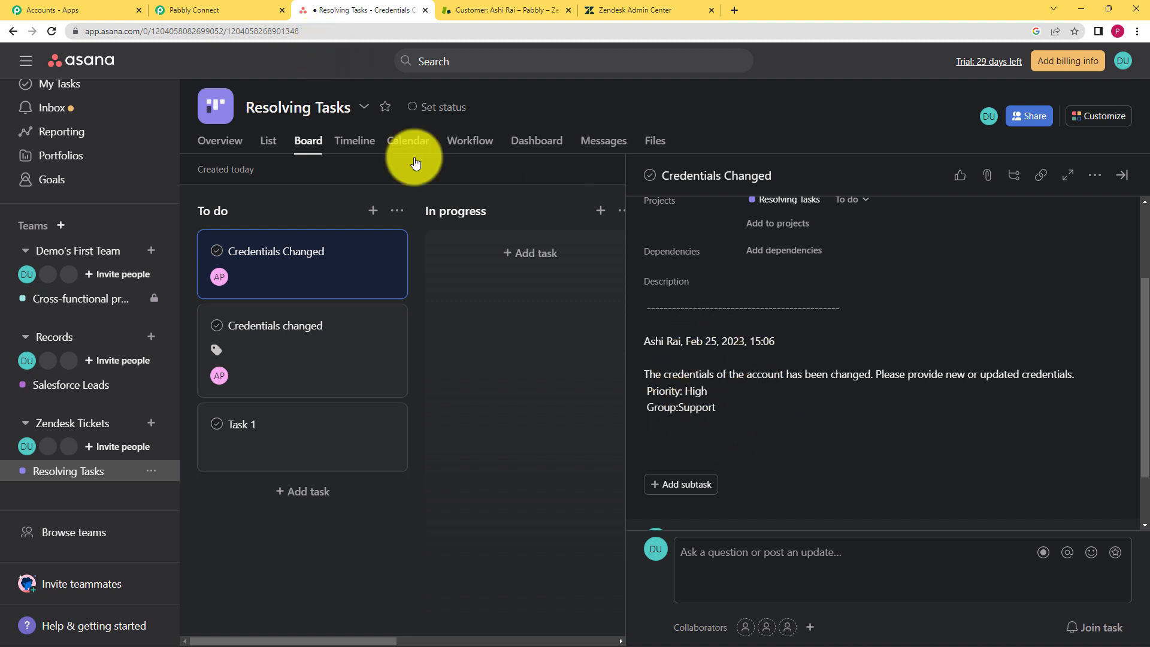
click(239, 9)
Glance at the Asana board, then come back to the Pabbly Connect workflow.
scroll(185, 345, down, 1)
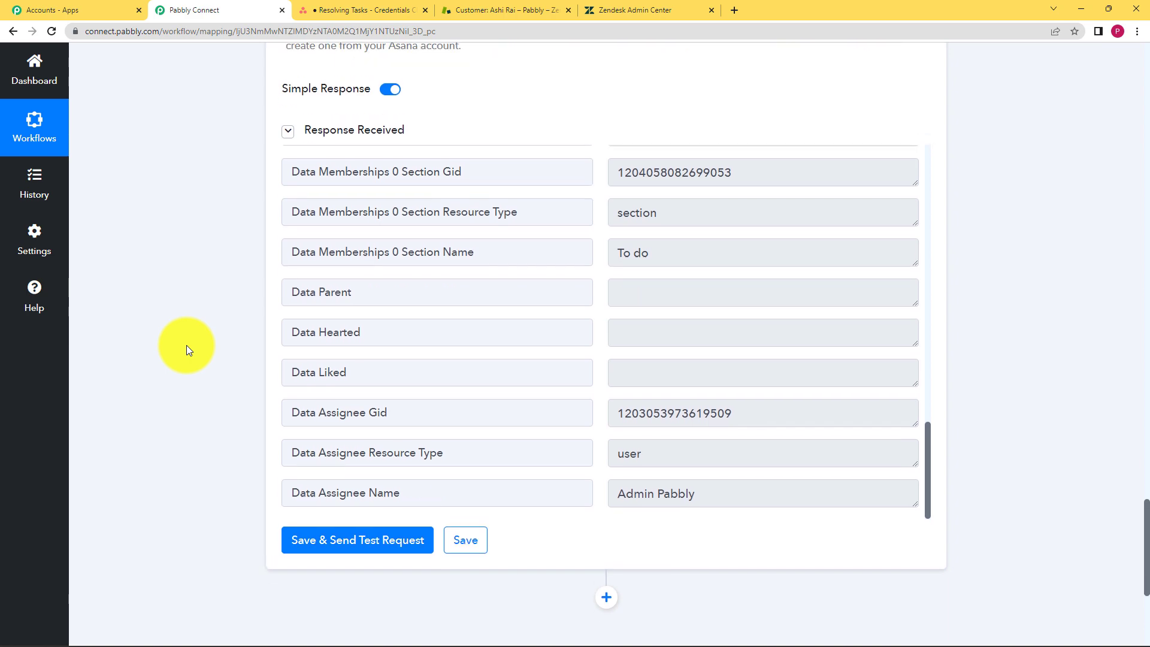
scroll(186, 345, up, 5)
click(317, 11)
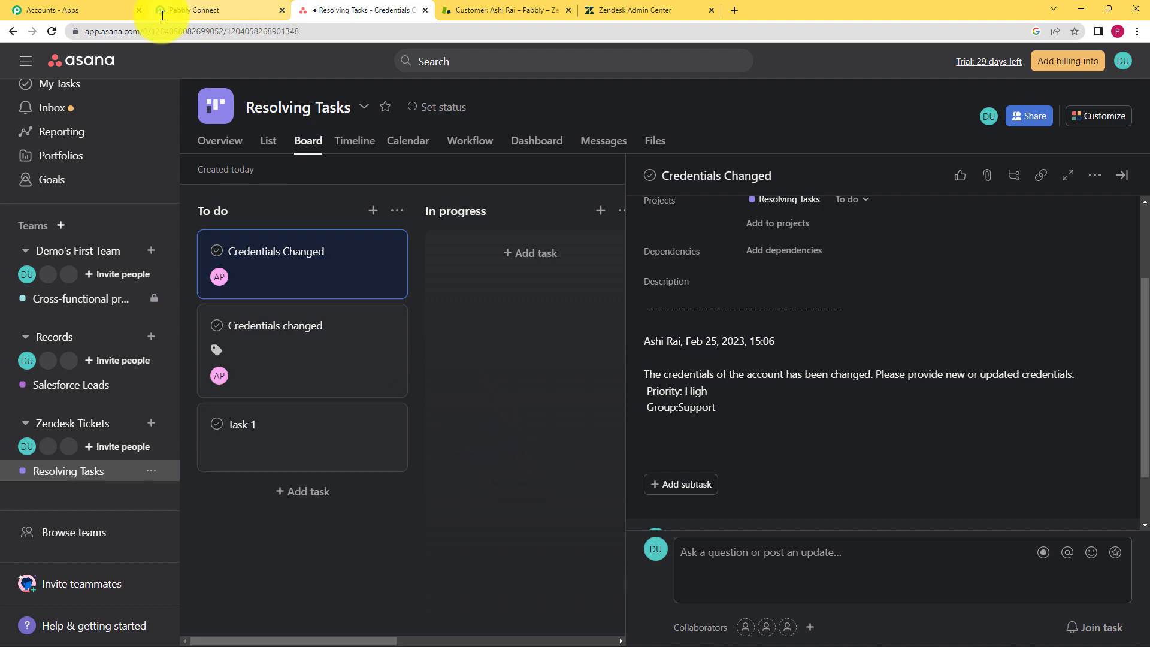
click(185, 13)
Collapse the Asana Create a Task step so the Zendesk trigger and Asana action both show.
scroll(296, 455, up, 3)
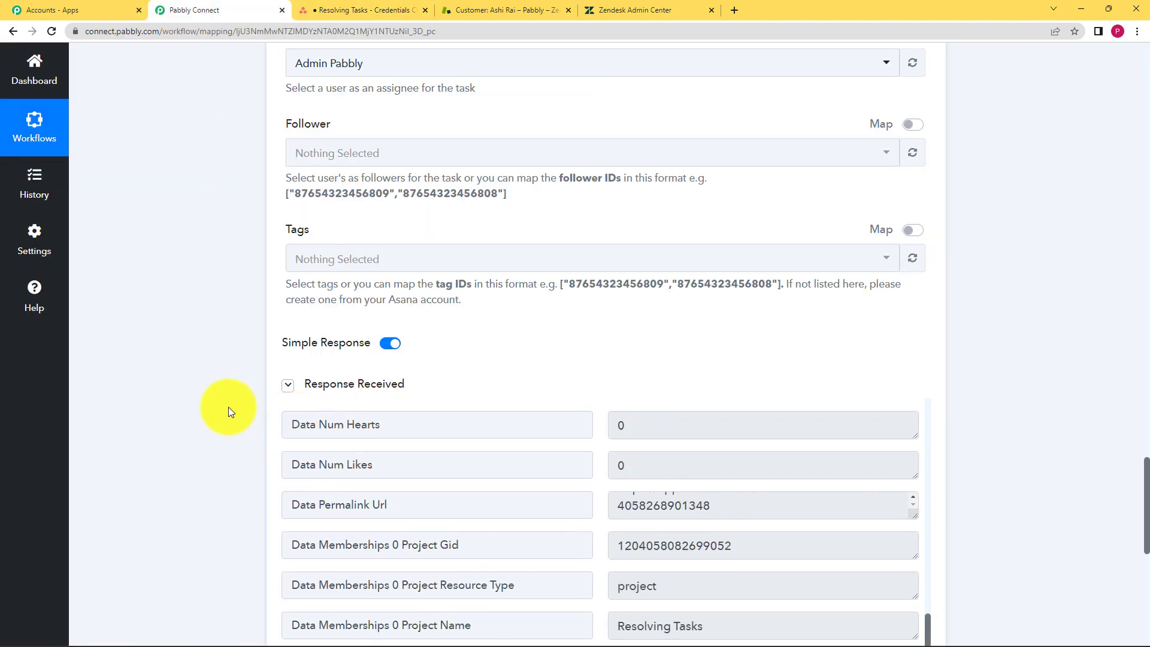
scroll(228, 408, up, 10)
scroll(228, 412, up, 8)
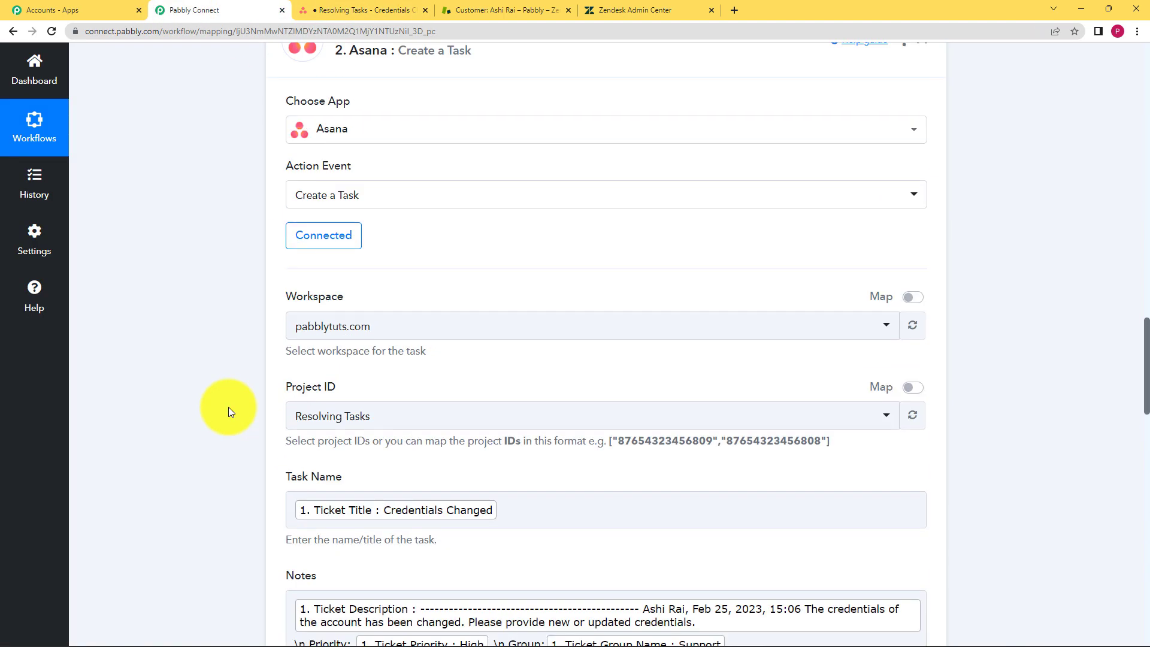
click(563, 227)
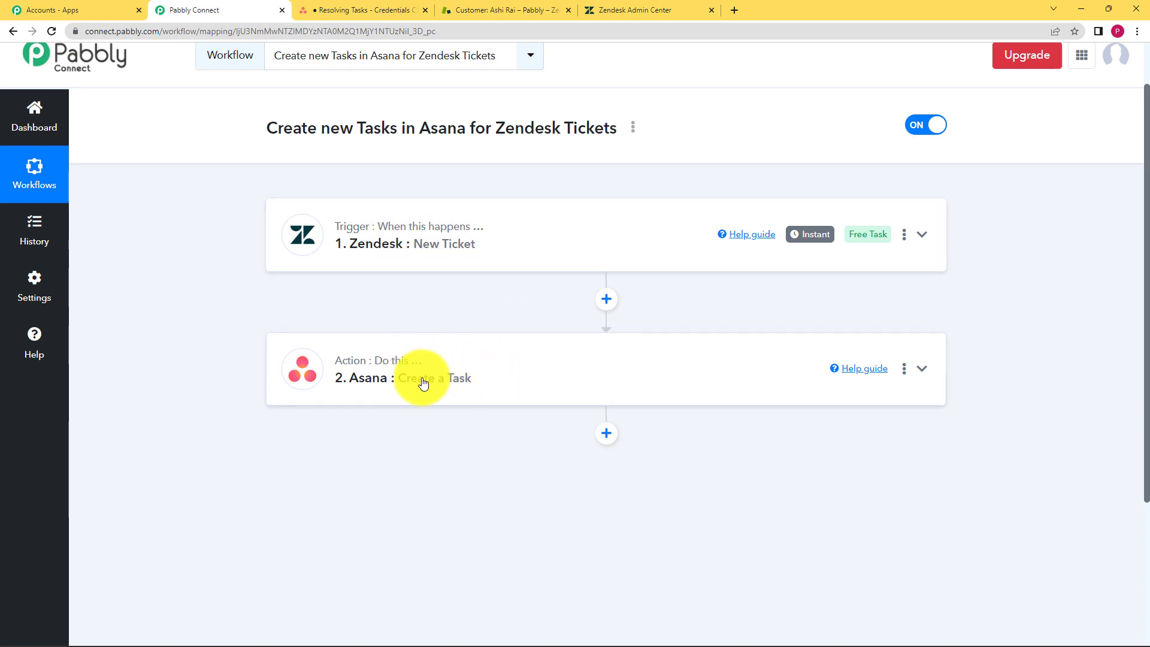
Expand the Zendesk New Ticket trigger and look through its fields.
click(489, 254)
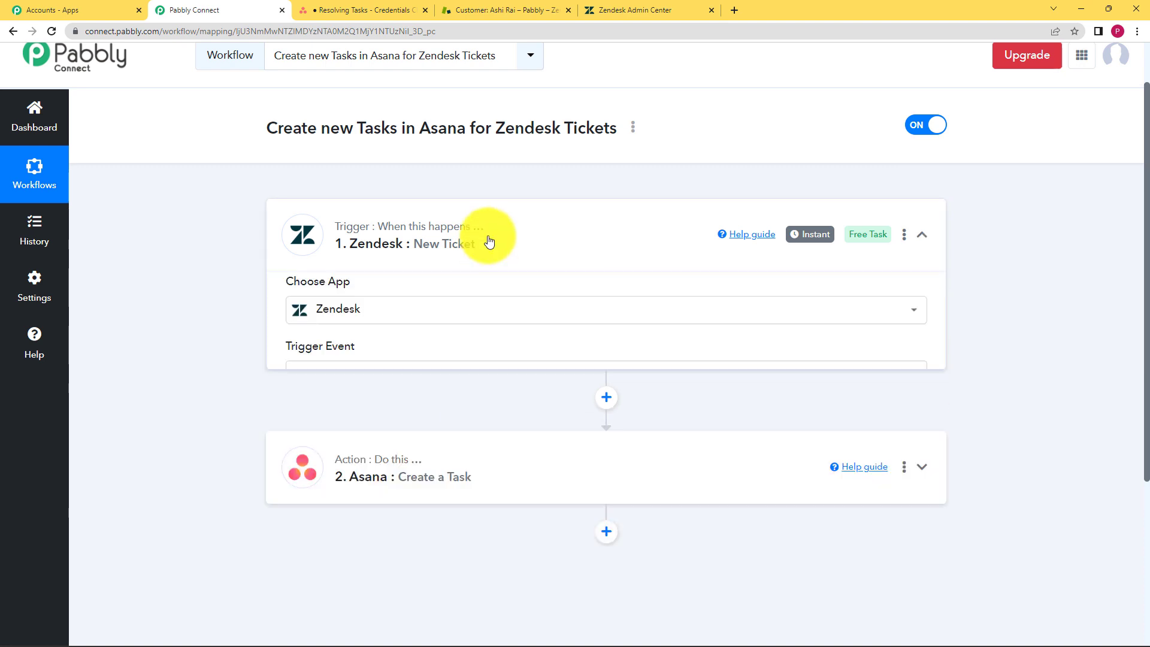
scroll(210, 326, down, 2)
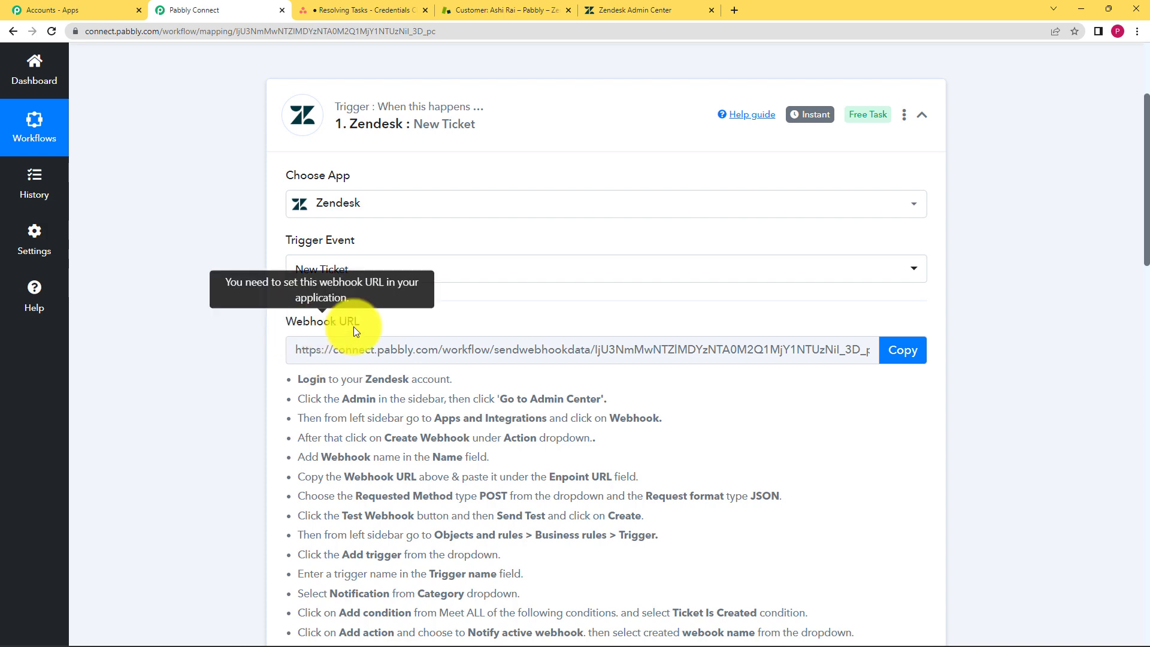
scroll(312, 252, down, 3)
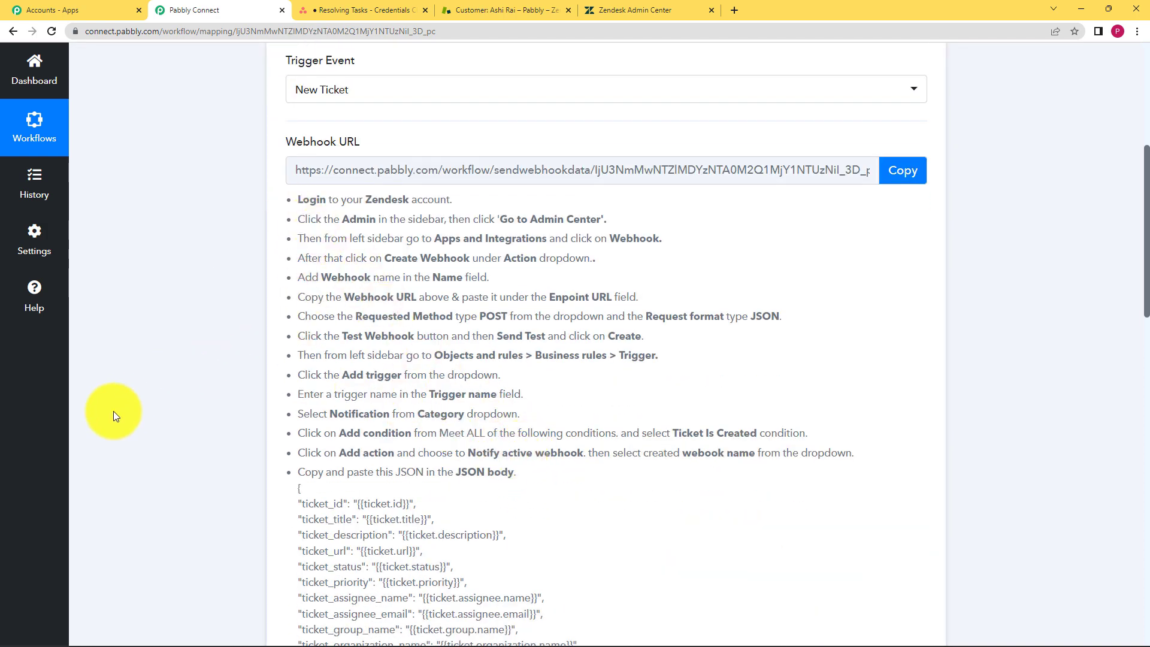
scroll(203, 434, down, 13)
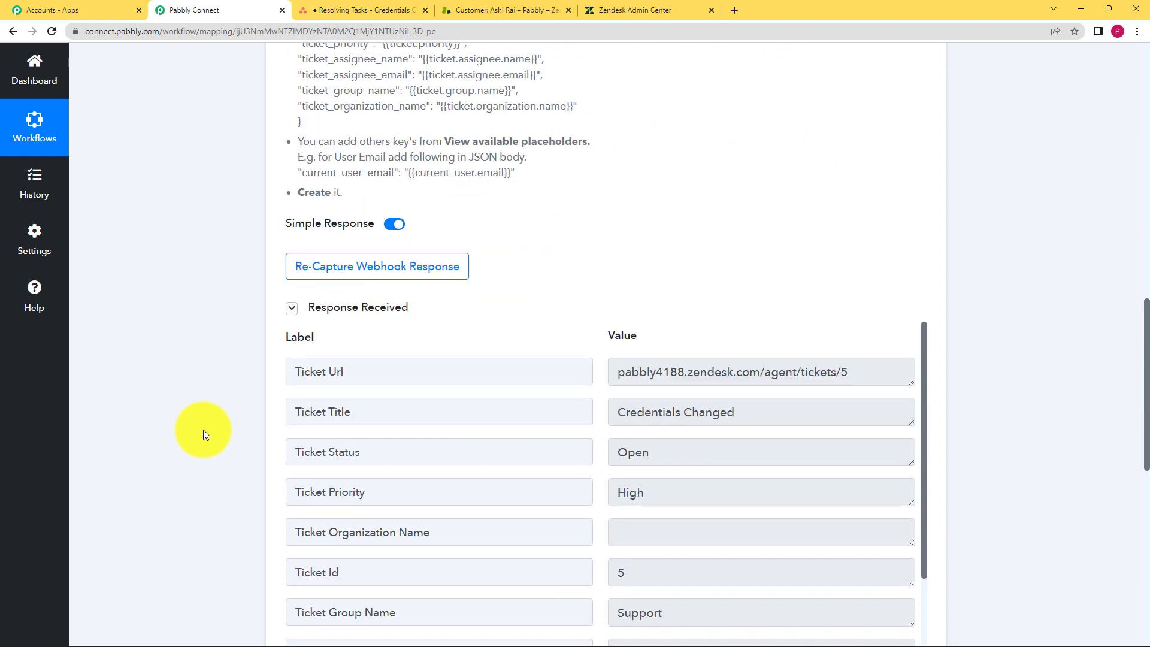
scroll(228, 370, down, 7)
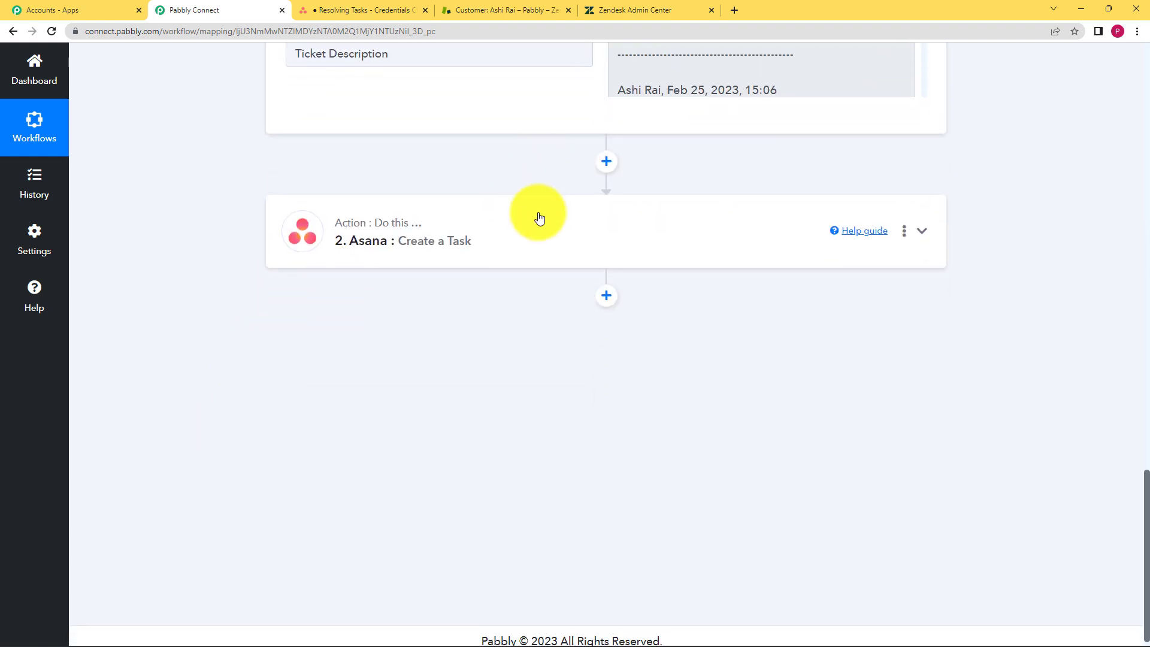
Expand the Asana Create a Task step and check its response against the Asana board (Resolving Tasks, To do).
click(537, 216)
scroll(167, 299, down, 2)
scroll(155, 310, down, 4)
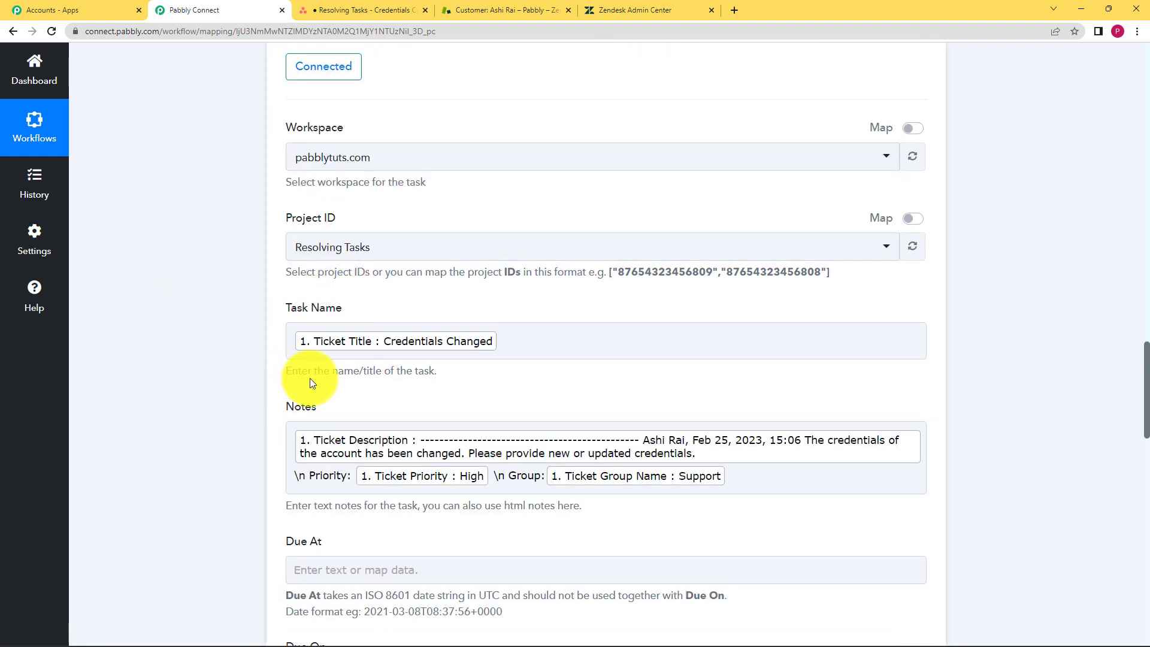
scroll(242, 400, down, 2)
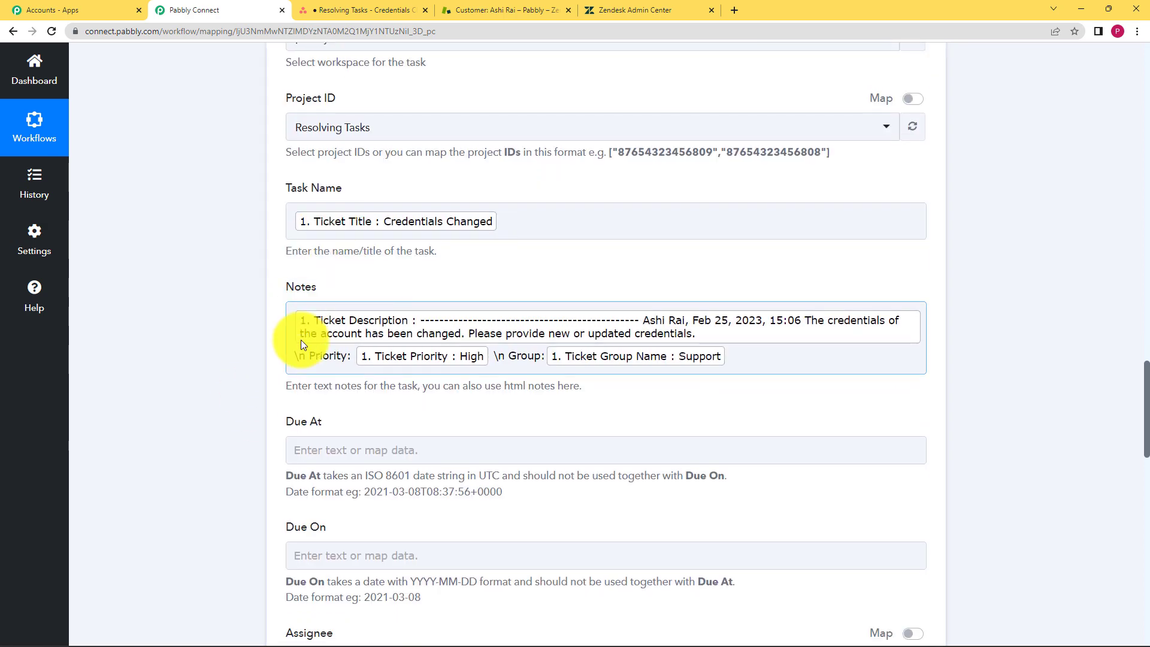
scroll(250, 361, down, 5)
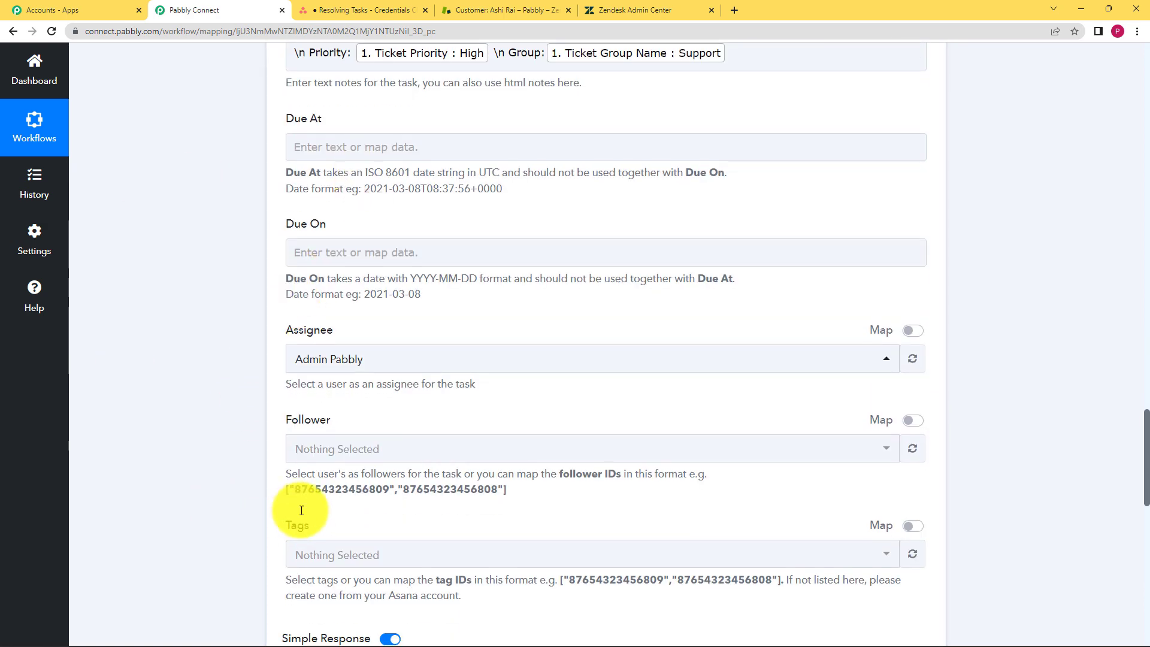
scroll(300, 511, down, 3)
scroll(236, 524, down, 4)
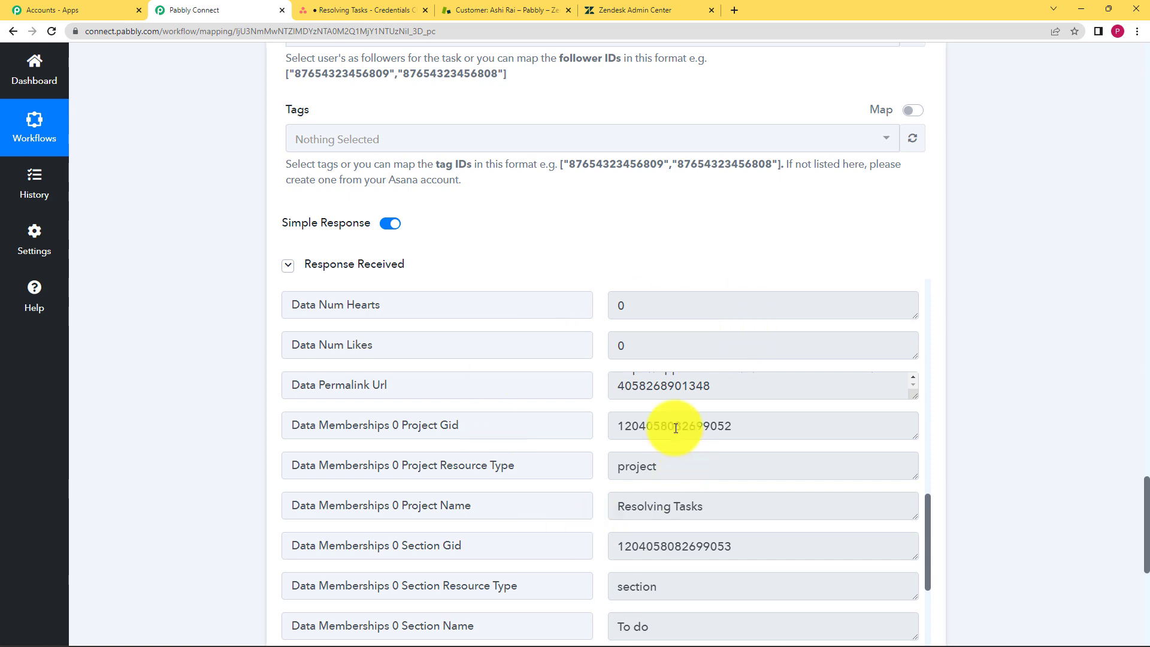
scroll(227, 460, down, 3)
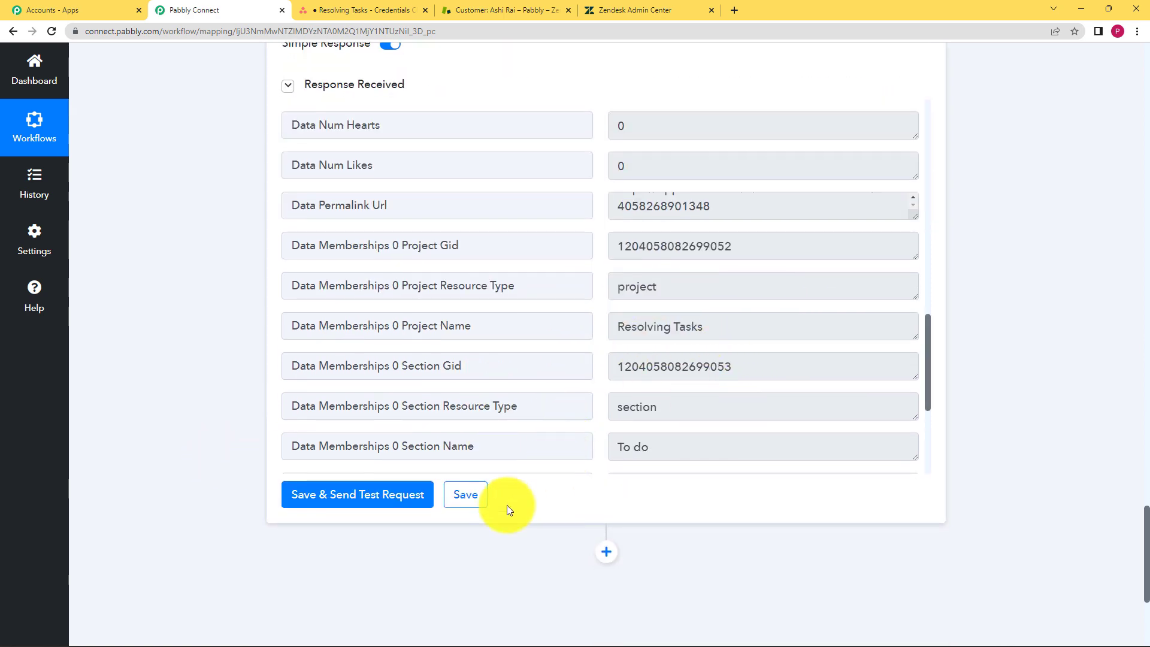
click(374, 10)
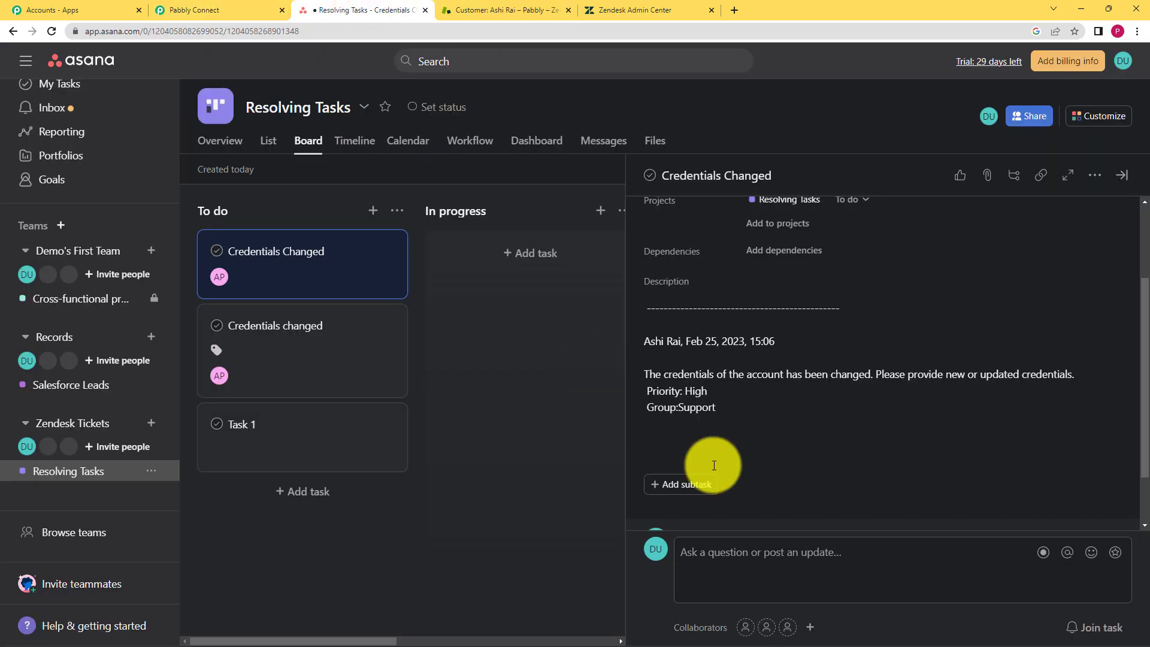
click(187, 7)
scroll(203, 428, up, 3)
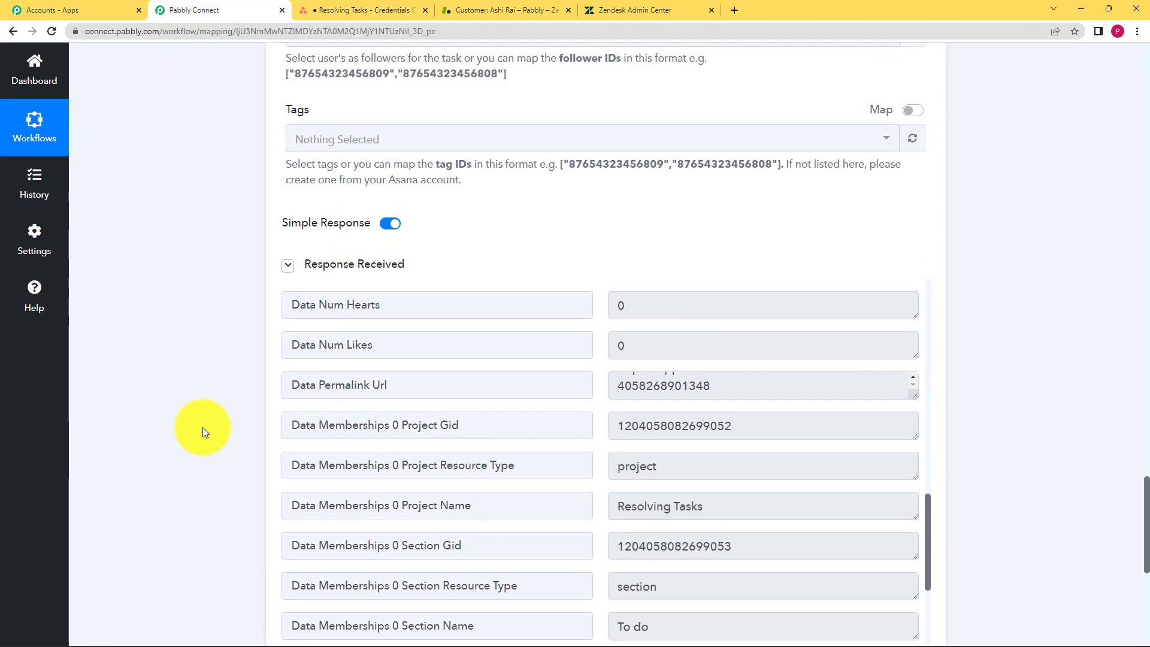